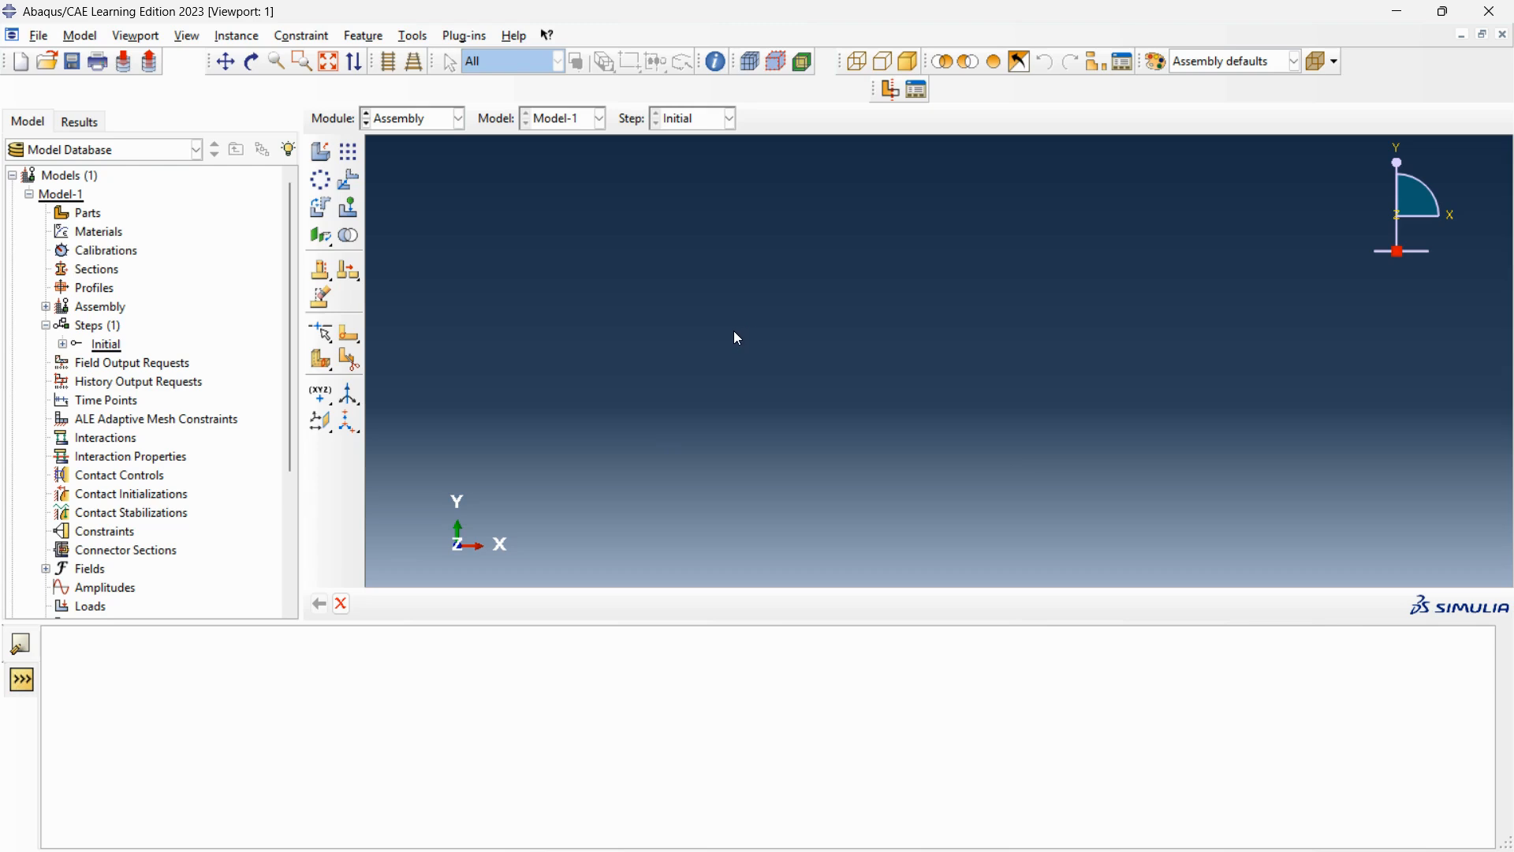
Create a 3D deformable part named plate in the Part module, with a planar shell base feature and approximate size 200.
{"action": "left_click", "coordinate": [459, 131]}
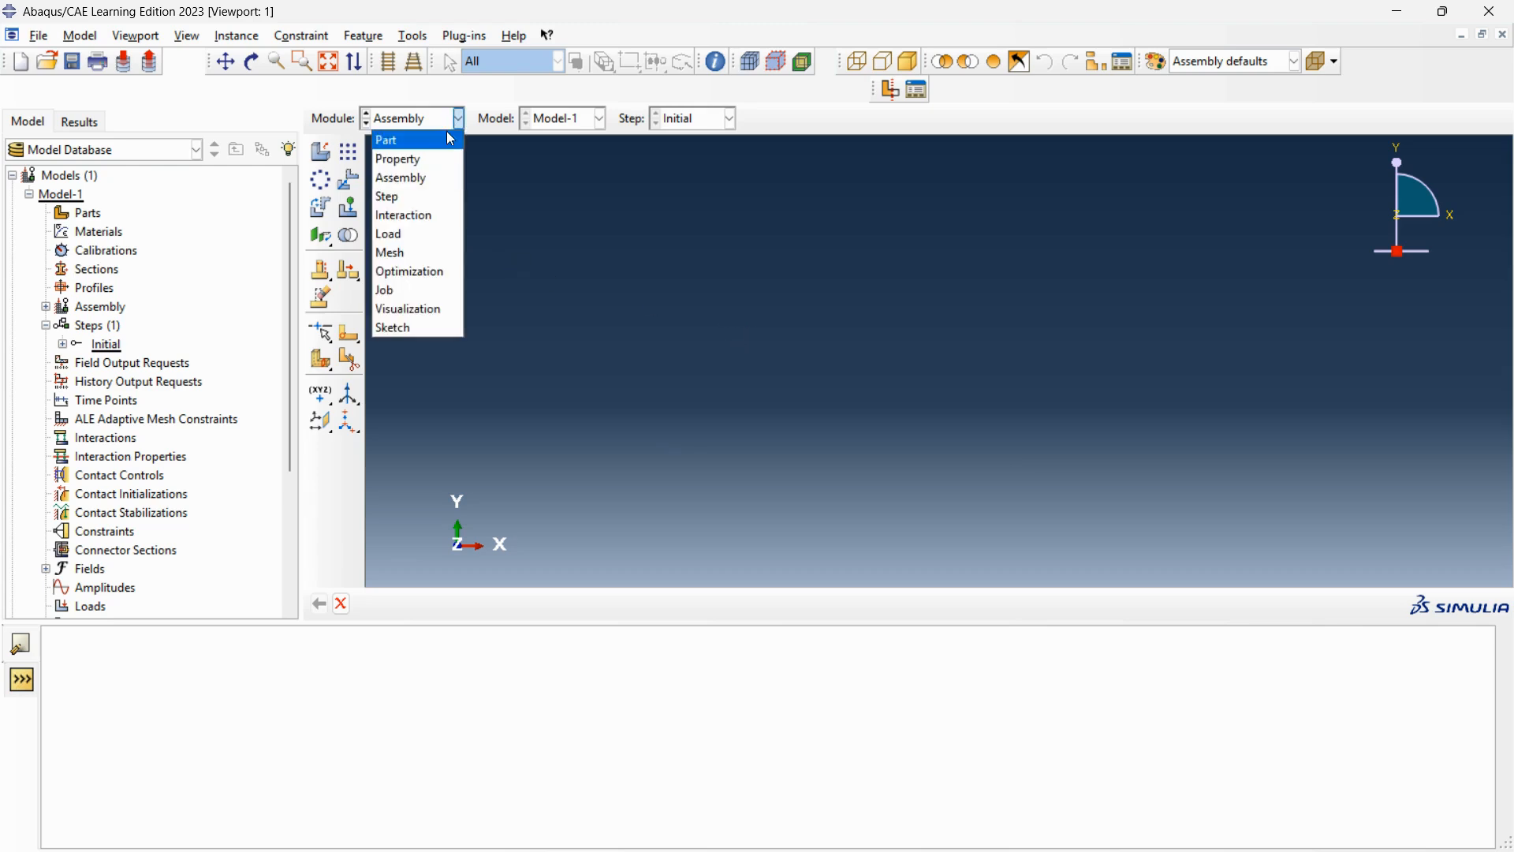
{"action": "left_click", "coordinate": [440, 142]}
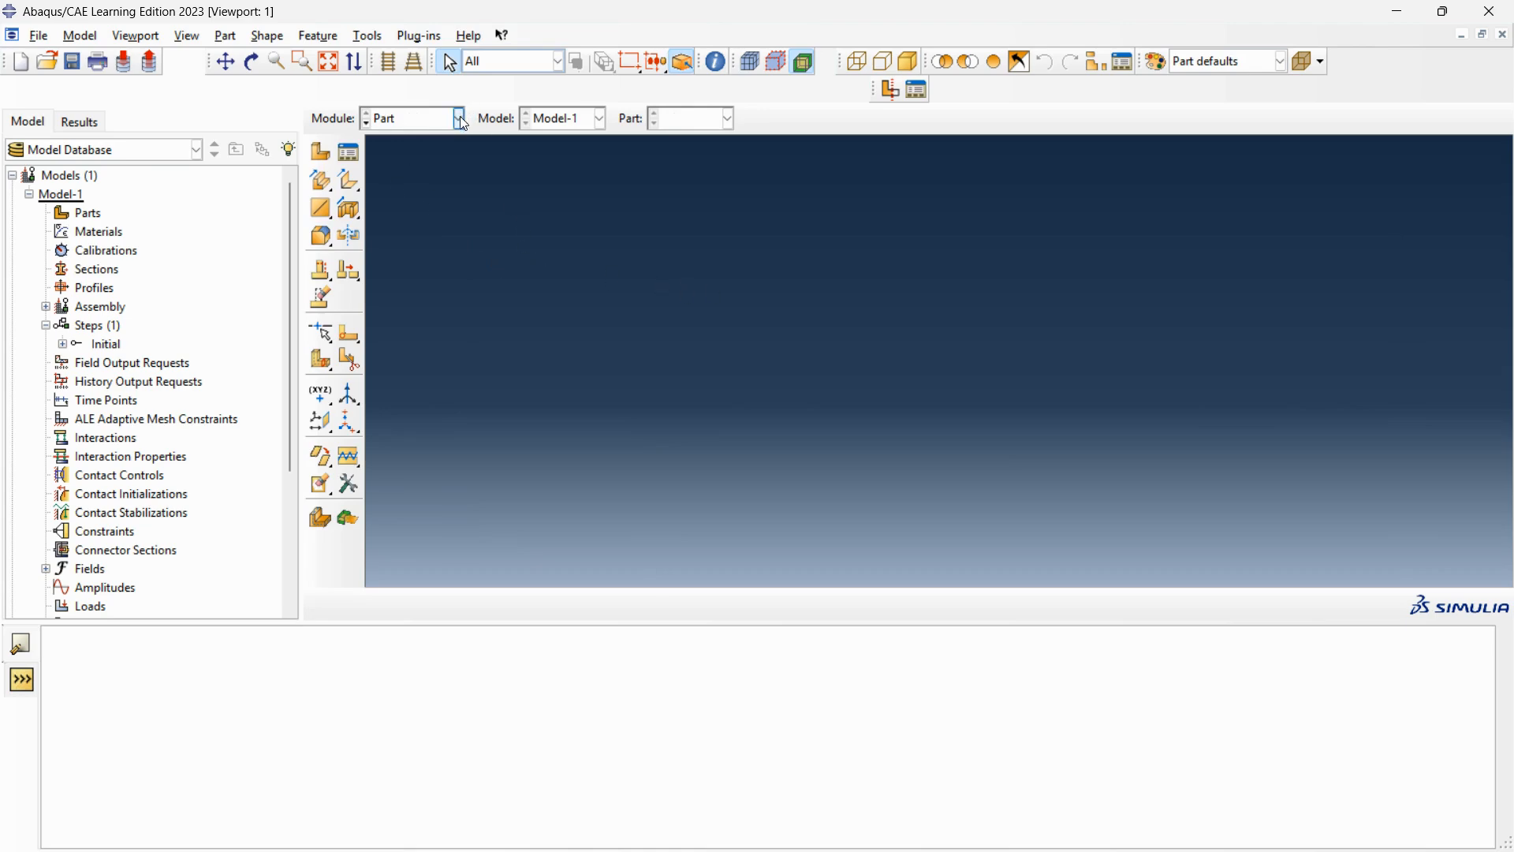
{"action": "left_click", "coordinate": [323, 157]}
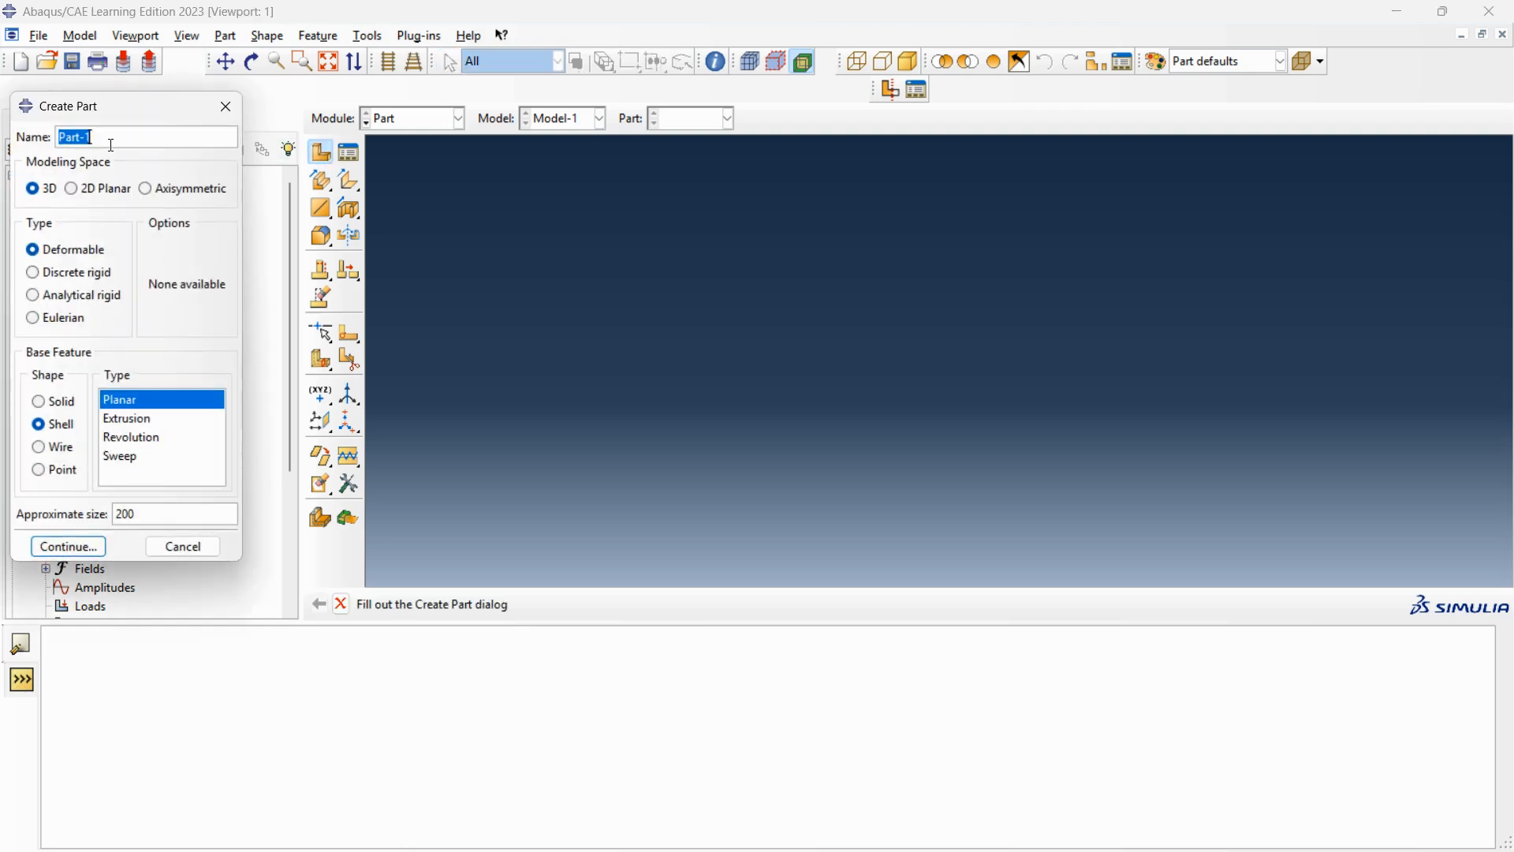
{"action": "type", "text": "plate"}
{"action": "left_click", "coordinate": [37, 404]}
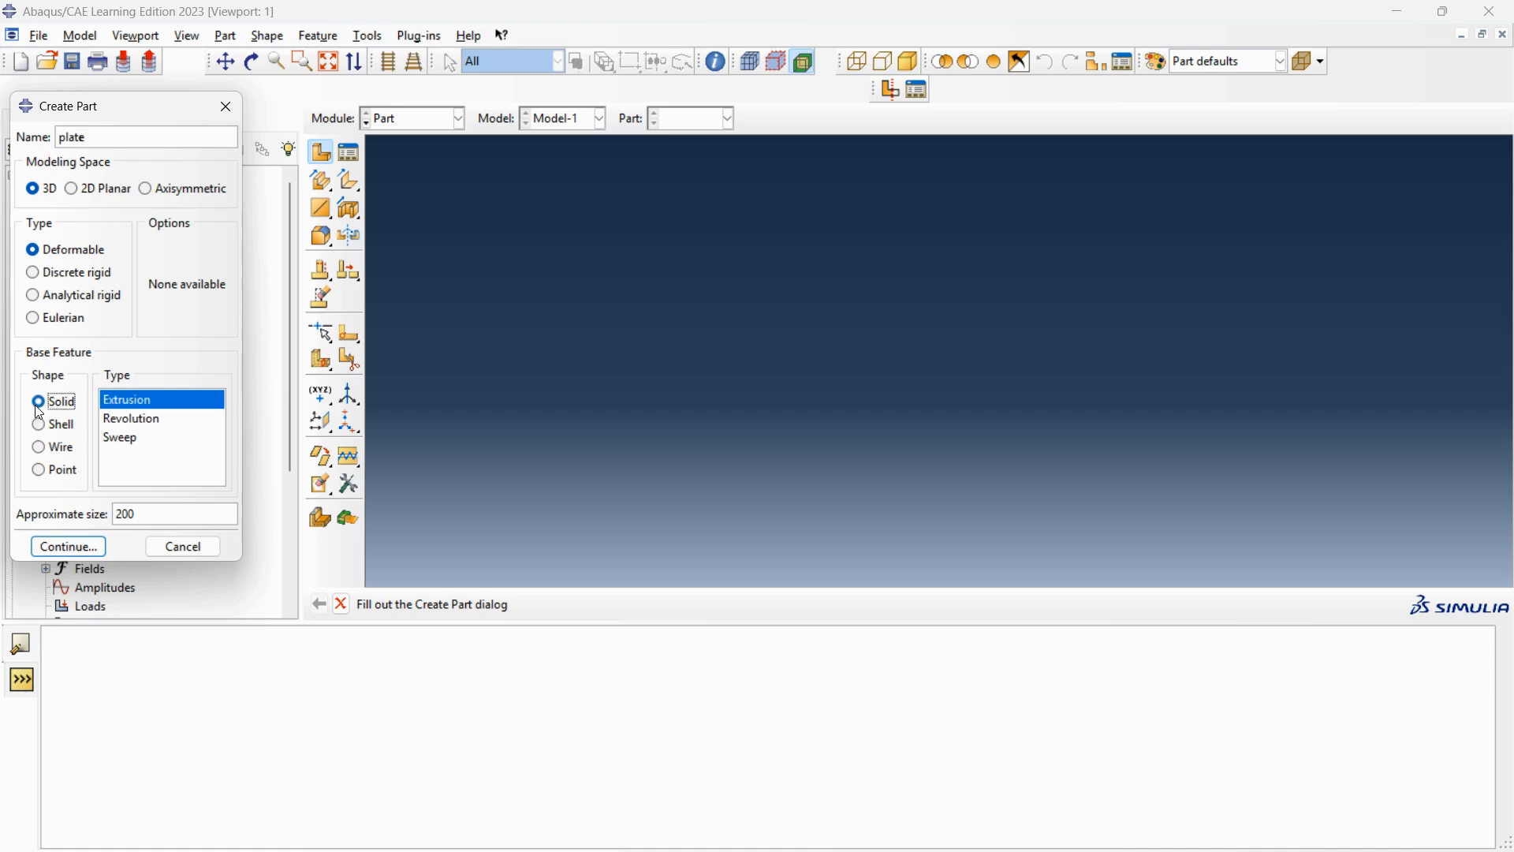
{"action": "left_click", "coordinate": [47, 432]}
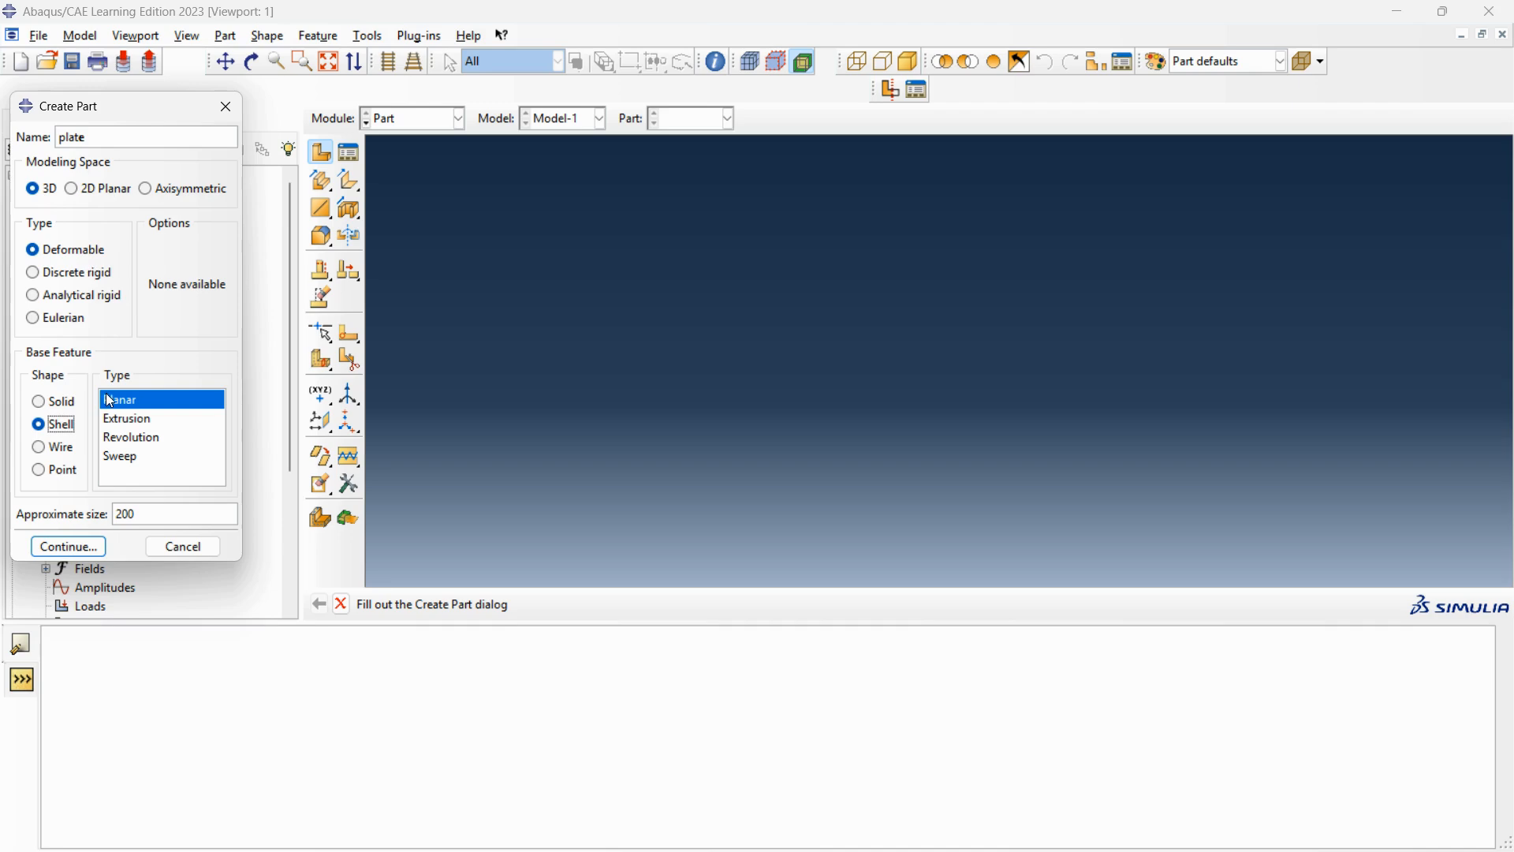
{"action": "left_click", "coordinate": [77, 549]}
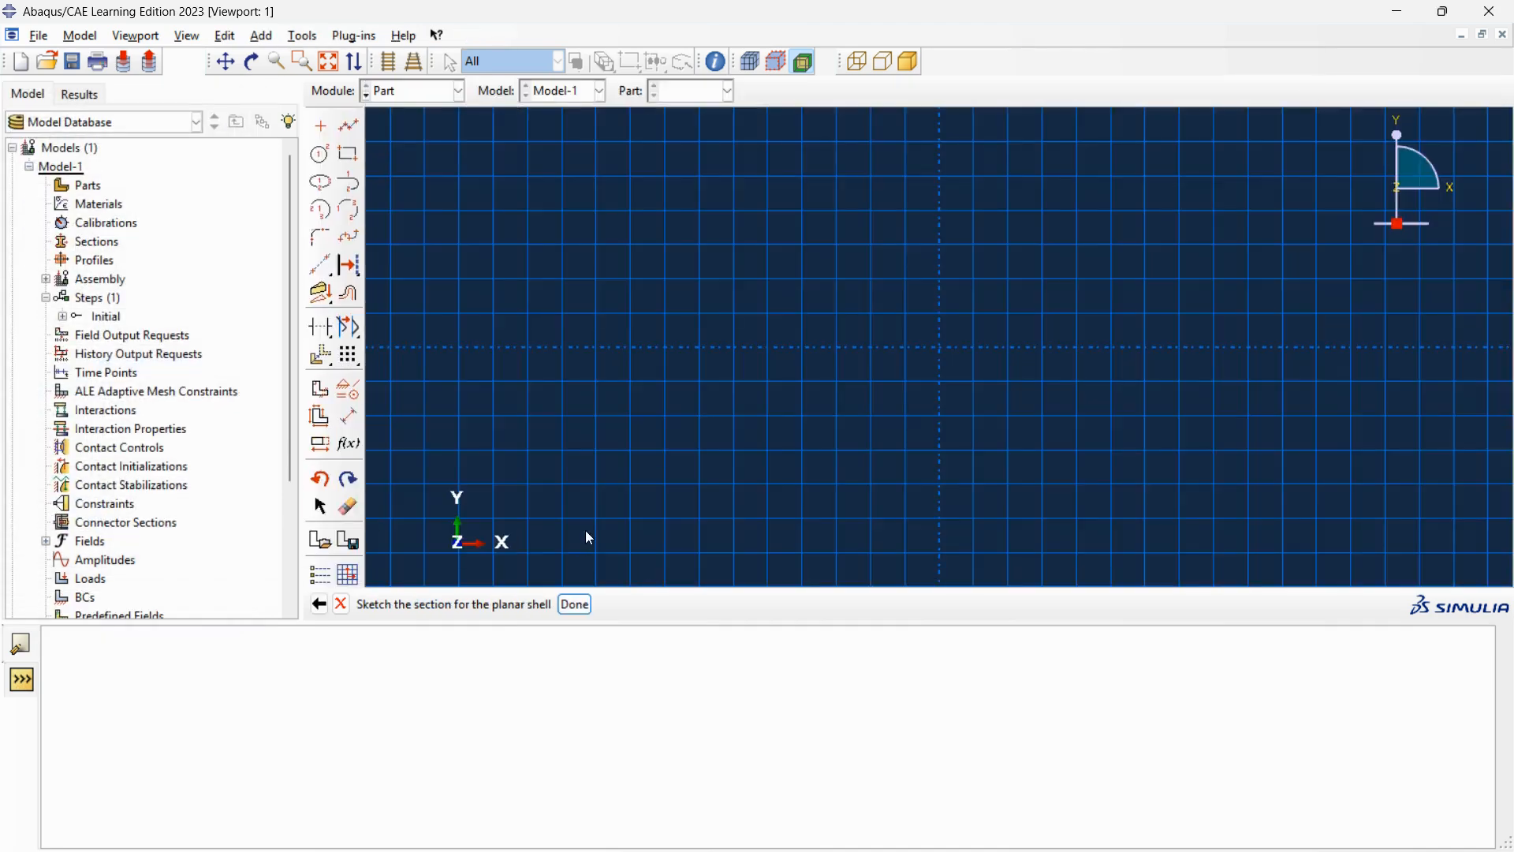
Sketch a rectangle about 25 wide and 40 high around the sketch origin.
{"action": "left_click", "coordinate": [348, 155]}
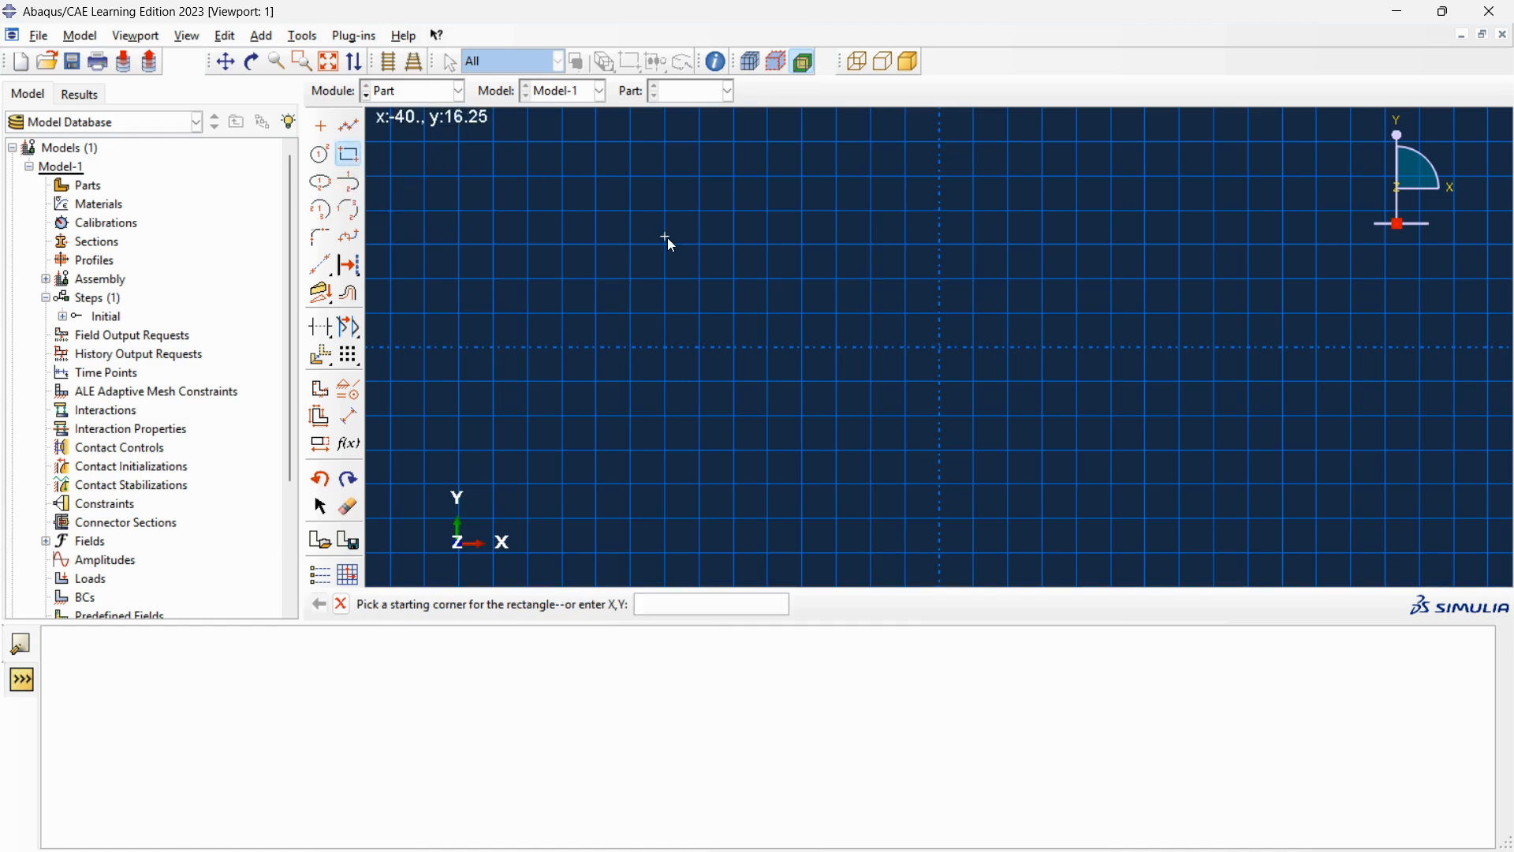
{"action": "left_click", "coordinate": [836, 211]}
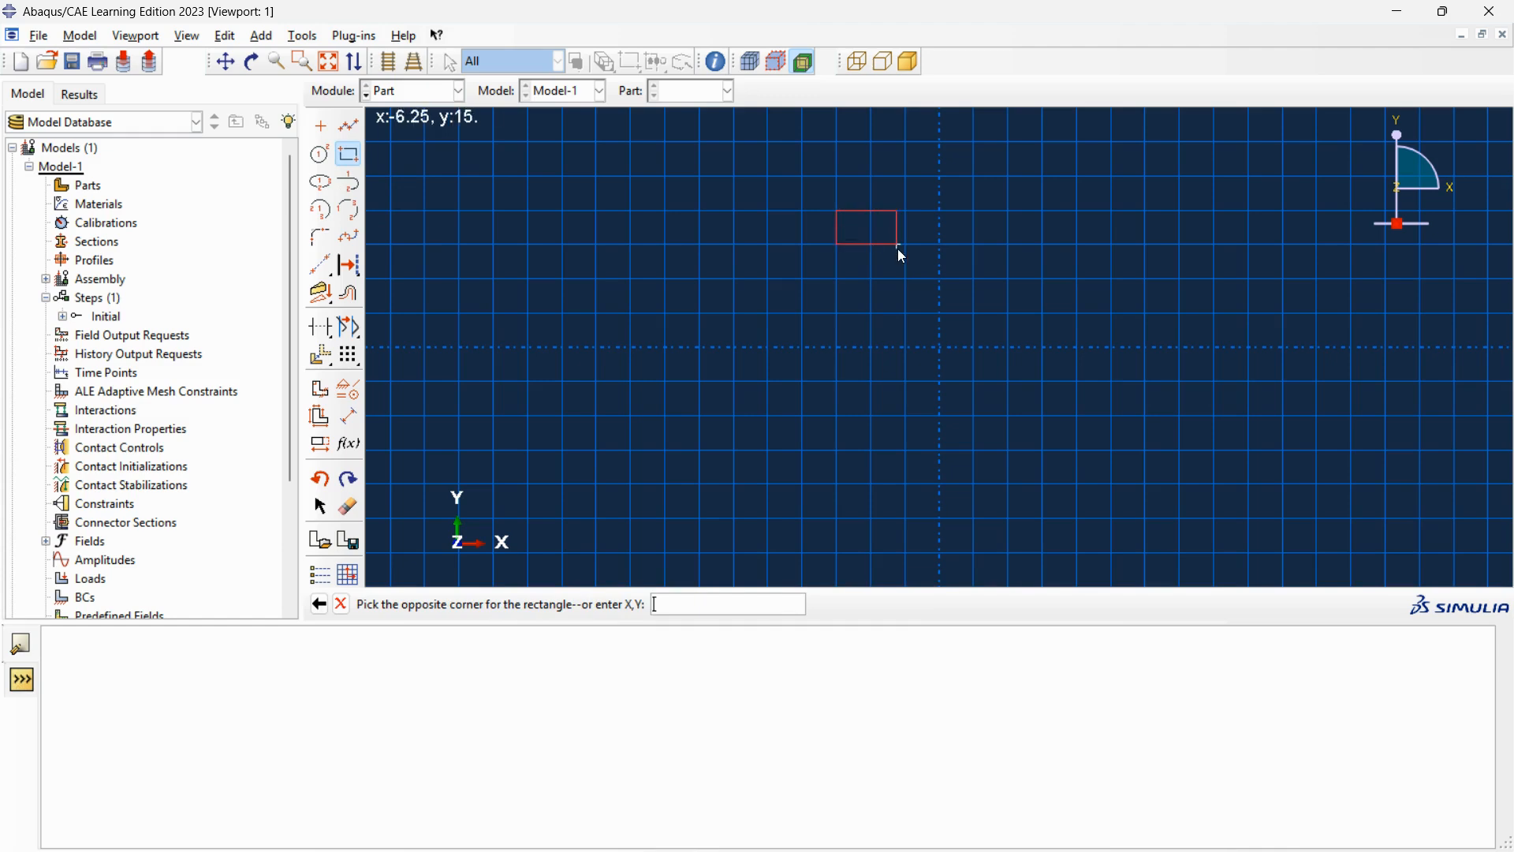
{"action": "left_click", "coordinate": [1010, 484]}
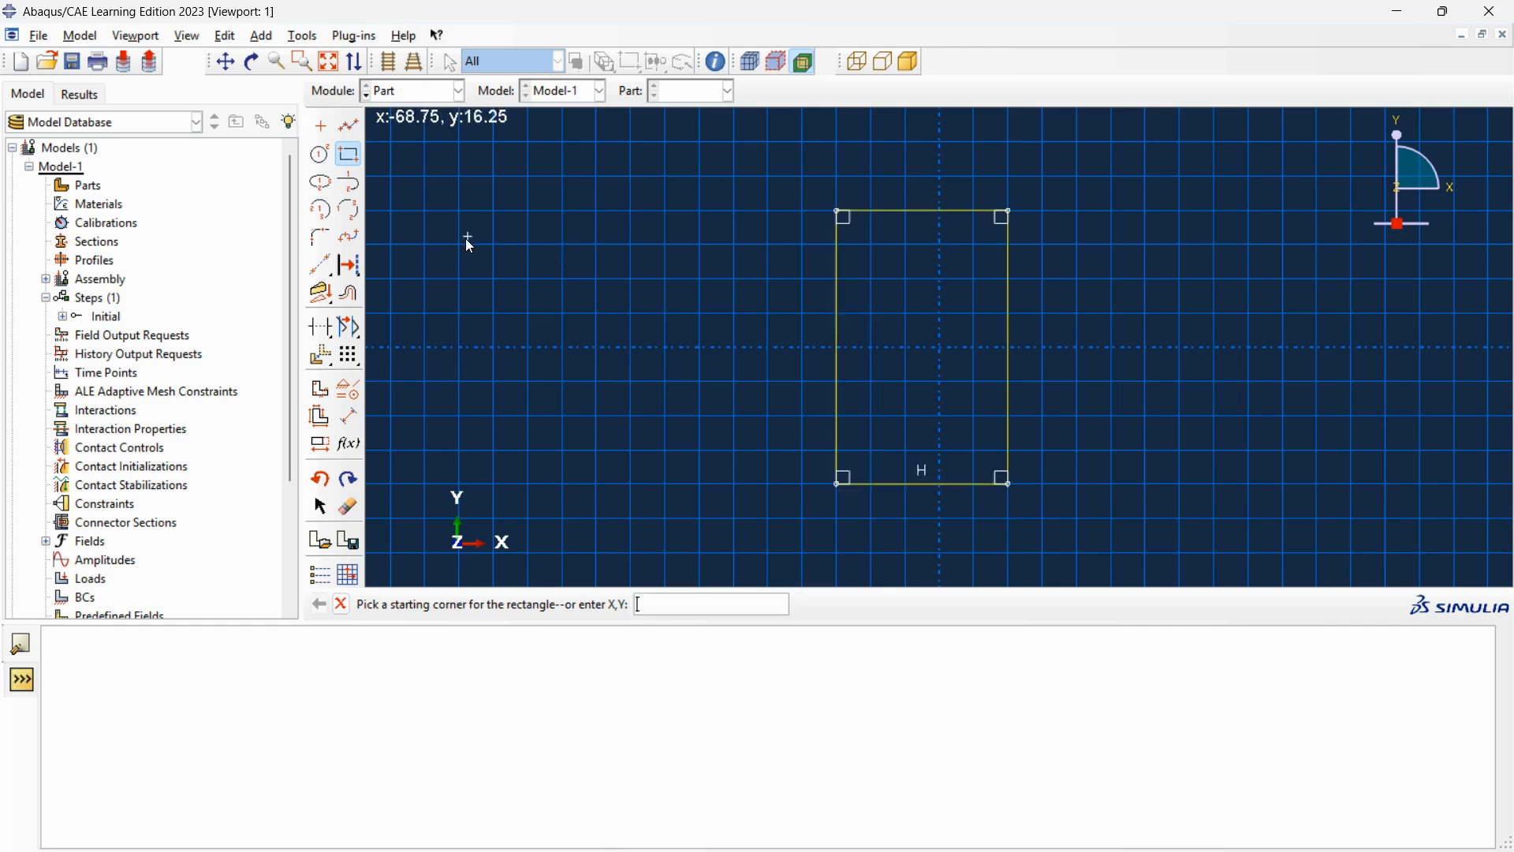
Dimension the rectangle's upper horizontal edge and set its width to 35.
{"action": "left_click", "coordinate": [351, 418]}
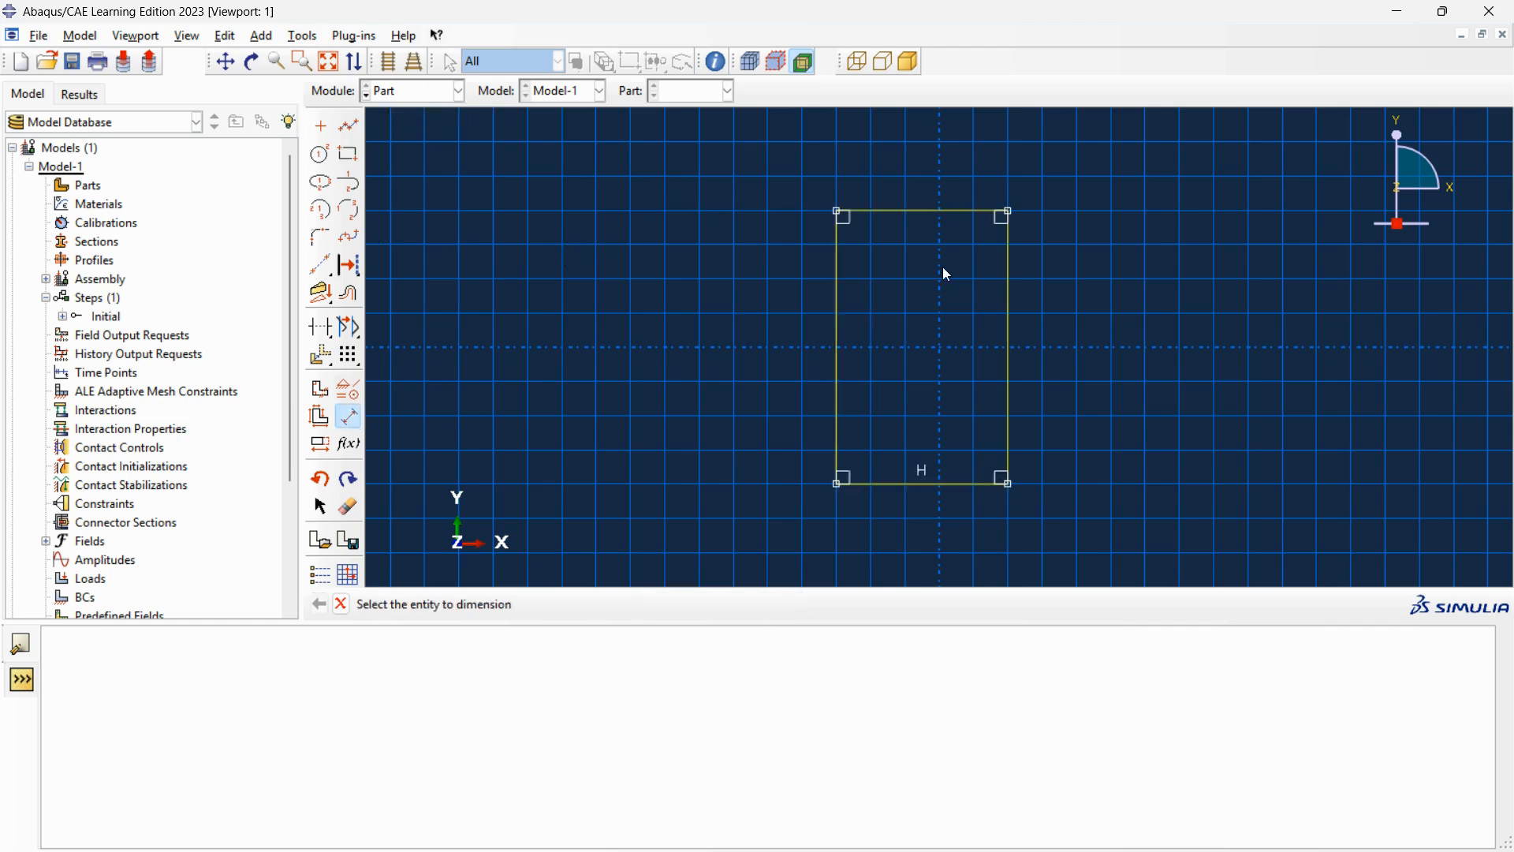
{"action": "left_click", "coordinate": [924, 210]}
{"action": "left_click", "coordinate": [921, 172]}
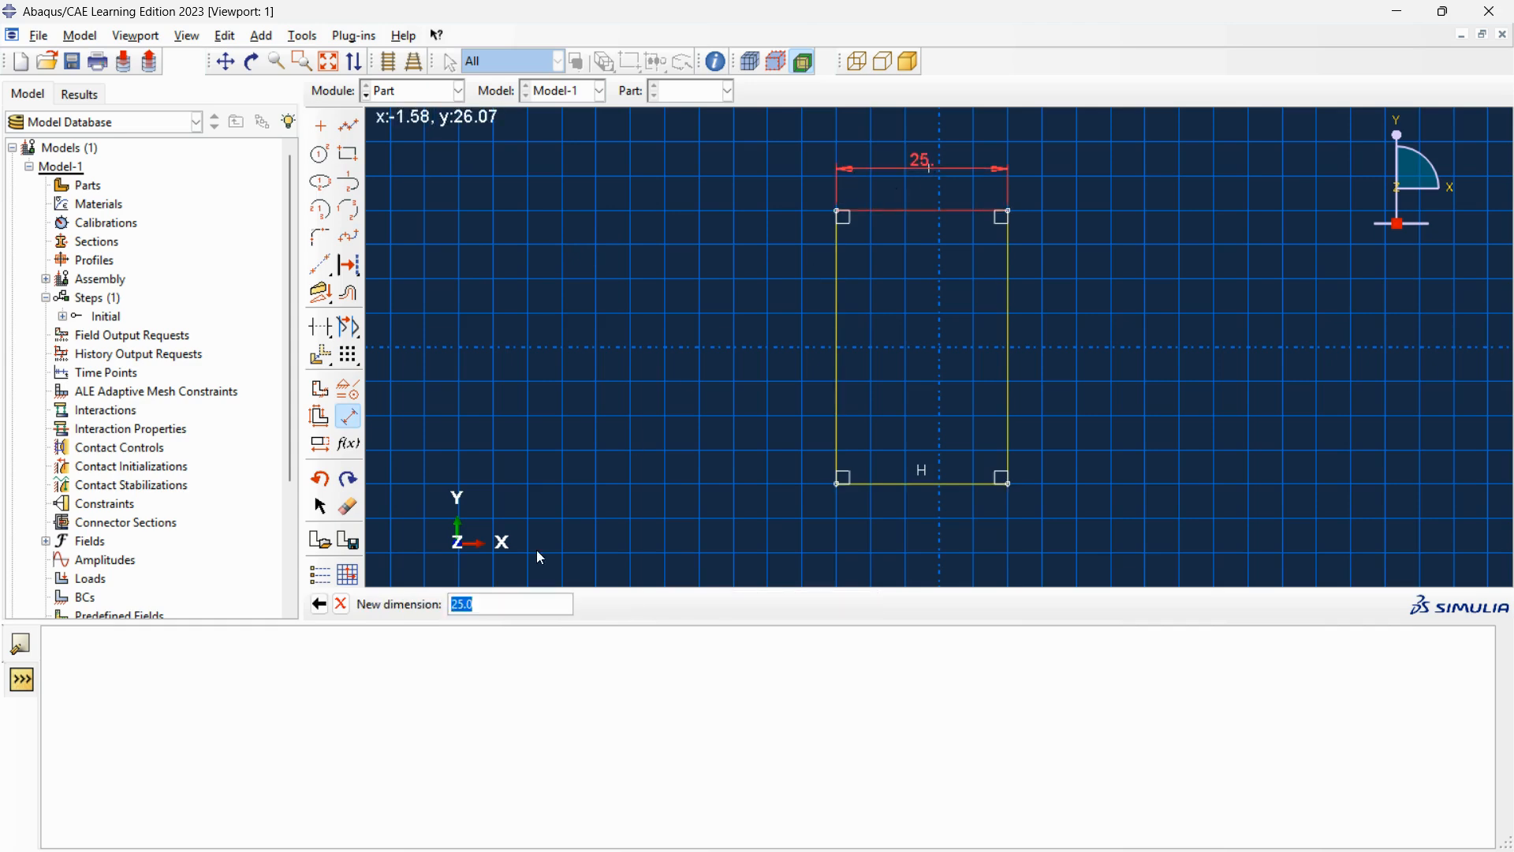
{"action": "type", "text": "35"}
{"action": "key", "text": "Return"}
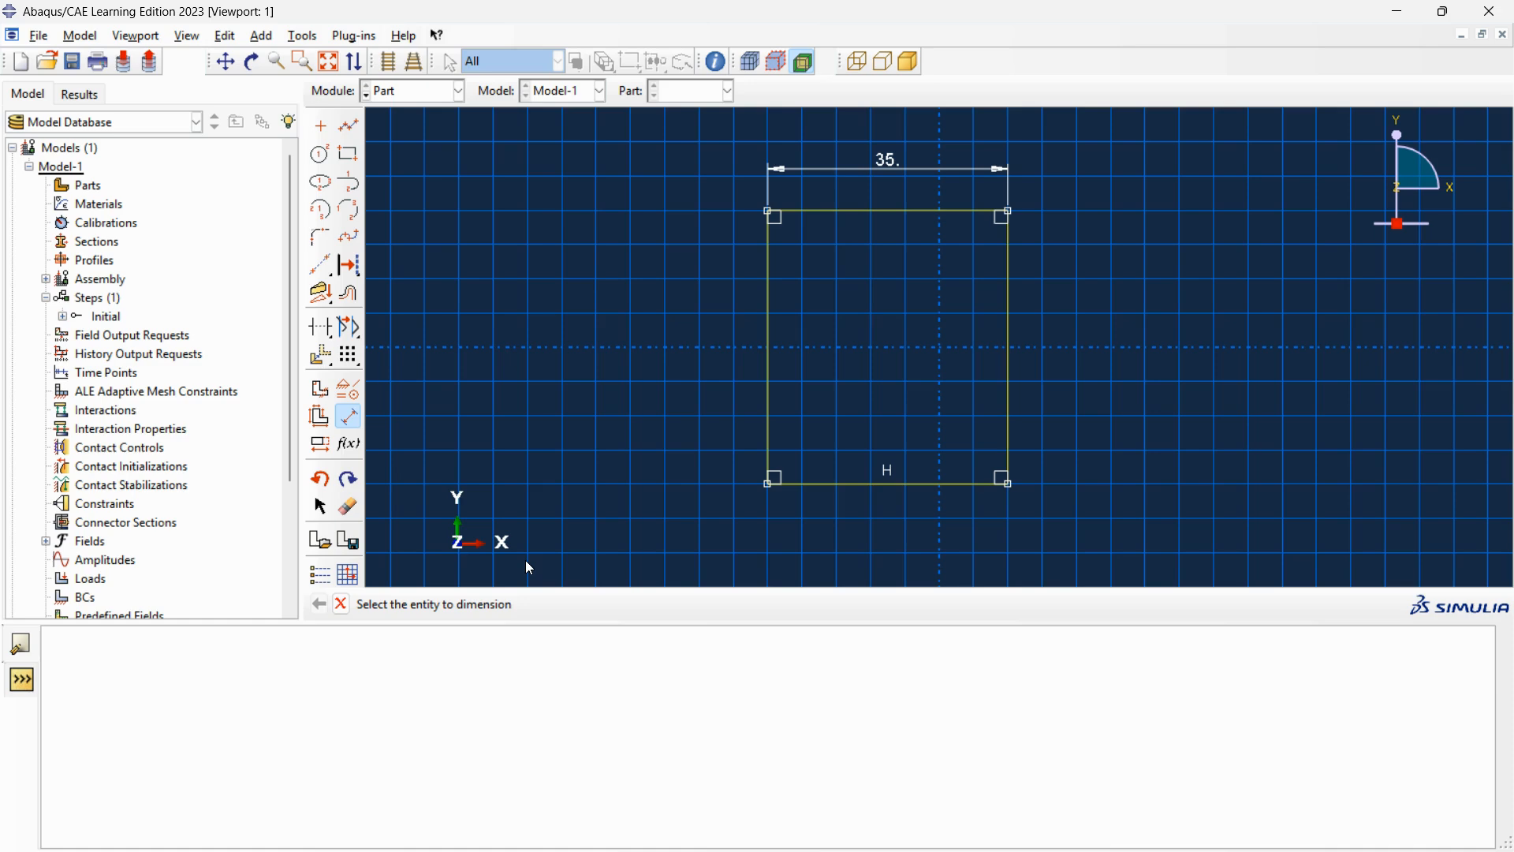
Dimension the rectangle's right vertical edge and set its height to 55.
{"action": "left_click", "coordinate": [1007, 366]}
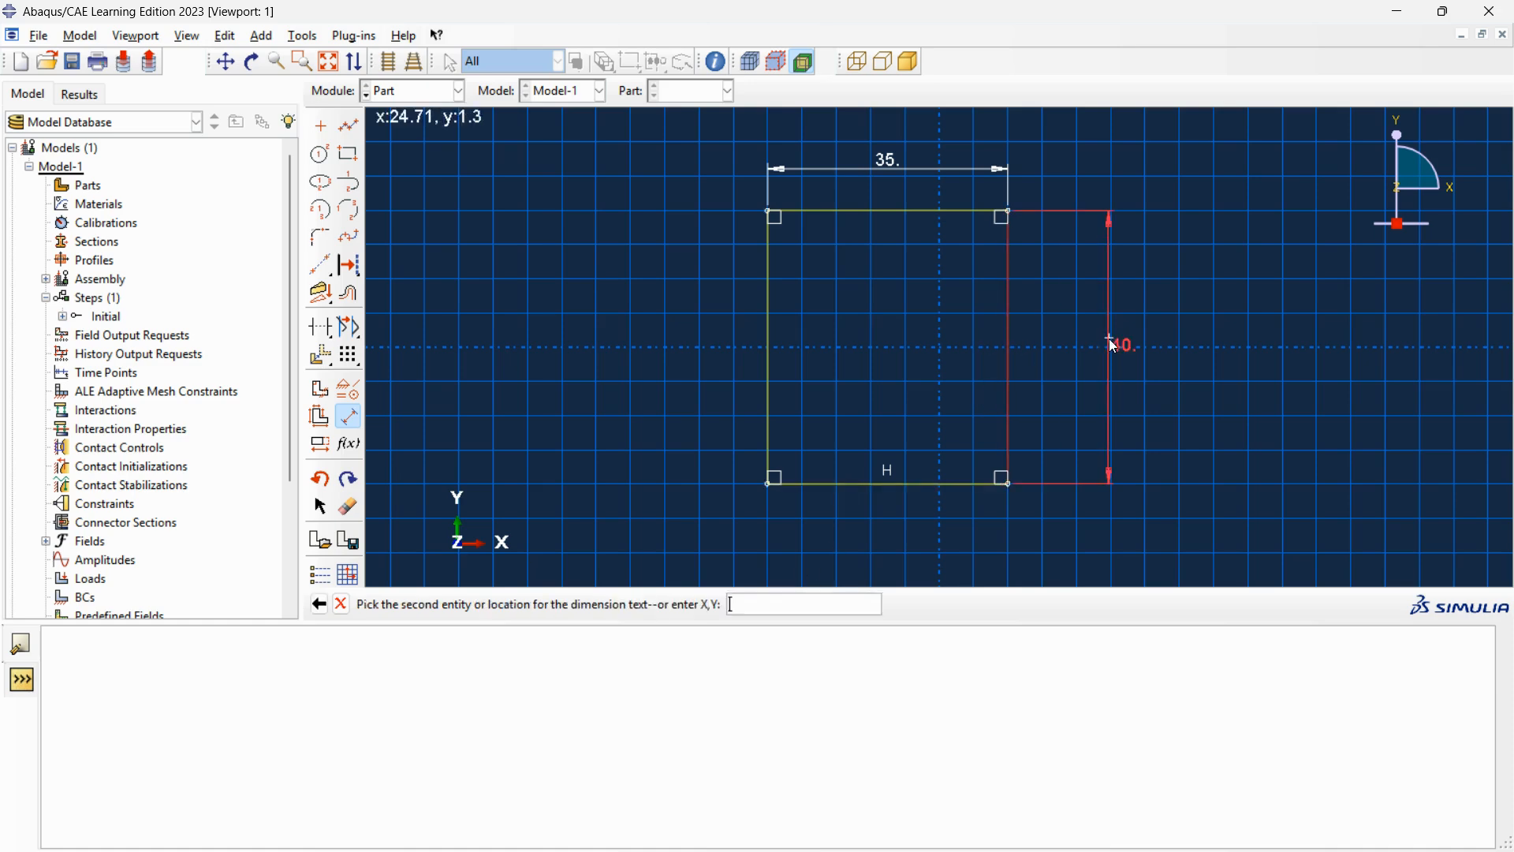
{"action": "left_click", "coordinate": [1112, 343]}
{"action": "type", "text": "55"}
{"action": "key", "text": "Return"}
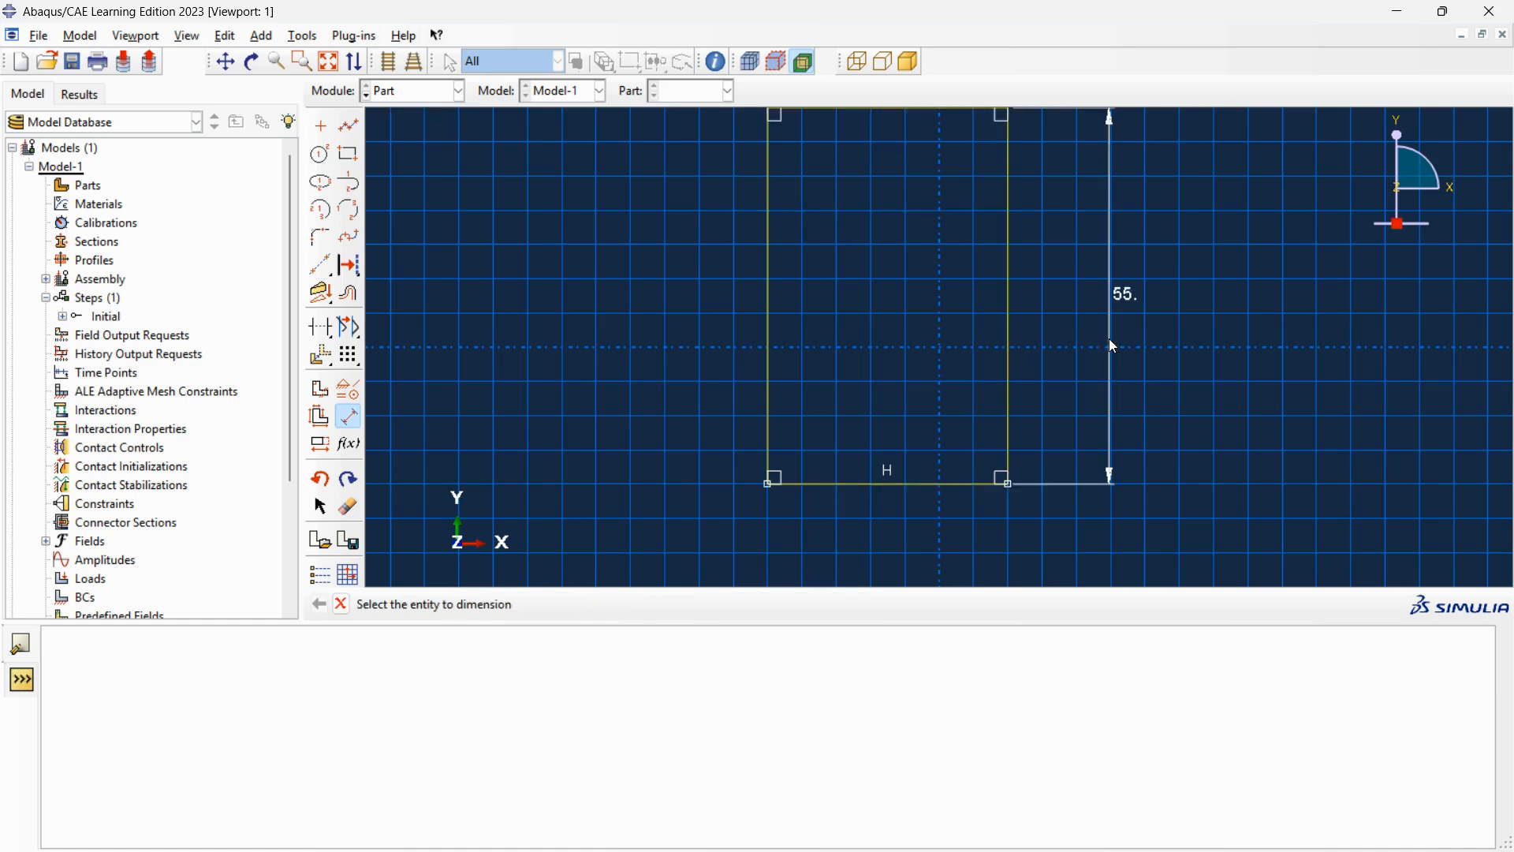
{"action": "scroll", "coordinate": [1037, 390], "scroll_direction": "down", "scroll_amount": 2}
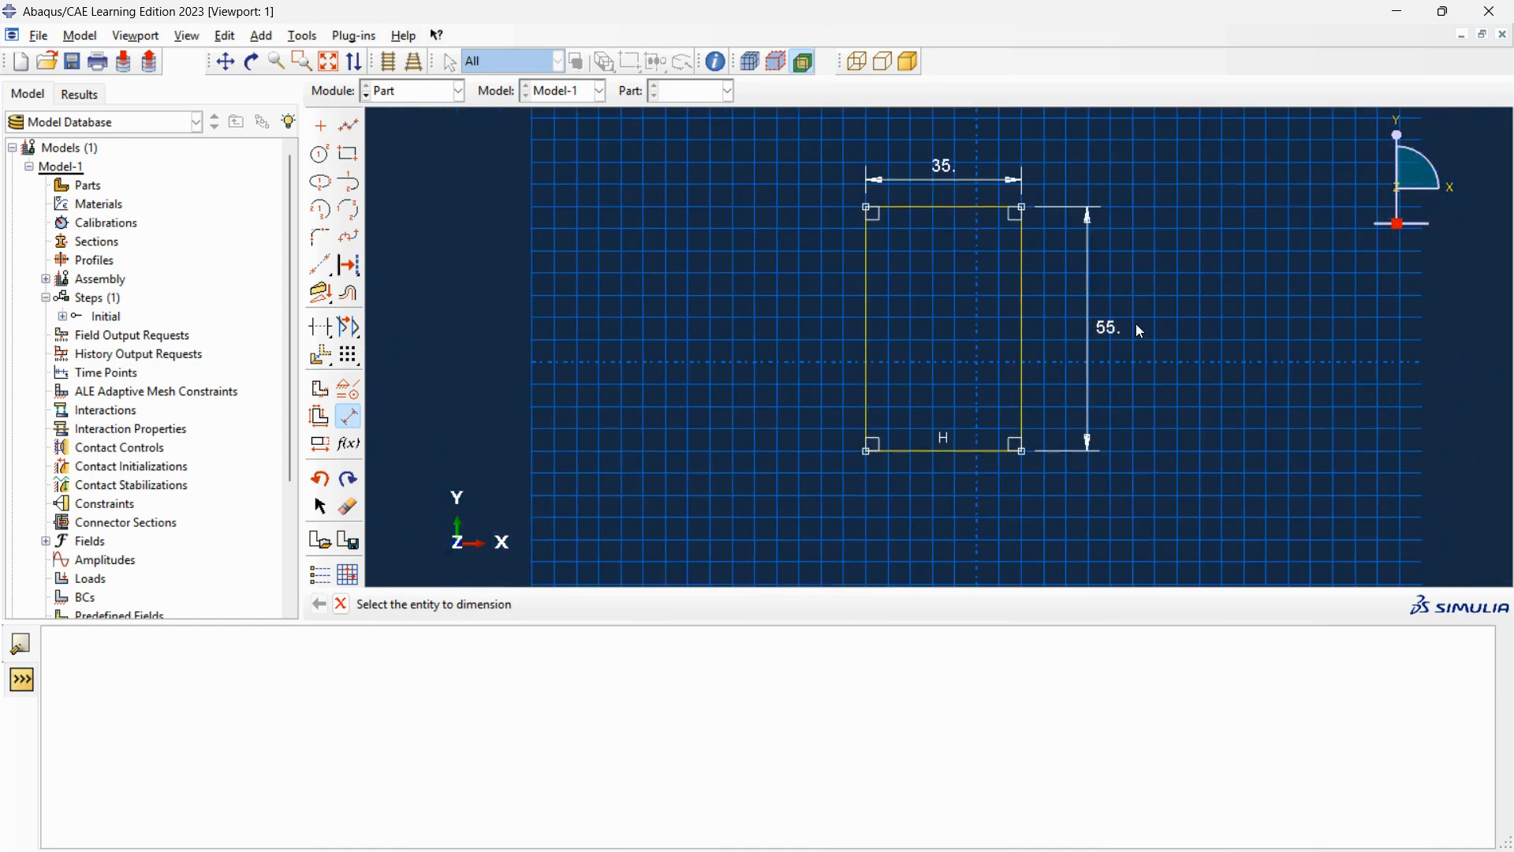
{"action": "left_click", "coordinate": [452, 93]}
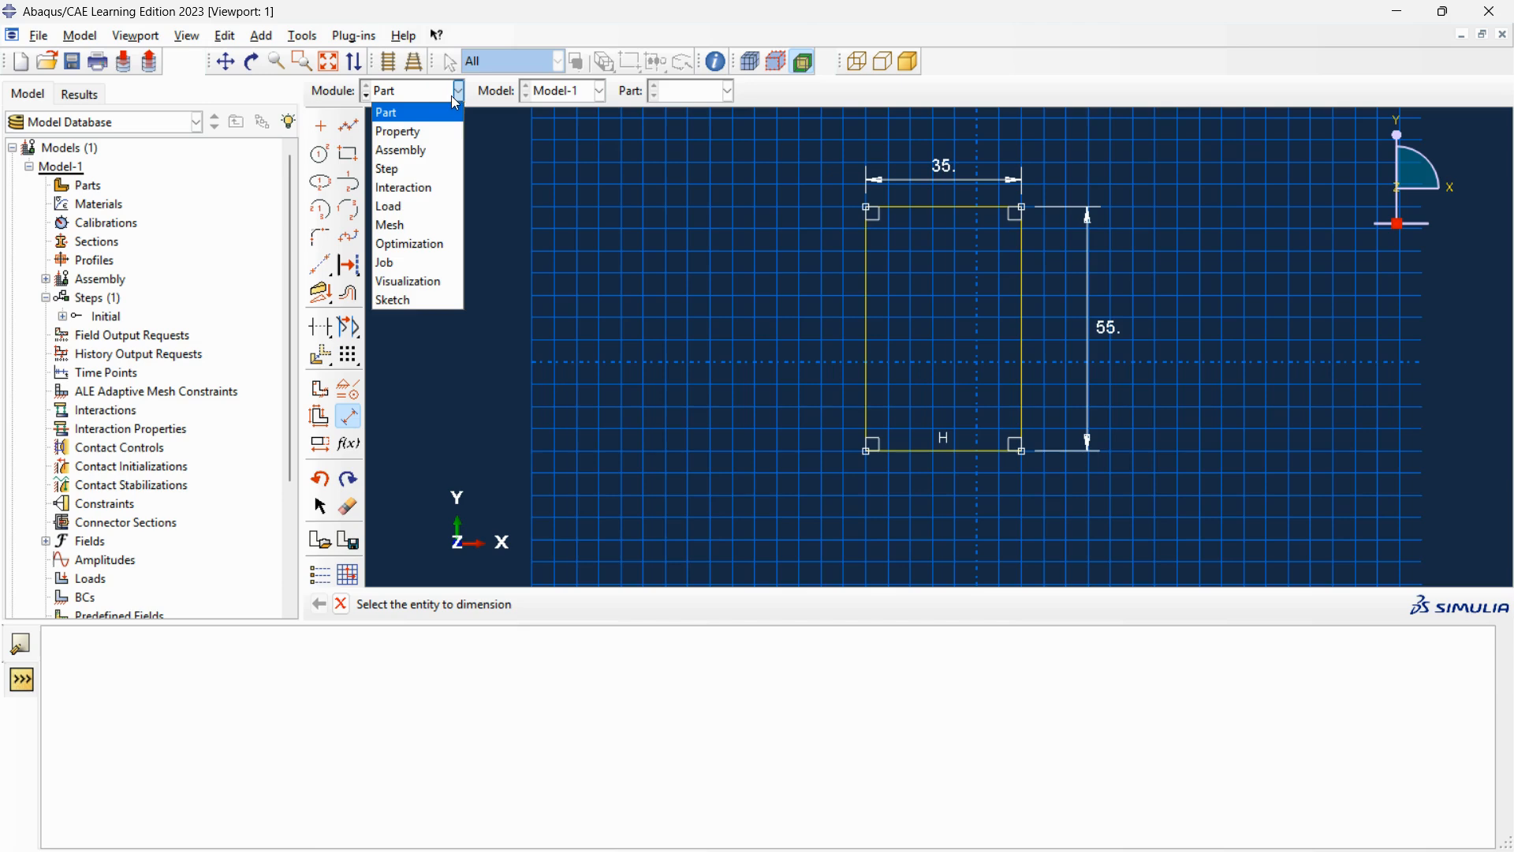
{"action": "left_click", "coordinate": [433, 130]}
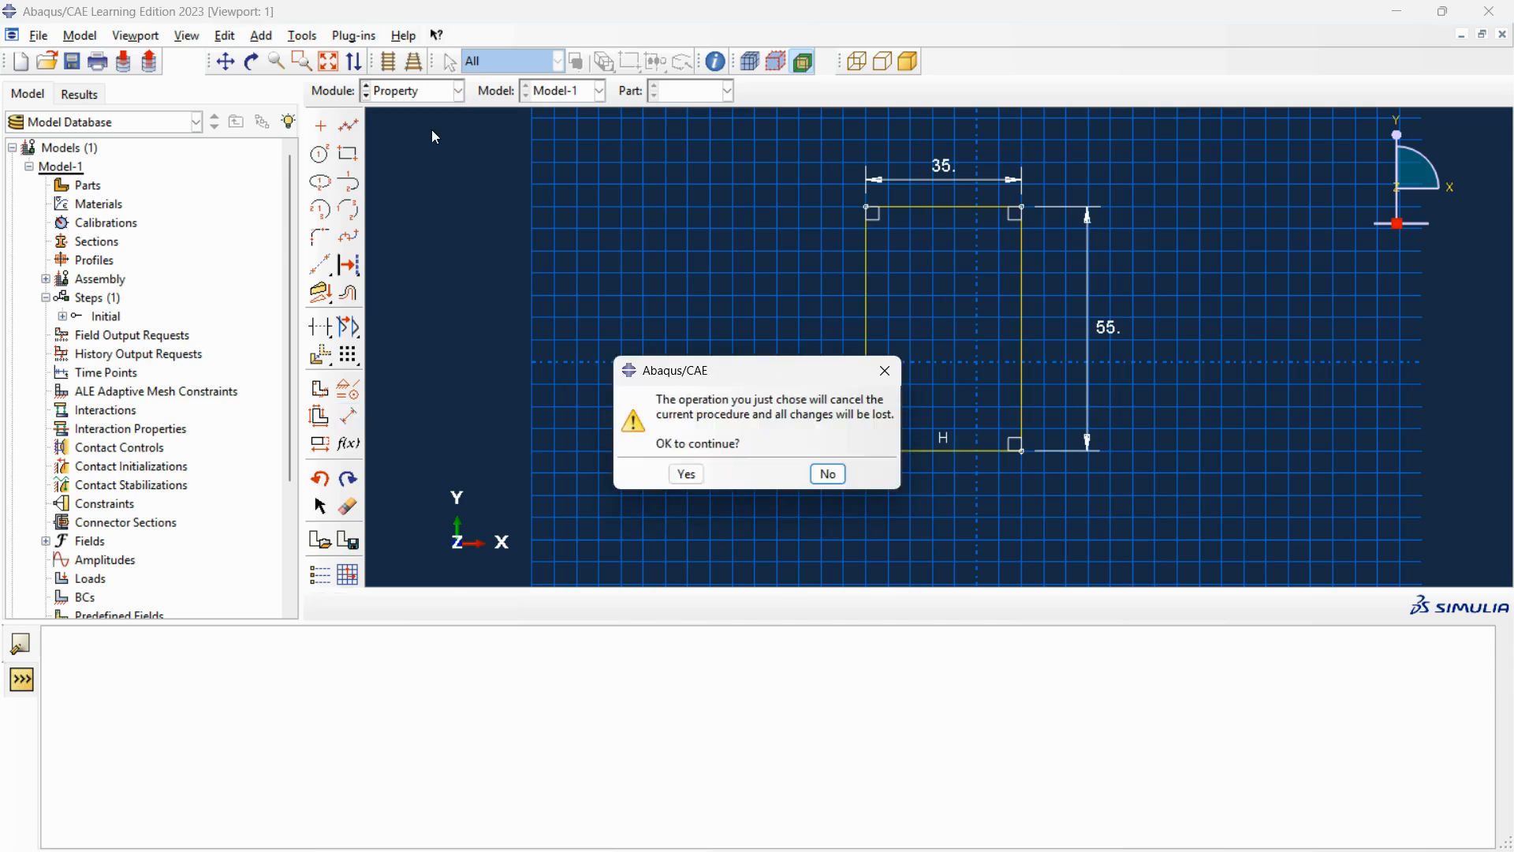
{"action": "left_click", "coordinate": [885, 371]}
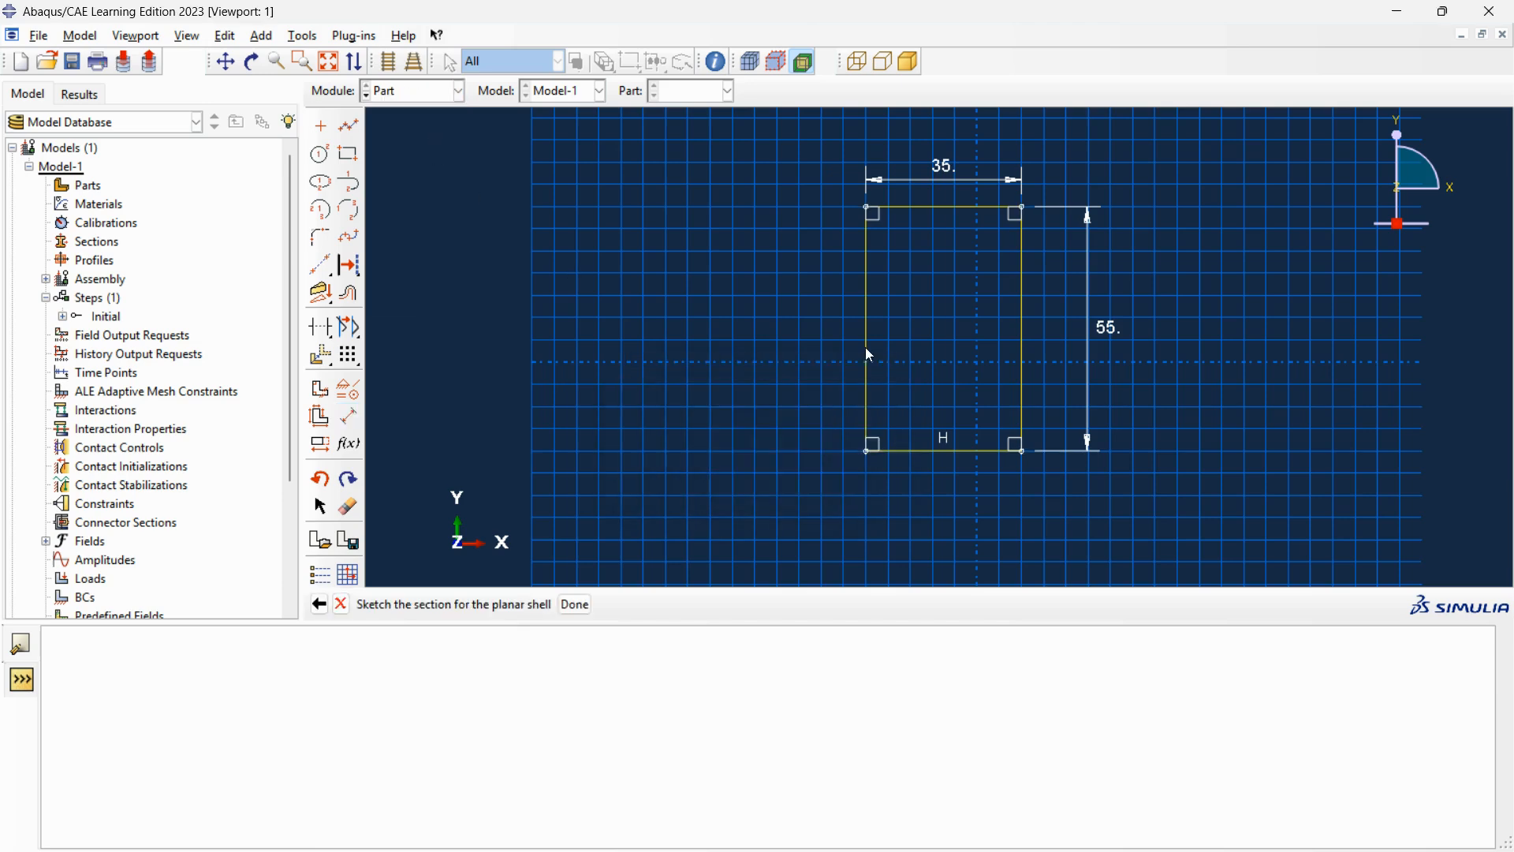
Finish the planar shell sketch and switch to the Property module.
{"action": "left_click", "coordinate": [576, 604]}
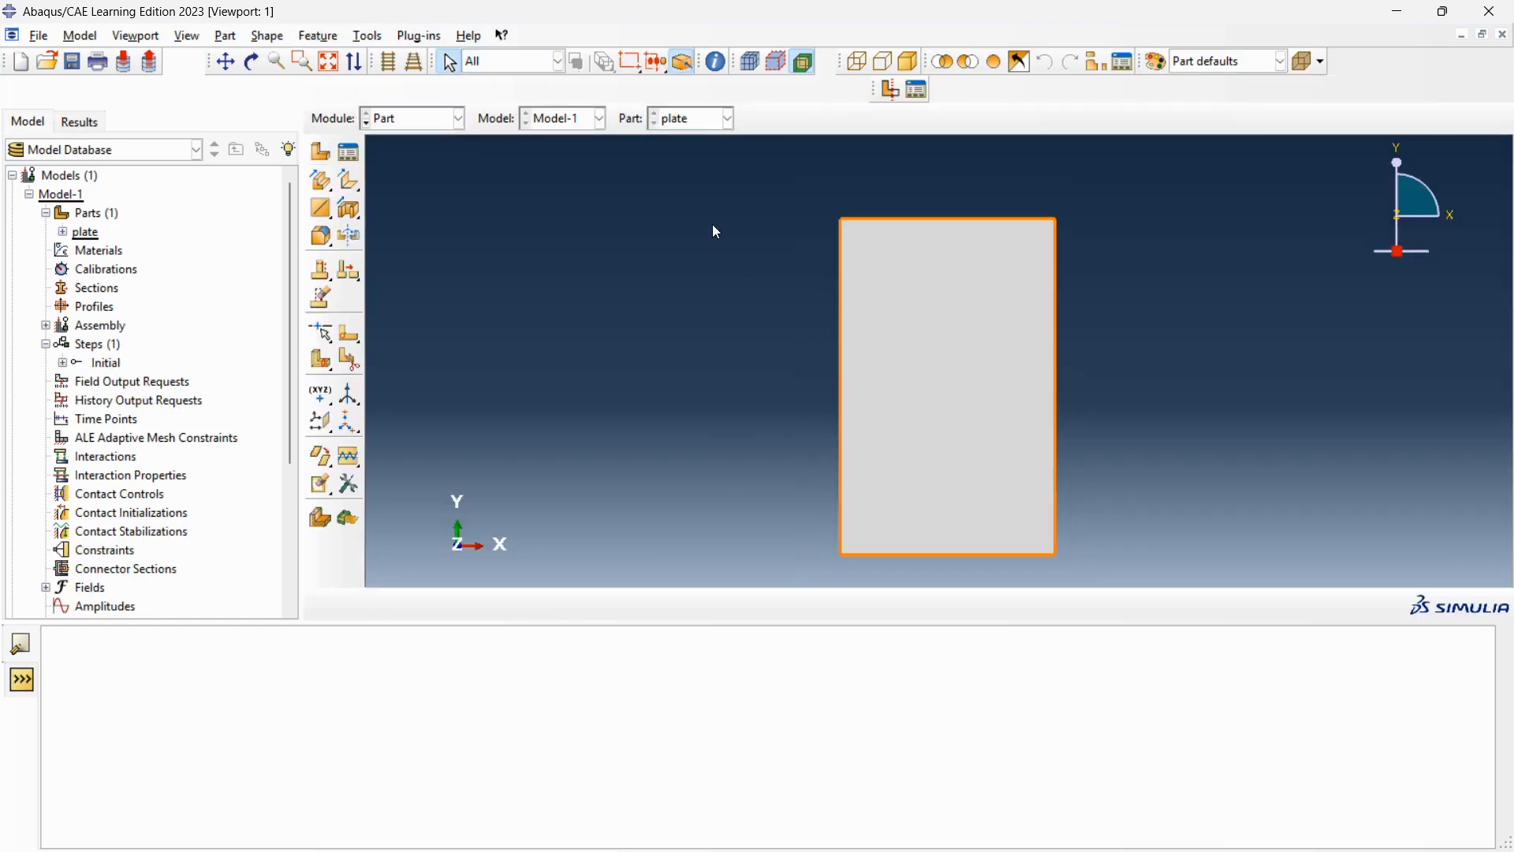
{"action": "left_click", "coordinate": [451, 118]}
{"action": "left_click", "coordinate": [433, 155]}
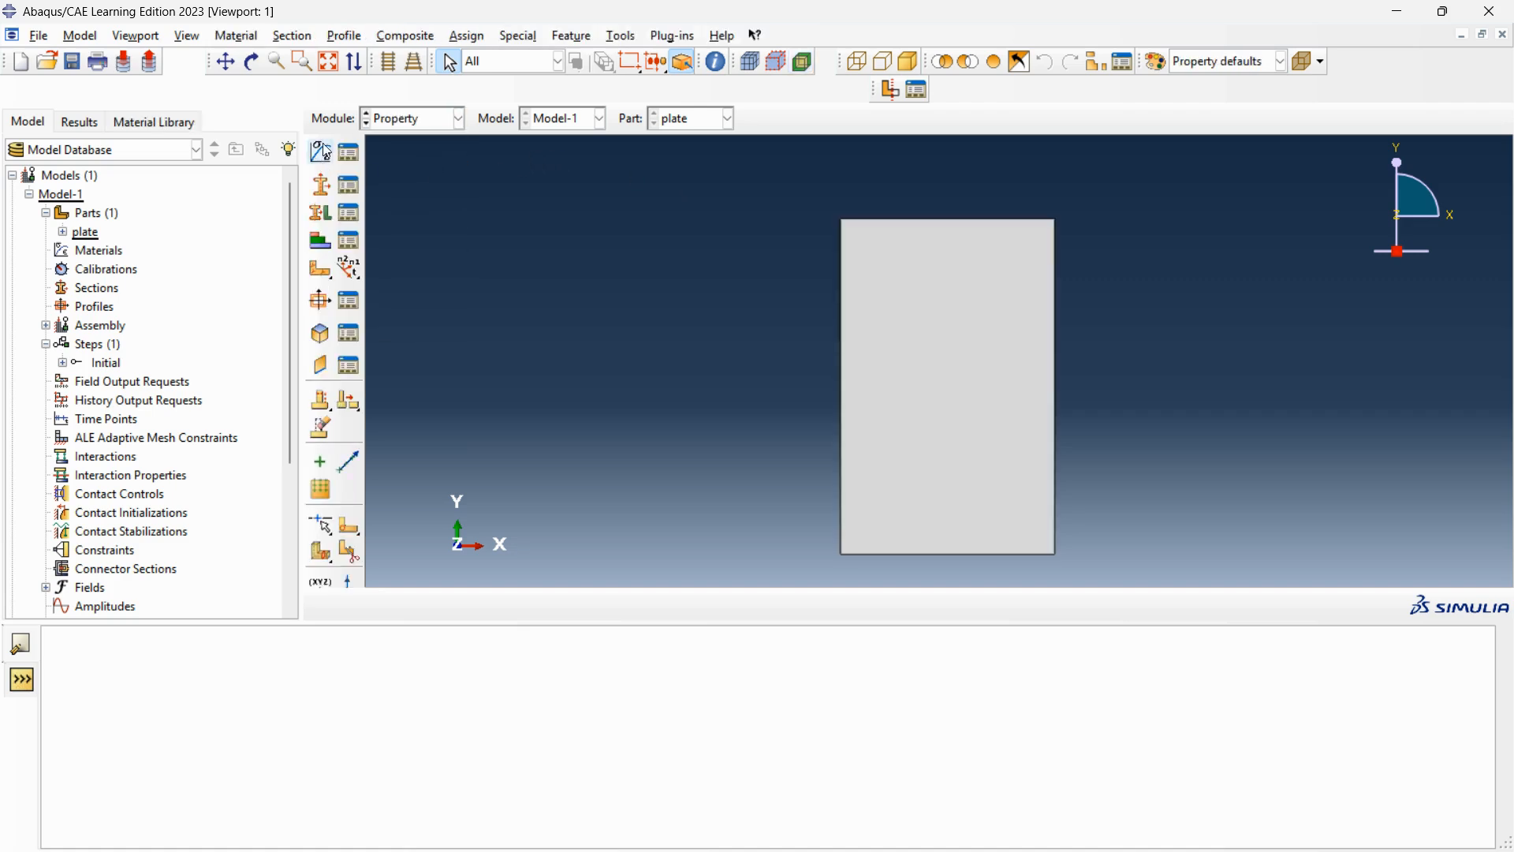
Create a material named steel and add isotropic elastic behavior to it.
{"action": "left_click", "coordinate": [322, 151]}
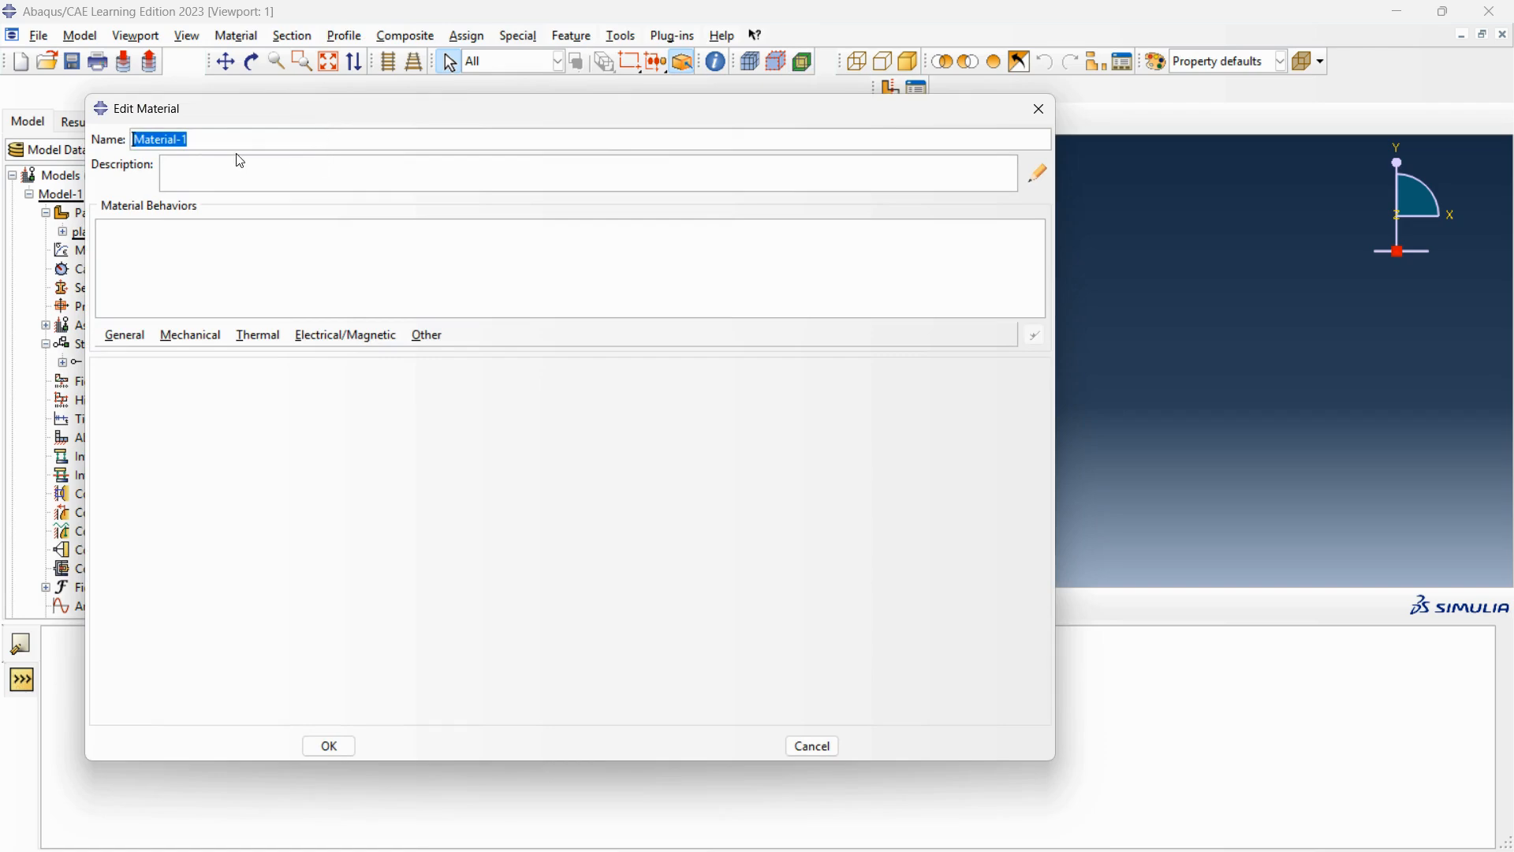
{"action": "type", "text": "steel"}
{"action": "left_click", "coordinate": [207, 339]}
{"action": "mouse_move", "coordinate": [206, 355]}
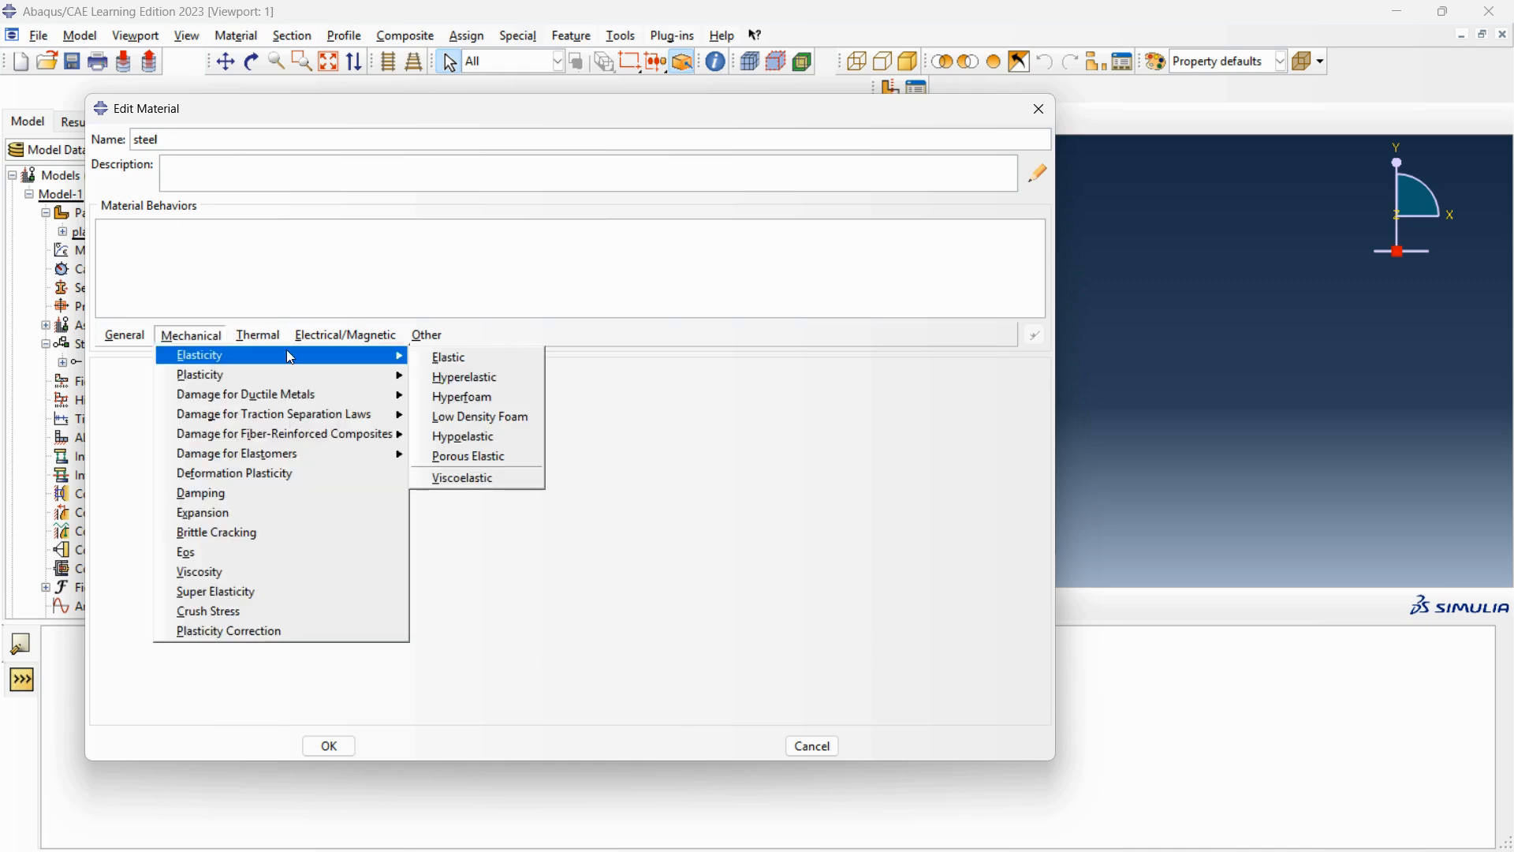
{"action": "left_click", "coordinate": [432, 354]}
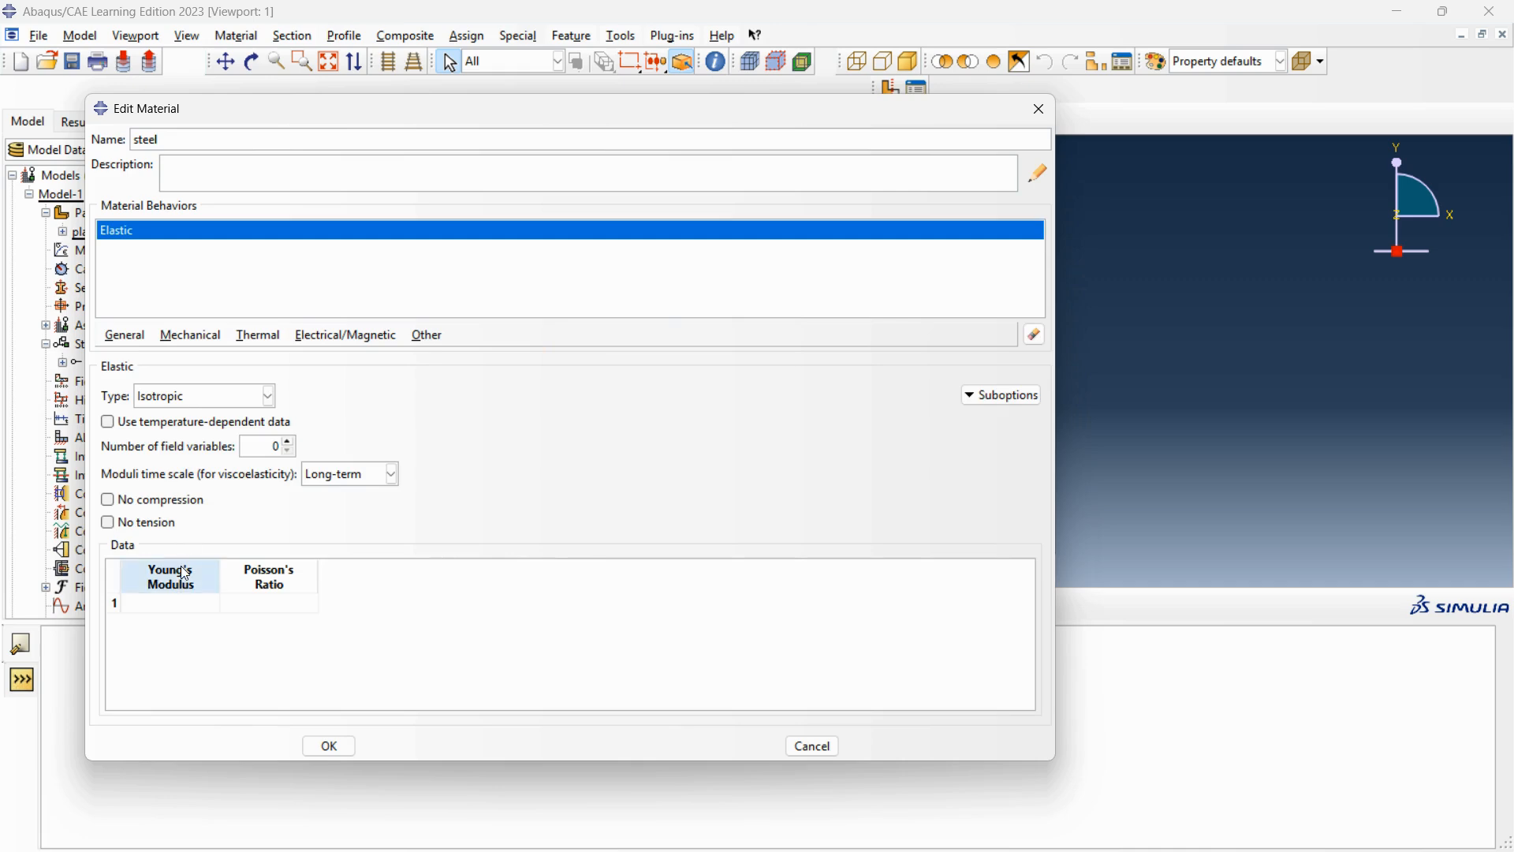
Give steel a Young's modulus of 210E03 and a Poisson's ratio of 0.3, then check the saved material in the Material Manager.
{"action": "left_click", "coordinate": [189, 606]}
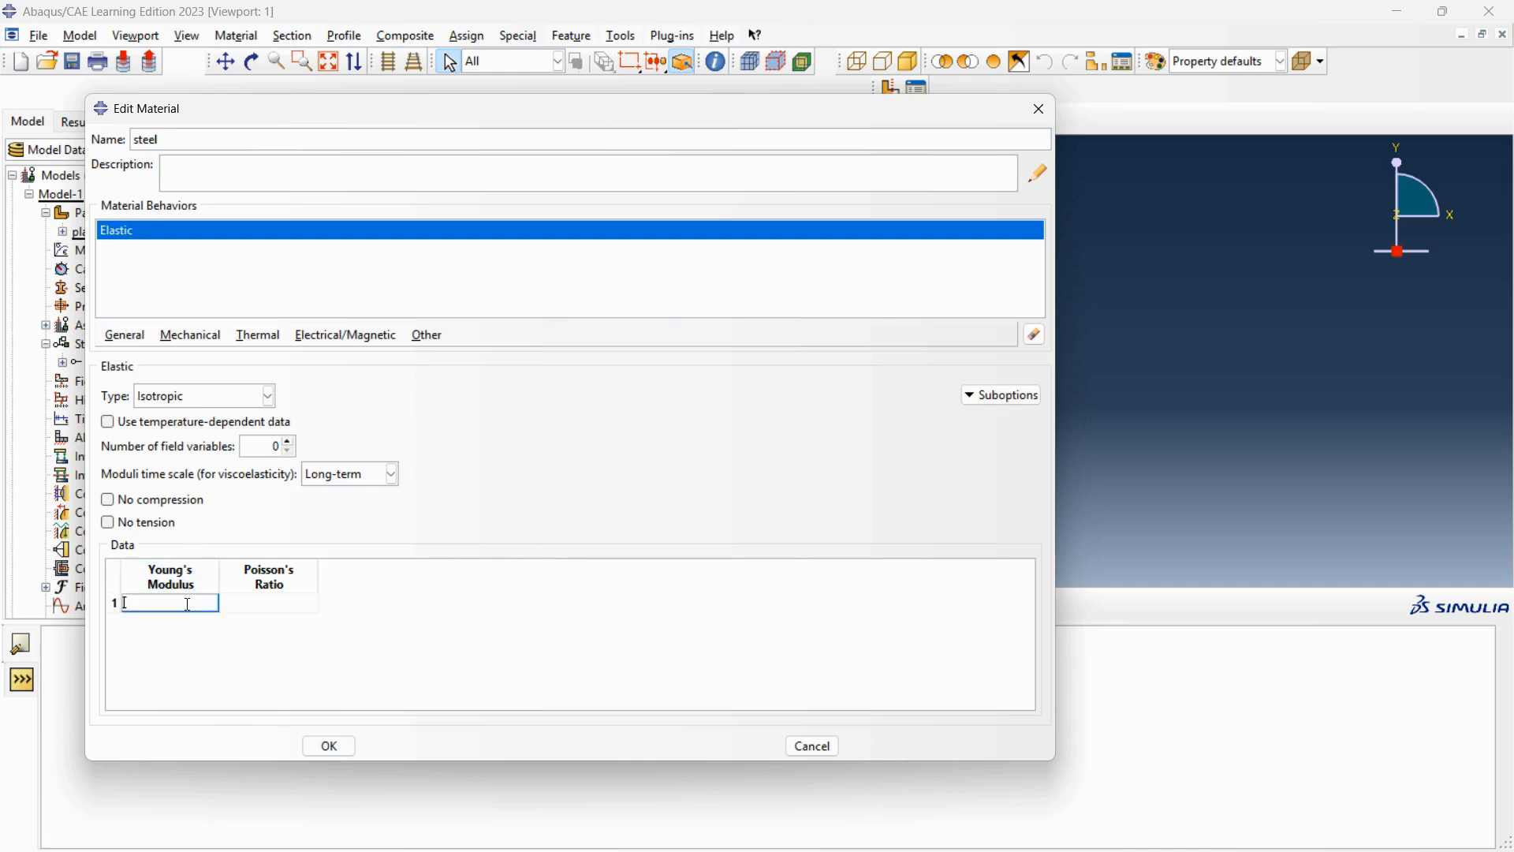
{"action": "type", "text": "210"}
{"action": "type", "text": "0"}
{"action": "type", "text": "03"}
{"action": "left_click", "coordinate": [259, 601]}
{"action": "type", "text": "0.3"}
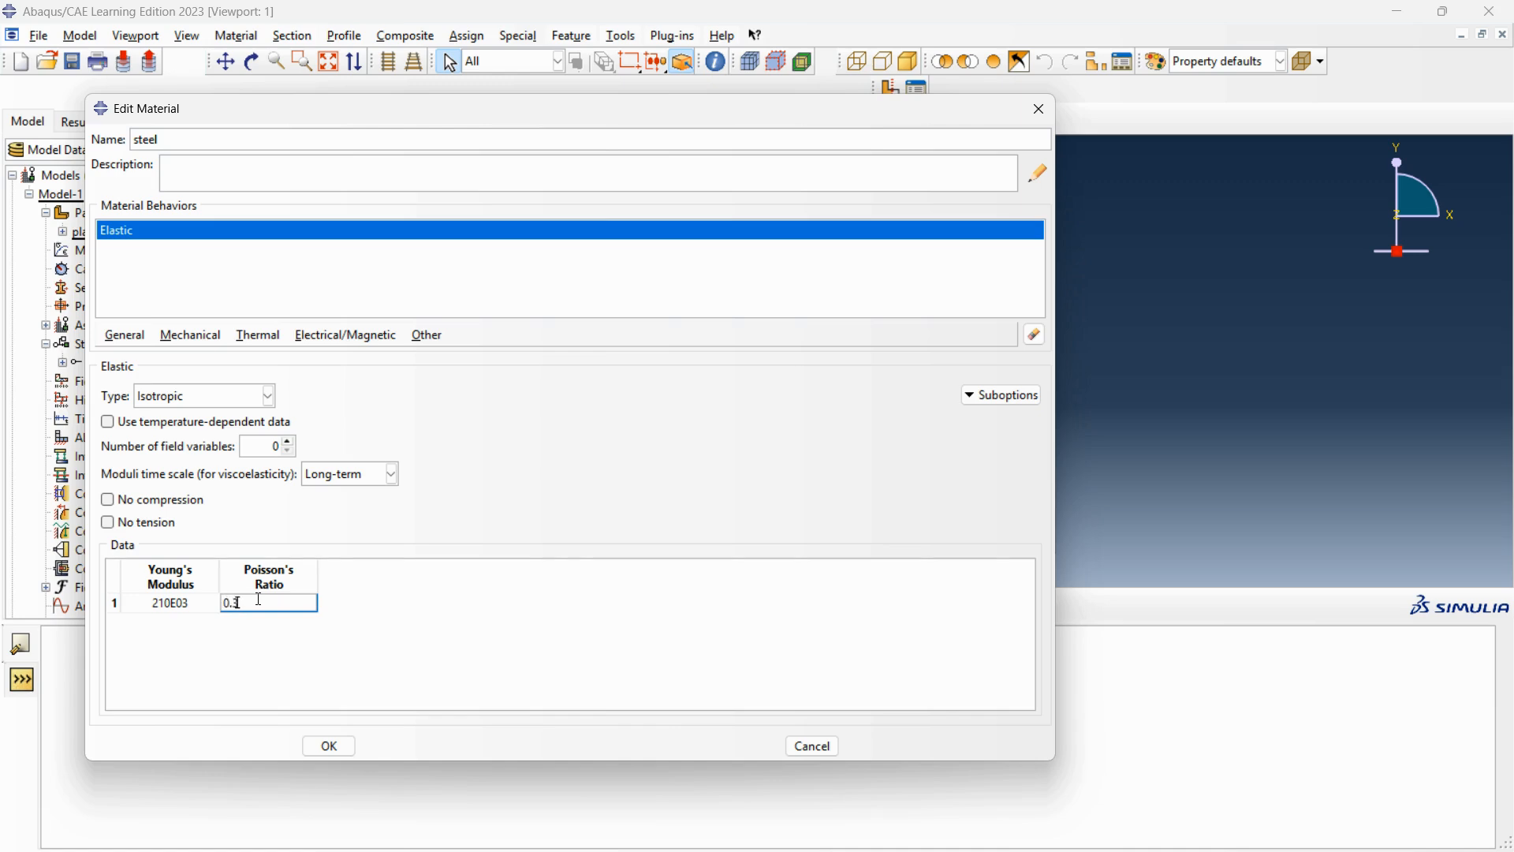
{"action": "key", "text": "Return"}
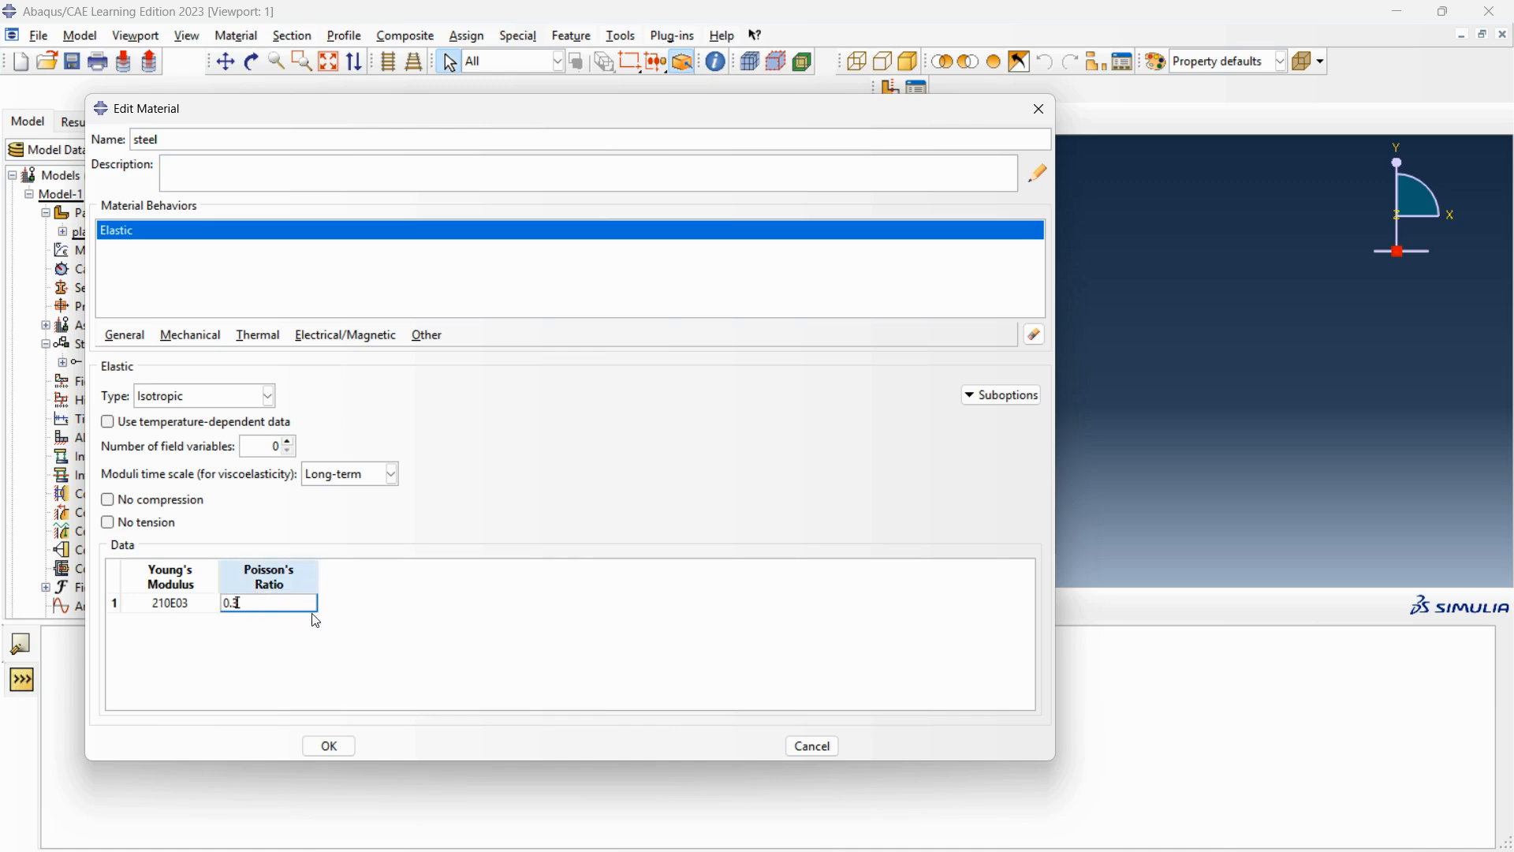
{"action": "left_click", "coordinate": [330, 746]}
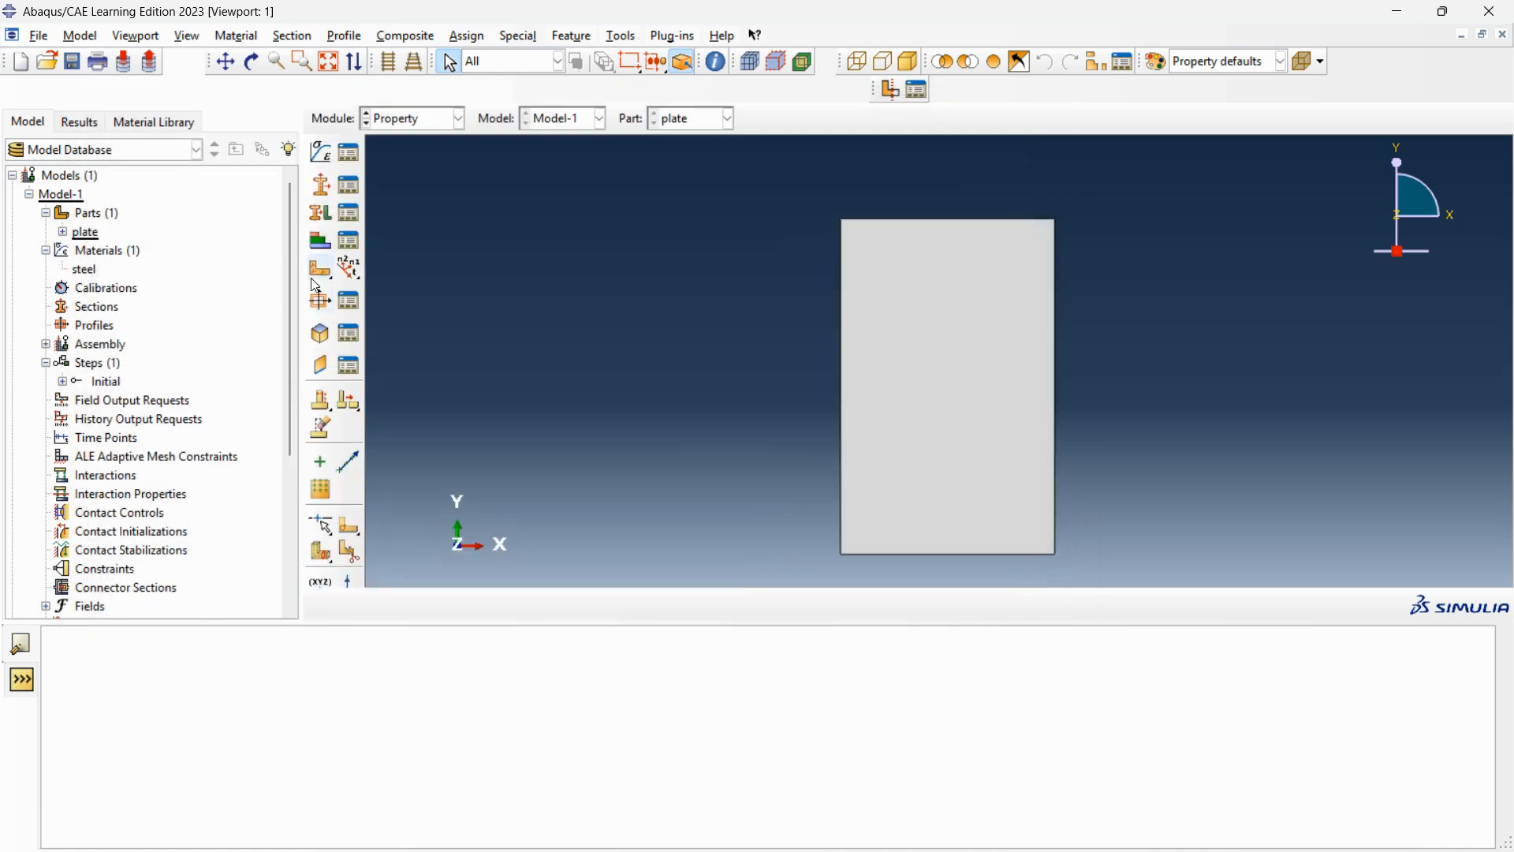
{"action": "left_click", "coordinate": [353, 156]}
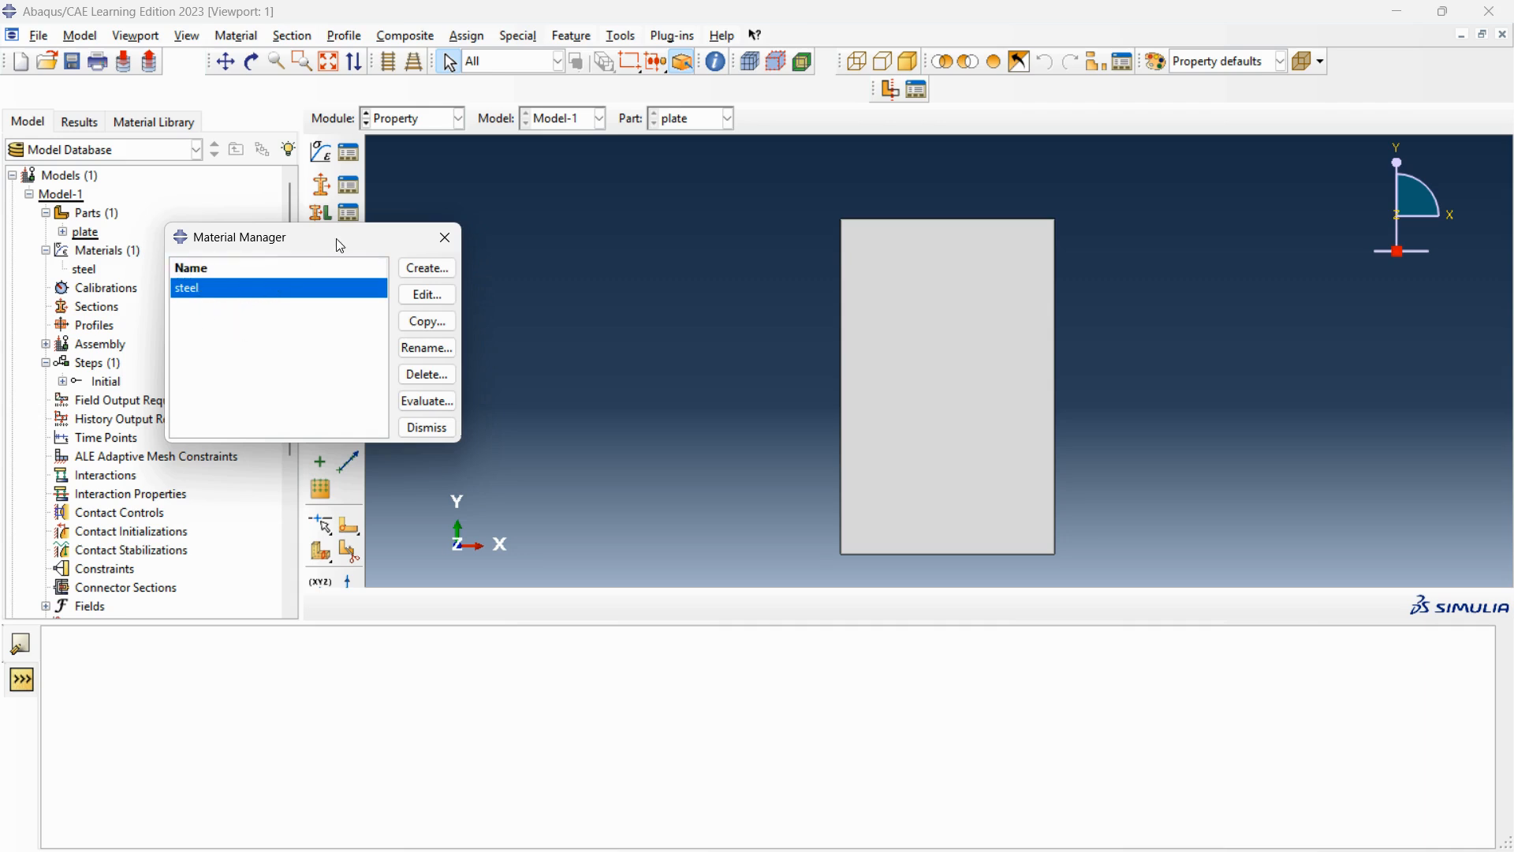
{"action": "left_click", "coordinate": [445, 238]}
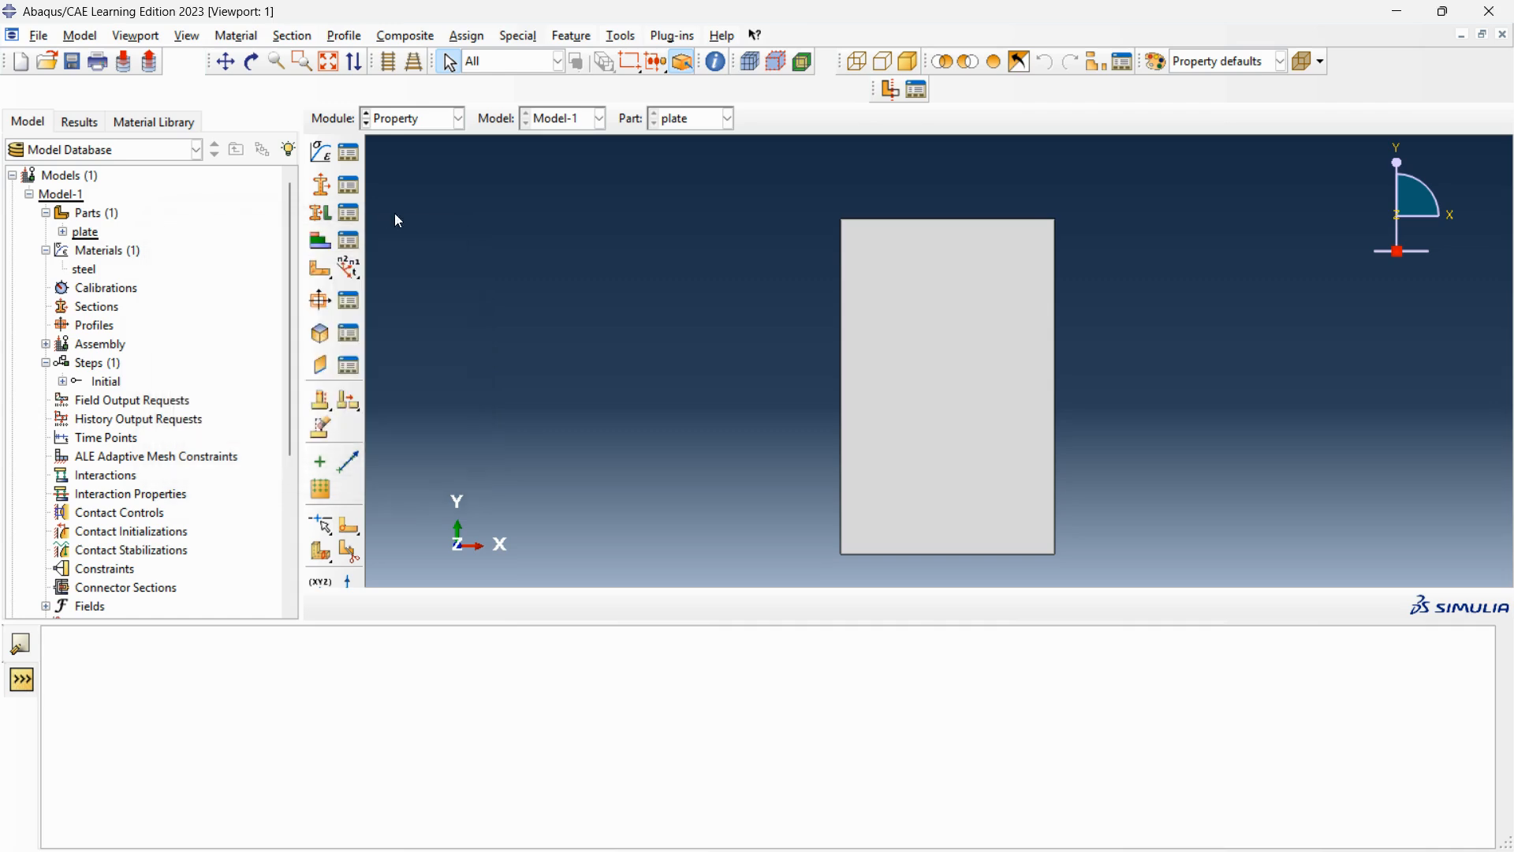
Create a homogeneous shell section with thickness 0.5 and material steel, and check it in the Section Manager.
{"action": "left_click", "coordinate": [321, 186]}
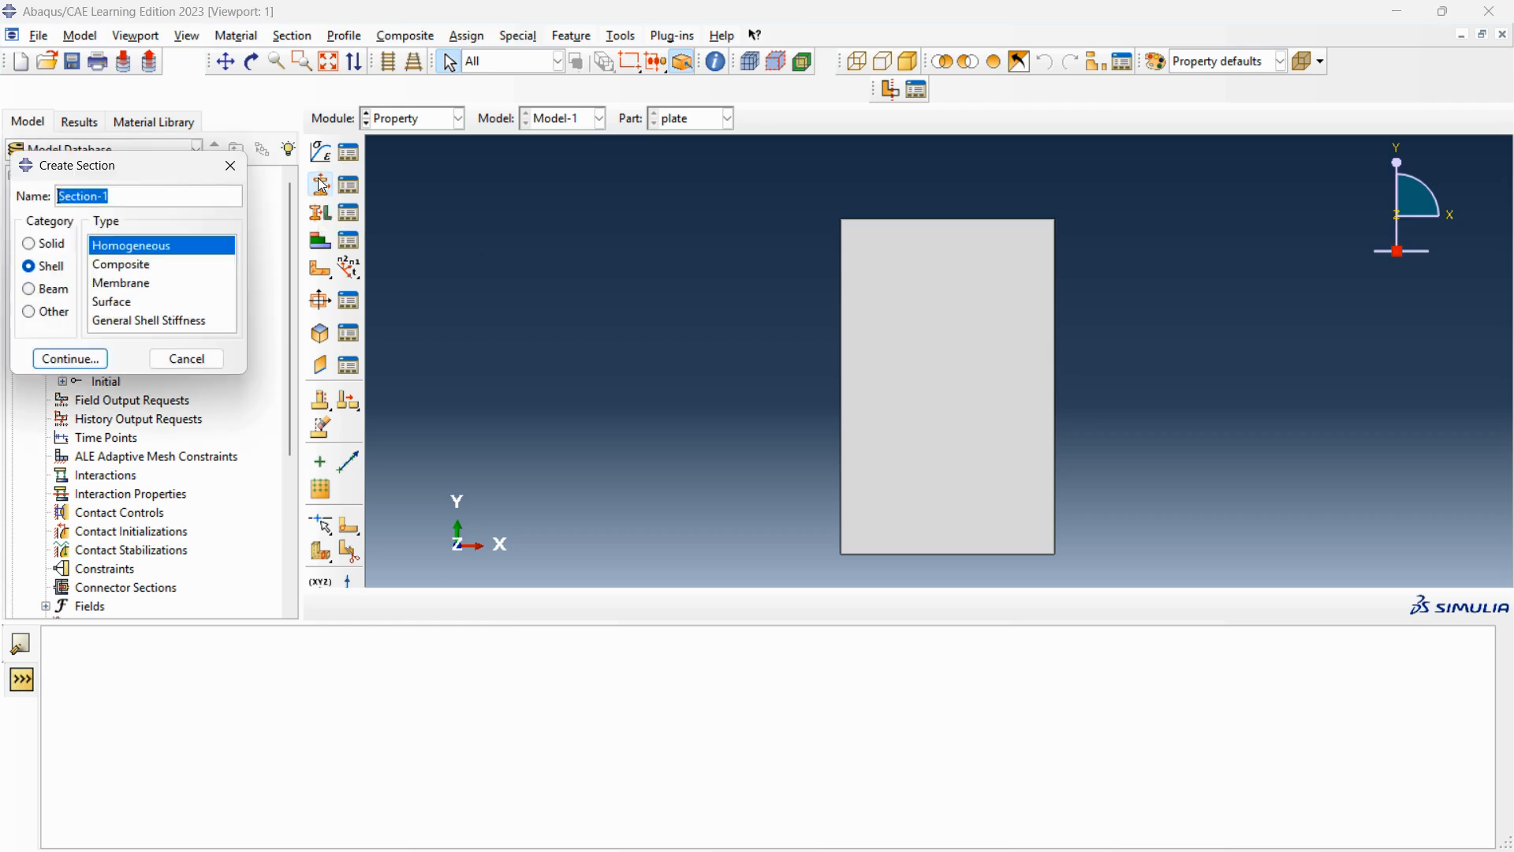
{"action": "left_click", "coordinate": [118, 199]}
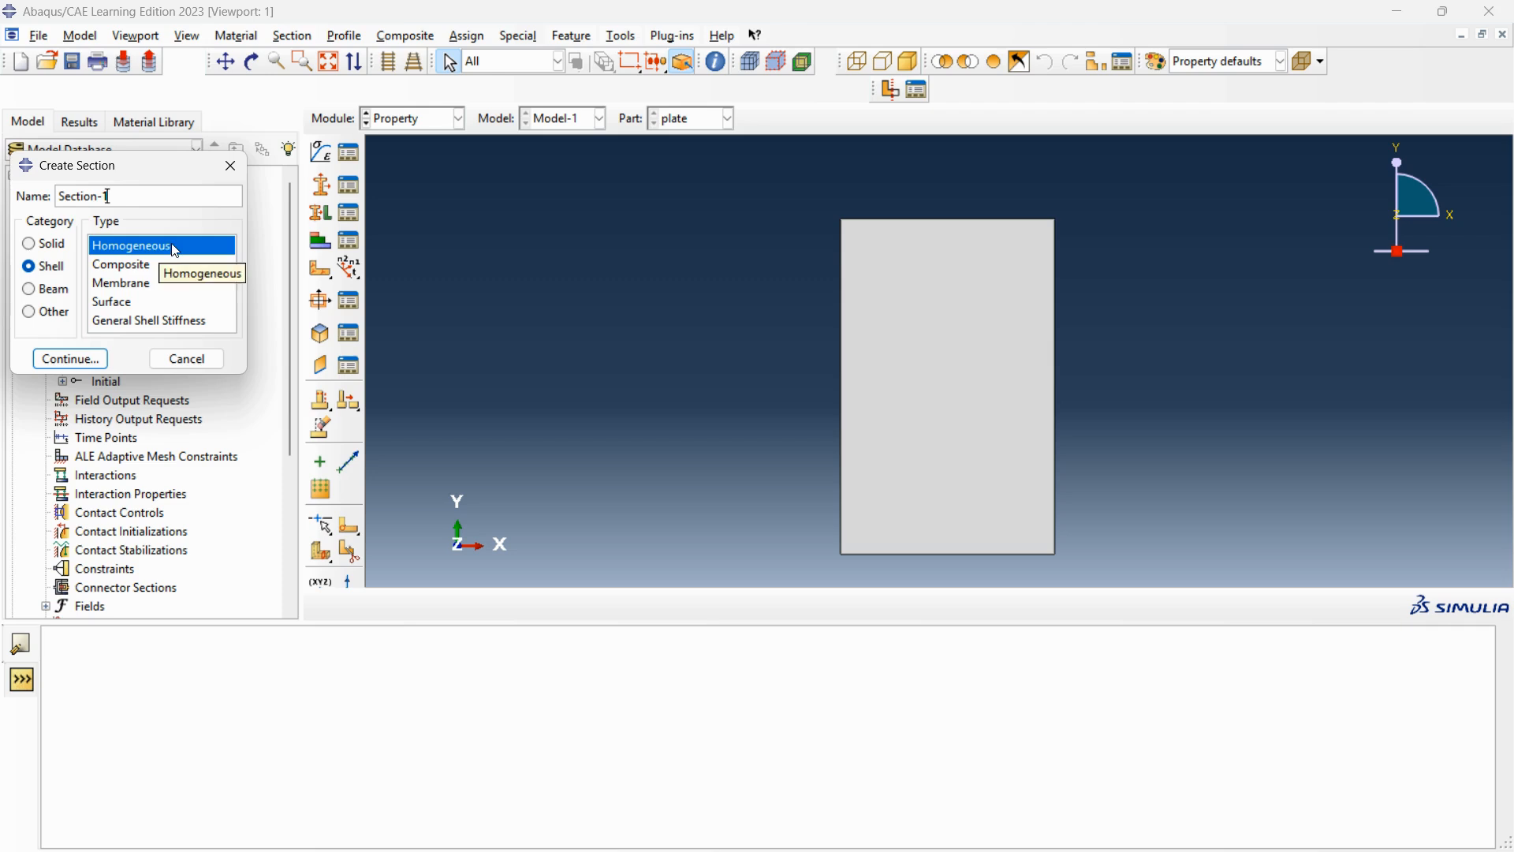
{"action": "left_click", "coordinate": [95, 359]}
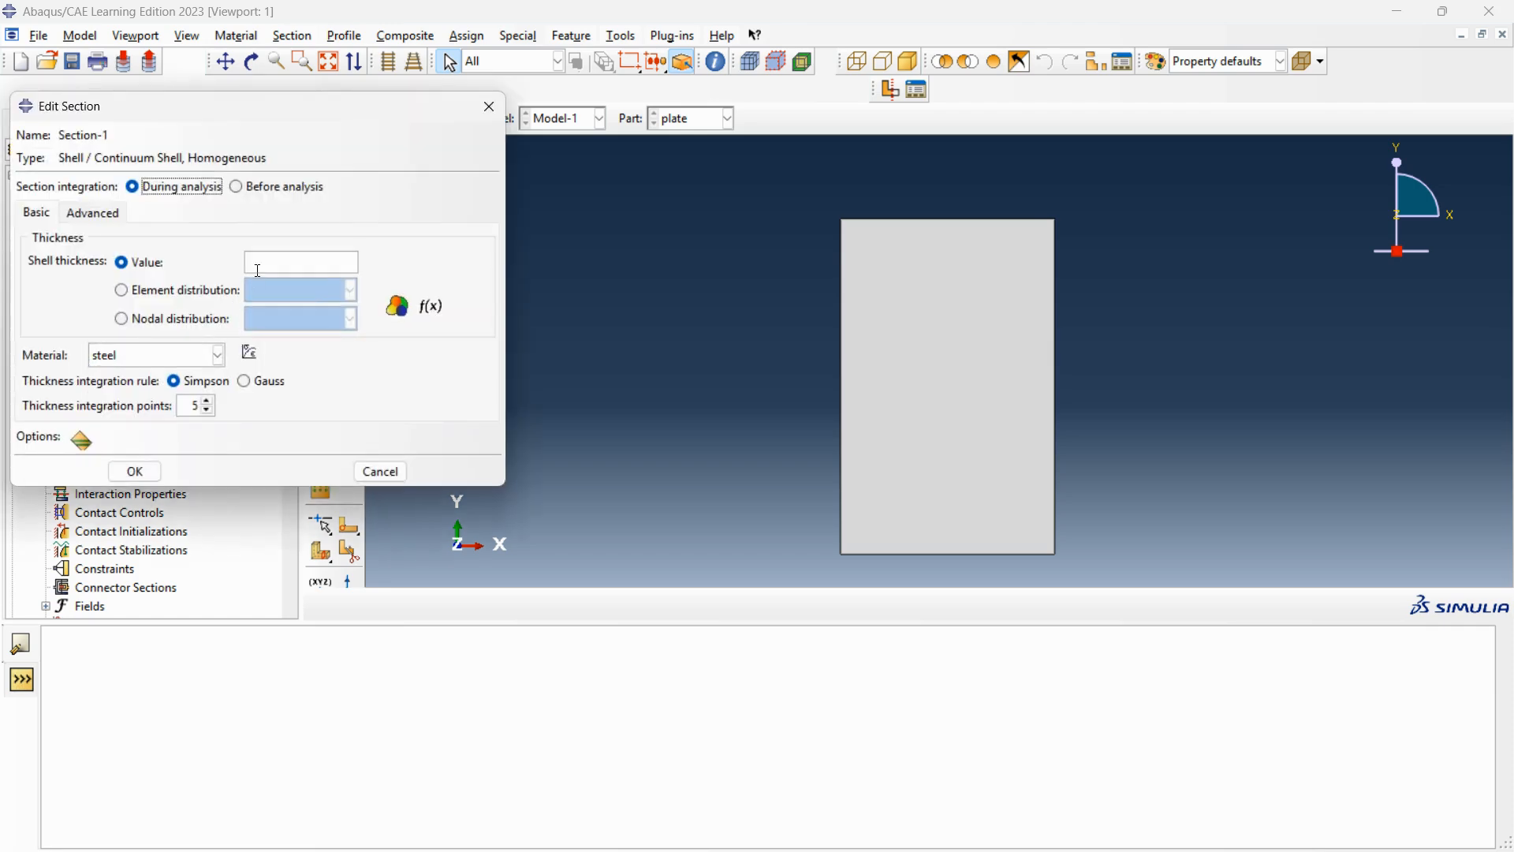
{"action": "left_click", "coordinate": [260, 268]}
{"action": "type", "text": "0.5"}
{"action": "left_click", "coordinate": [135, 472]}
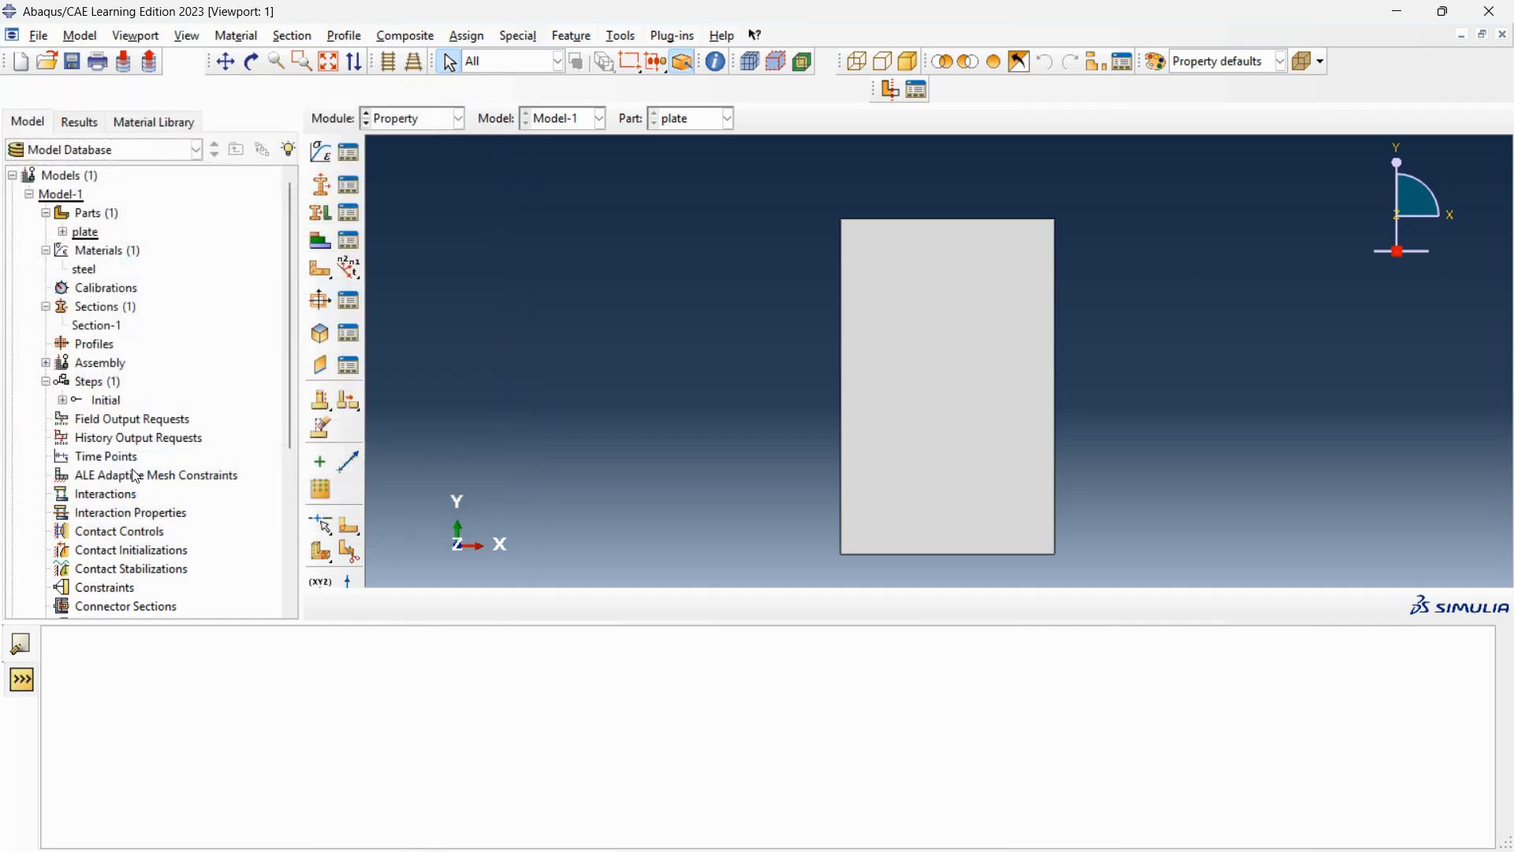
{"action": "left_click", "coordinate": [348, 186]}
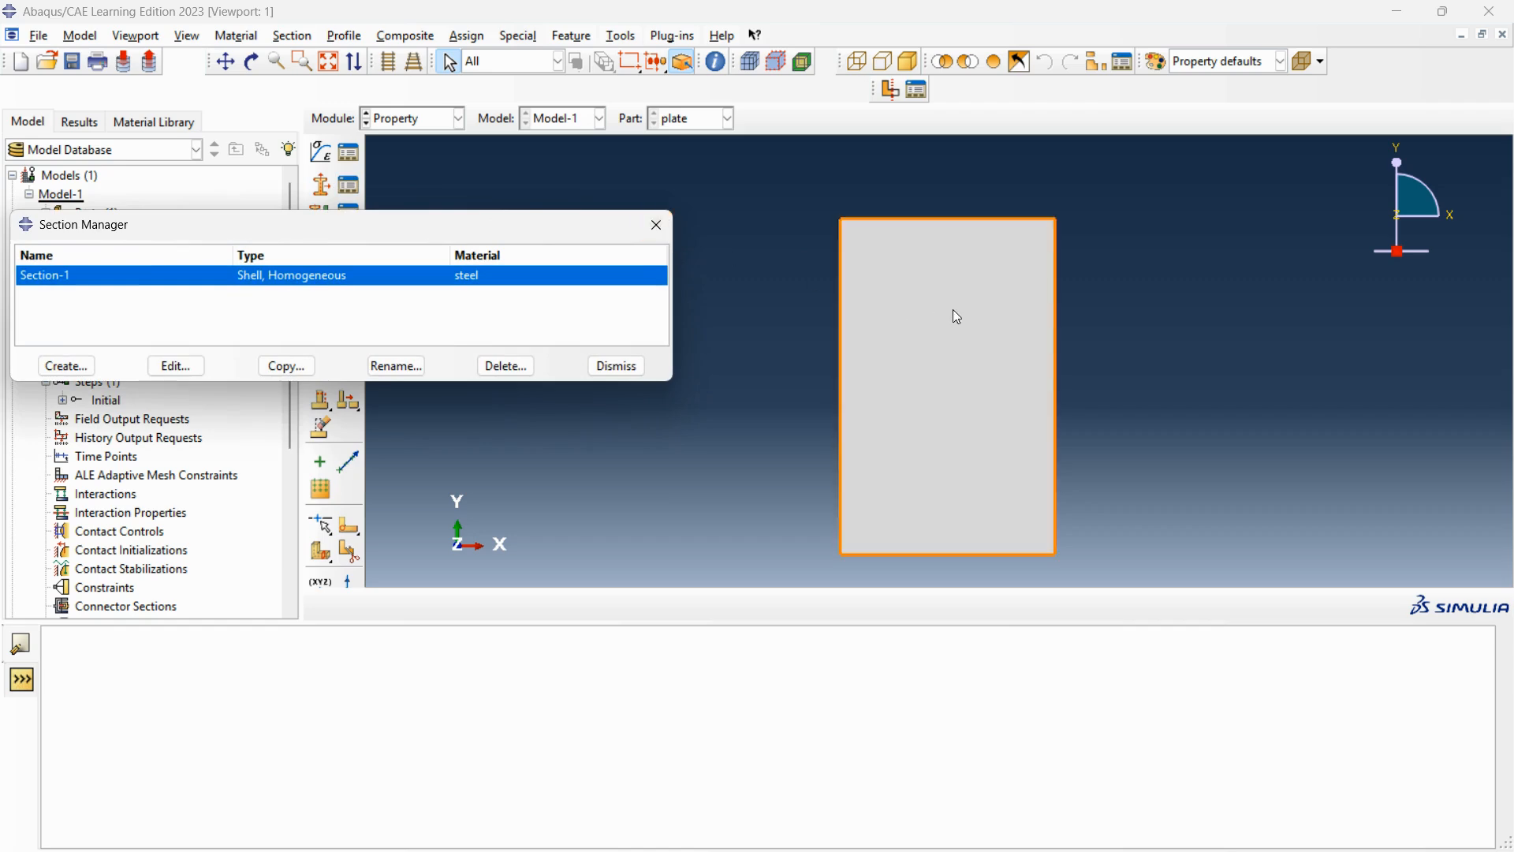
{"action": "left_click", "coordinate": [657, 226]}
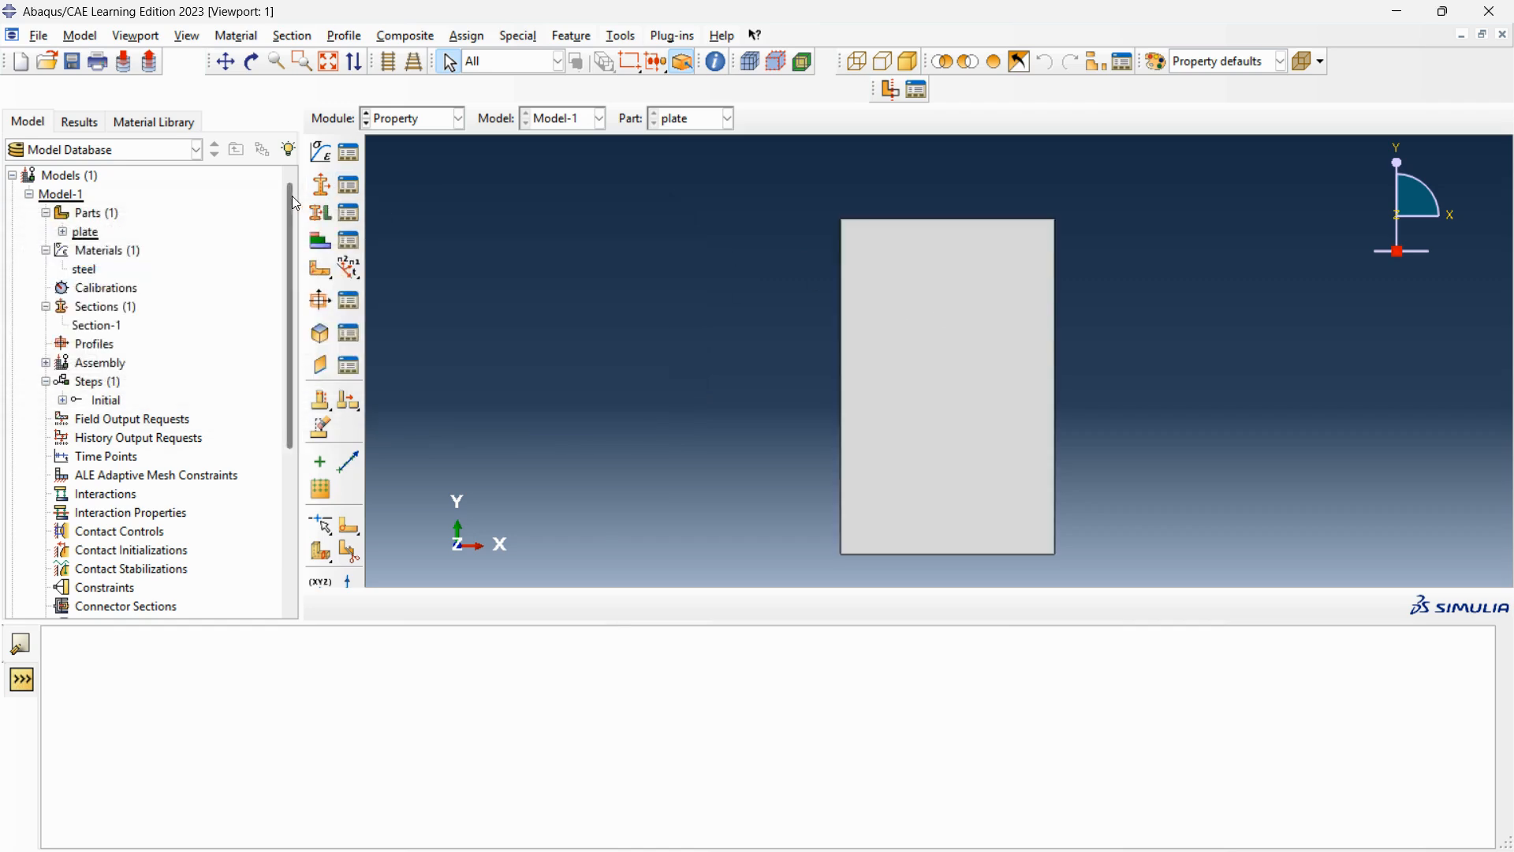
Assign Section-1 to the whole plate face with thickness taken from the section and a middle-surface shell offset.
{"action": "left_click", "coordinate": [331, 216]}
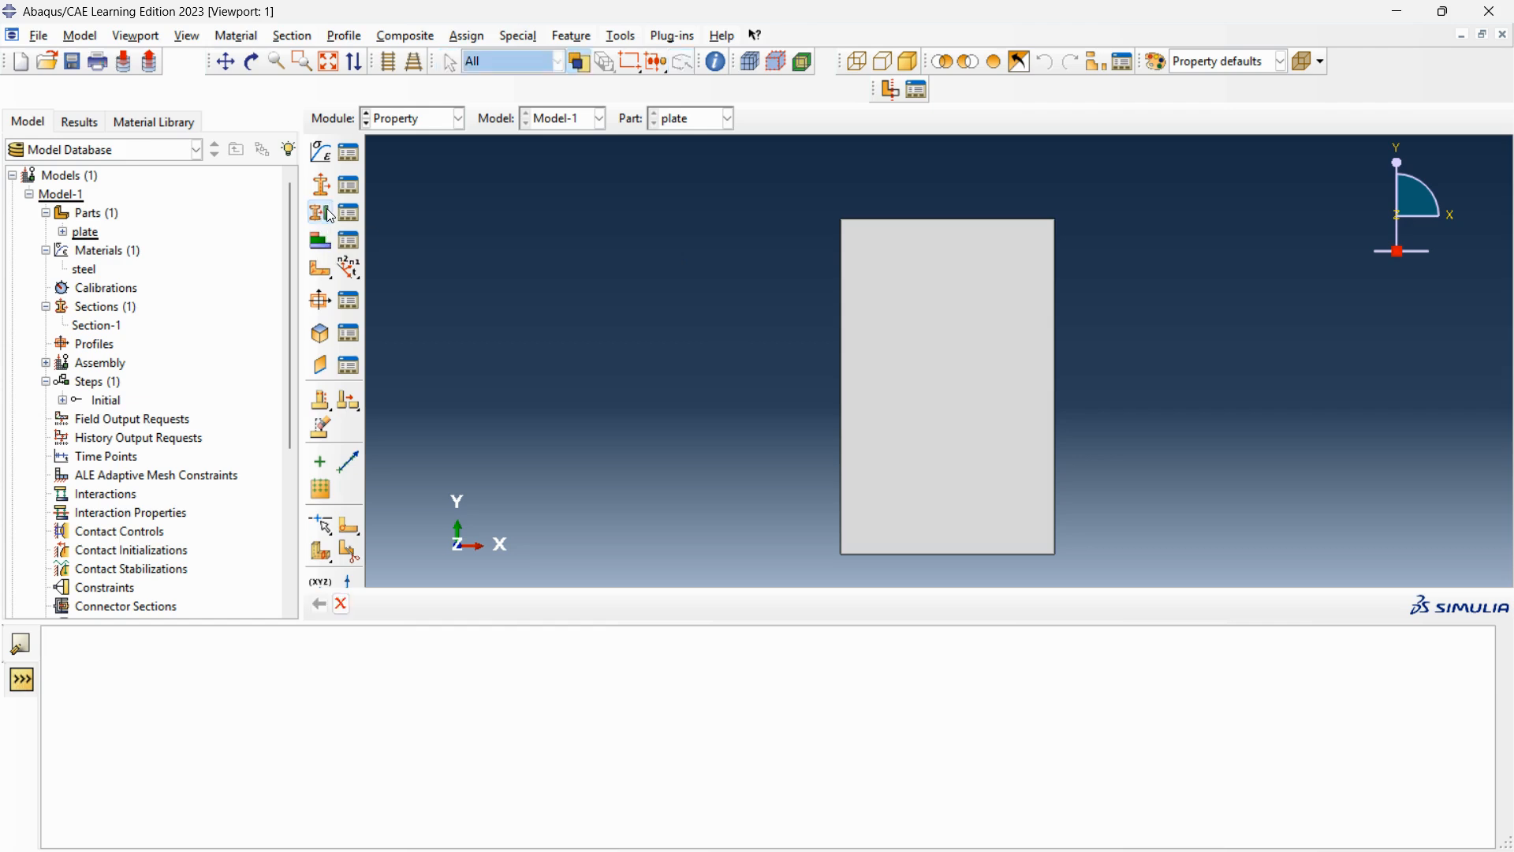
{"action": "left_click", "coordinate": [943, 296]}
{"action": "left_click", "coordinate": [773, 604]}
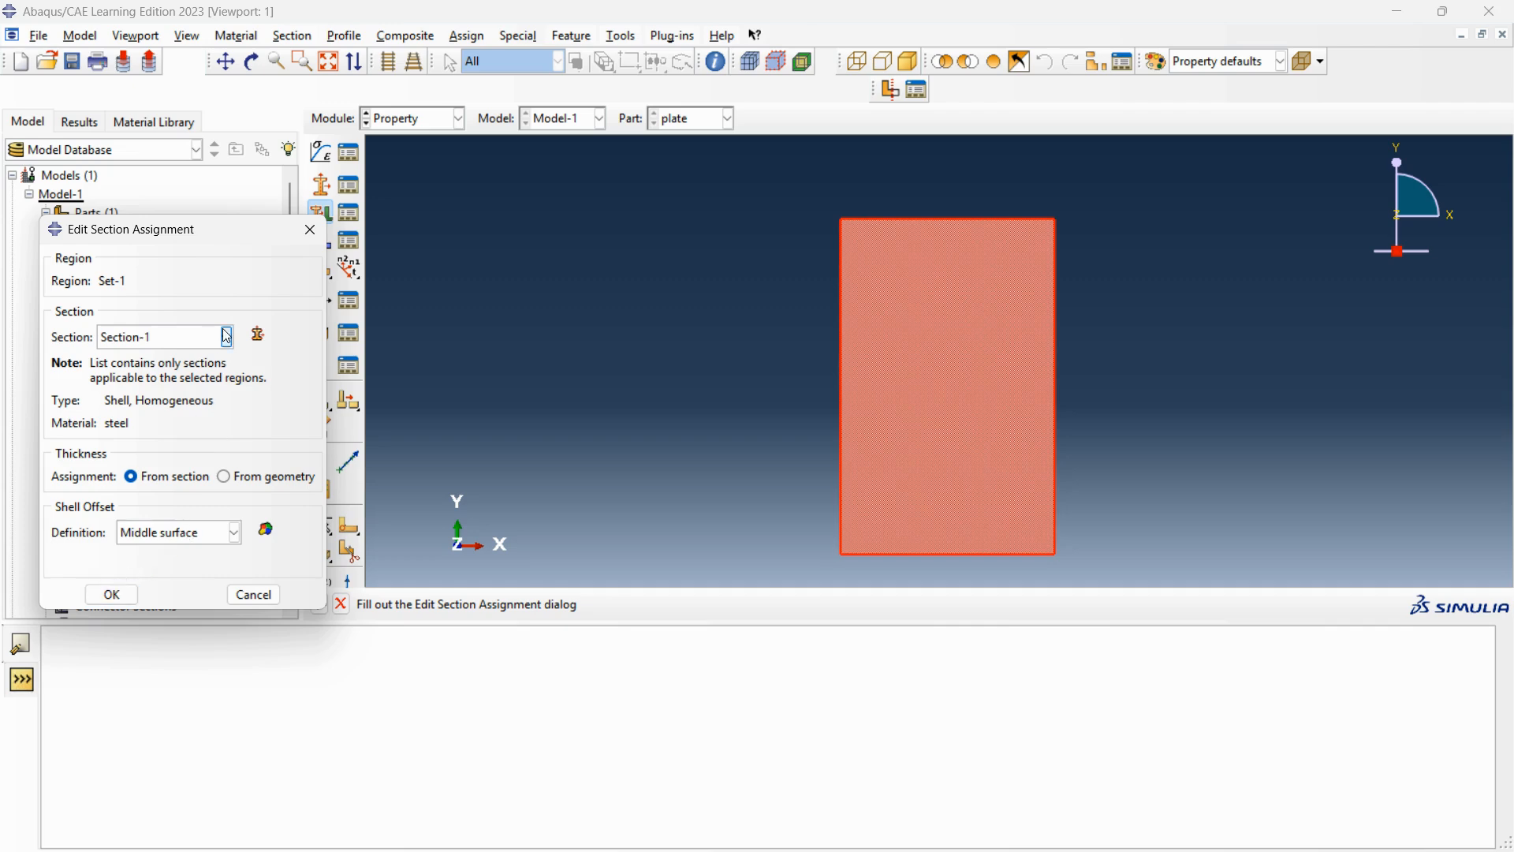
{"action": "left_click", "coordinate": [118, 601]}
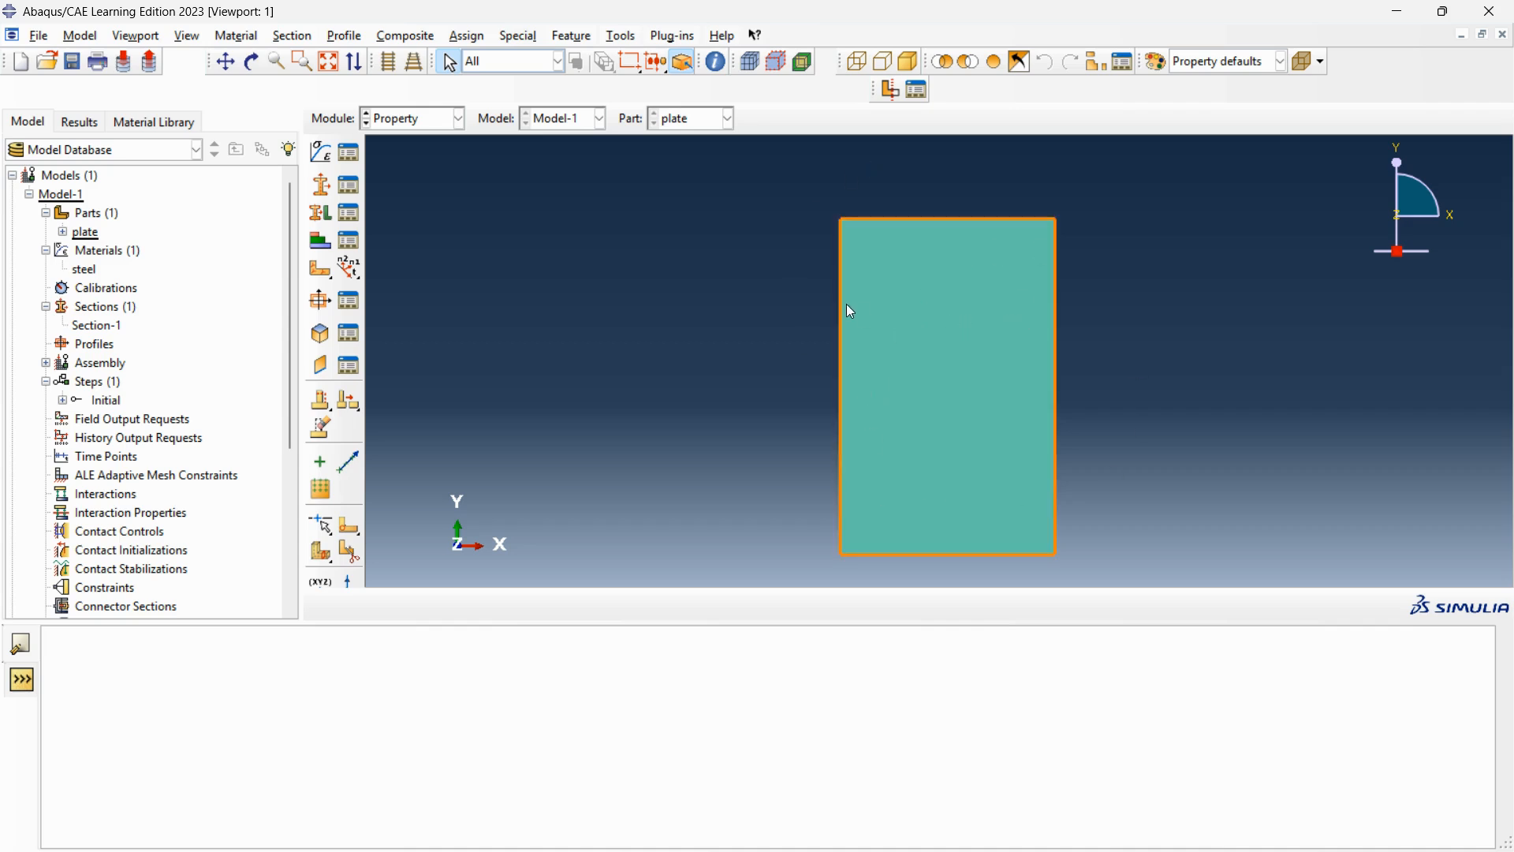
In the Assembly module, create a dependent instance of the plate part and expand the assembly's contents in the model tree.
{"action": "left_click", "coordinate": [437, 120]}
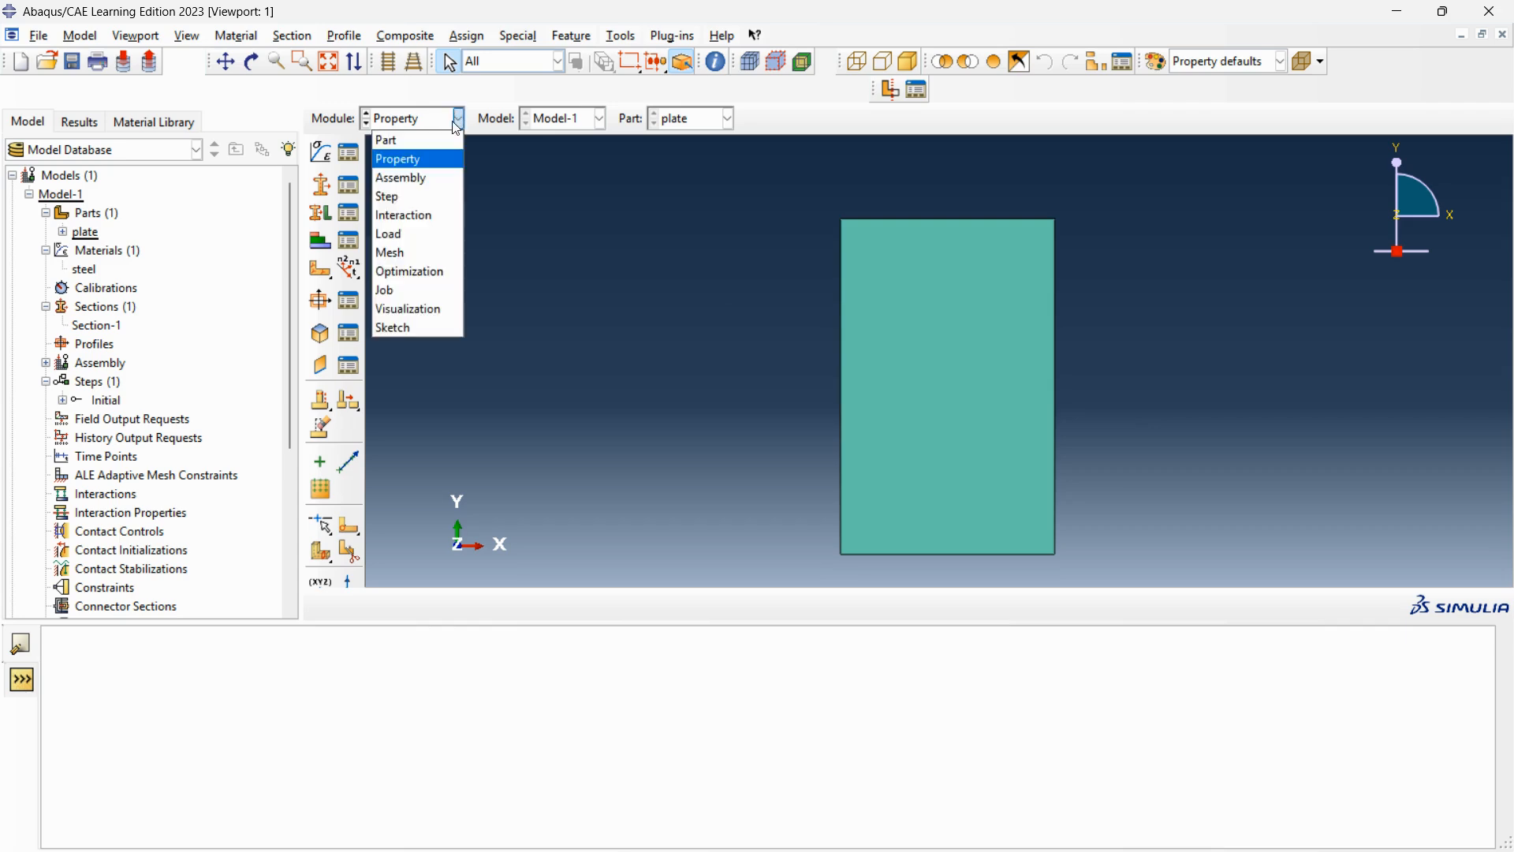
{"action": "left_click", "coordinate": [422, 175]}
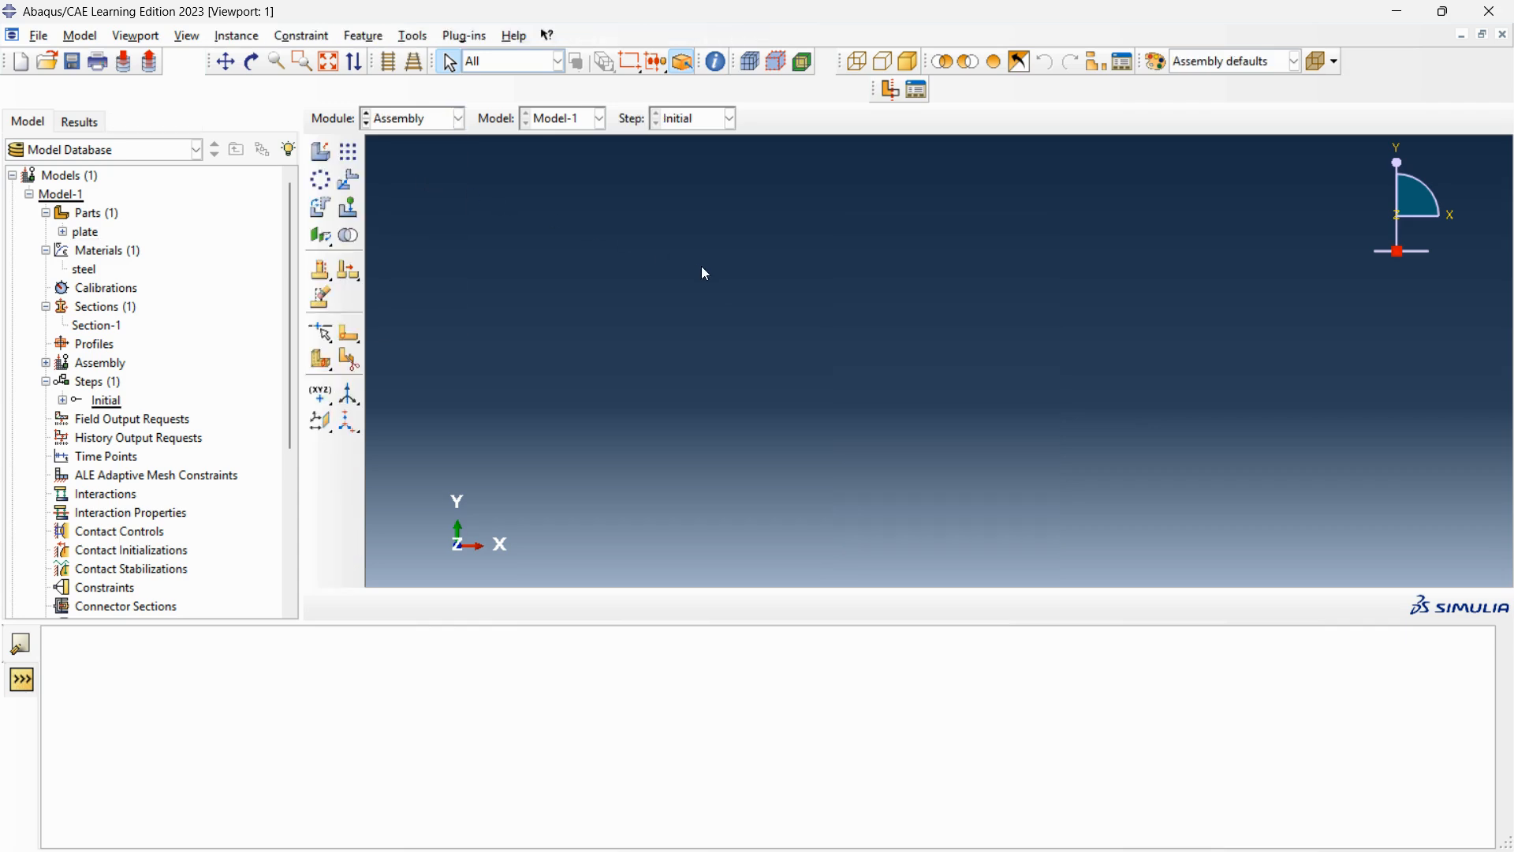
{"action": "left_click", "coordinate": [323, 158]}
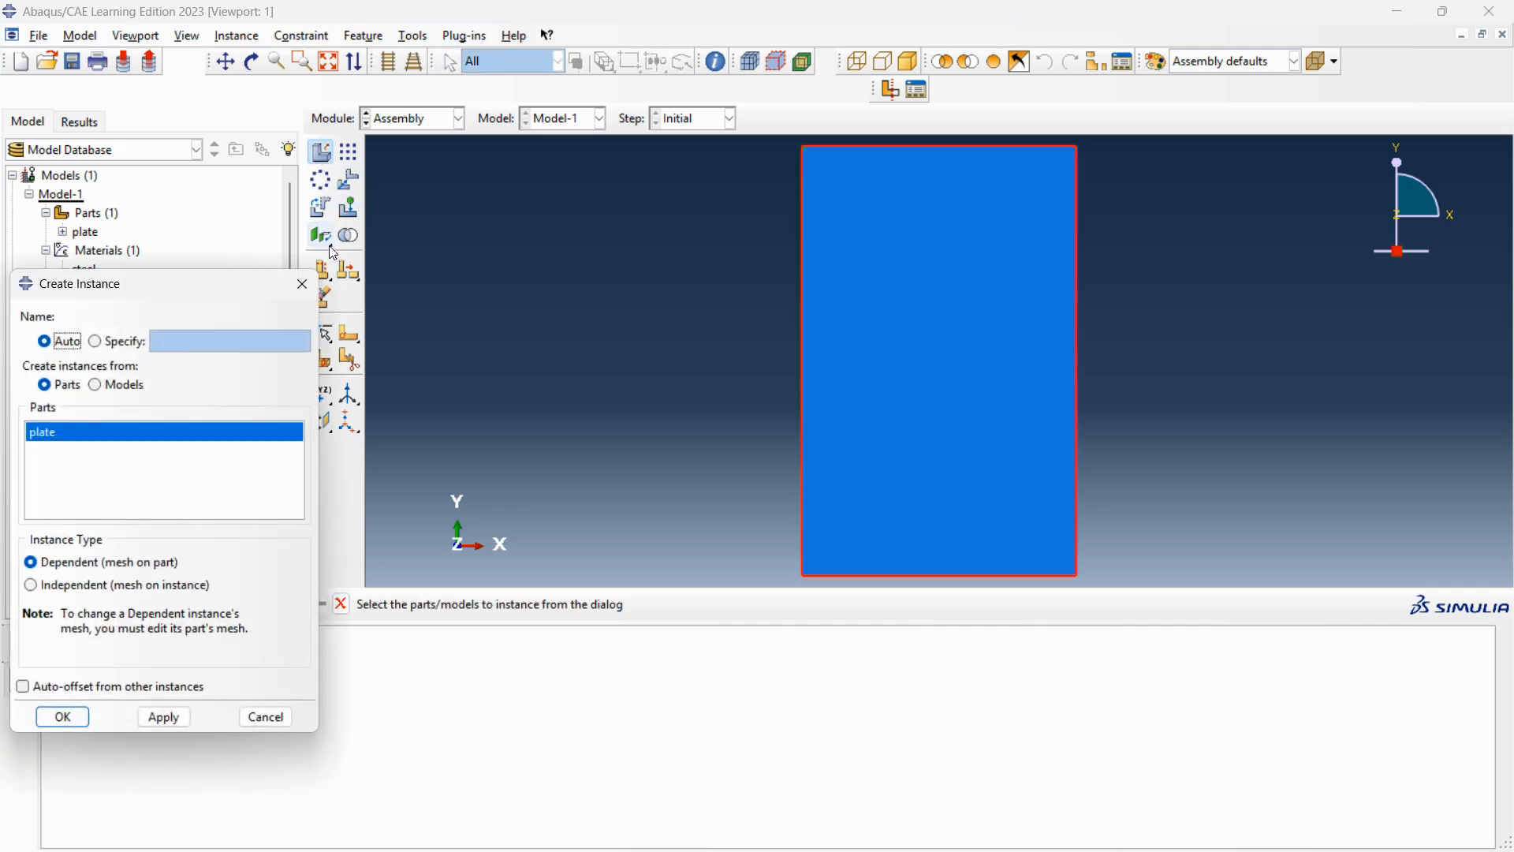
{"action": "left_click", "coordinate": [58, 719]}
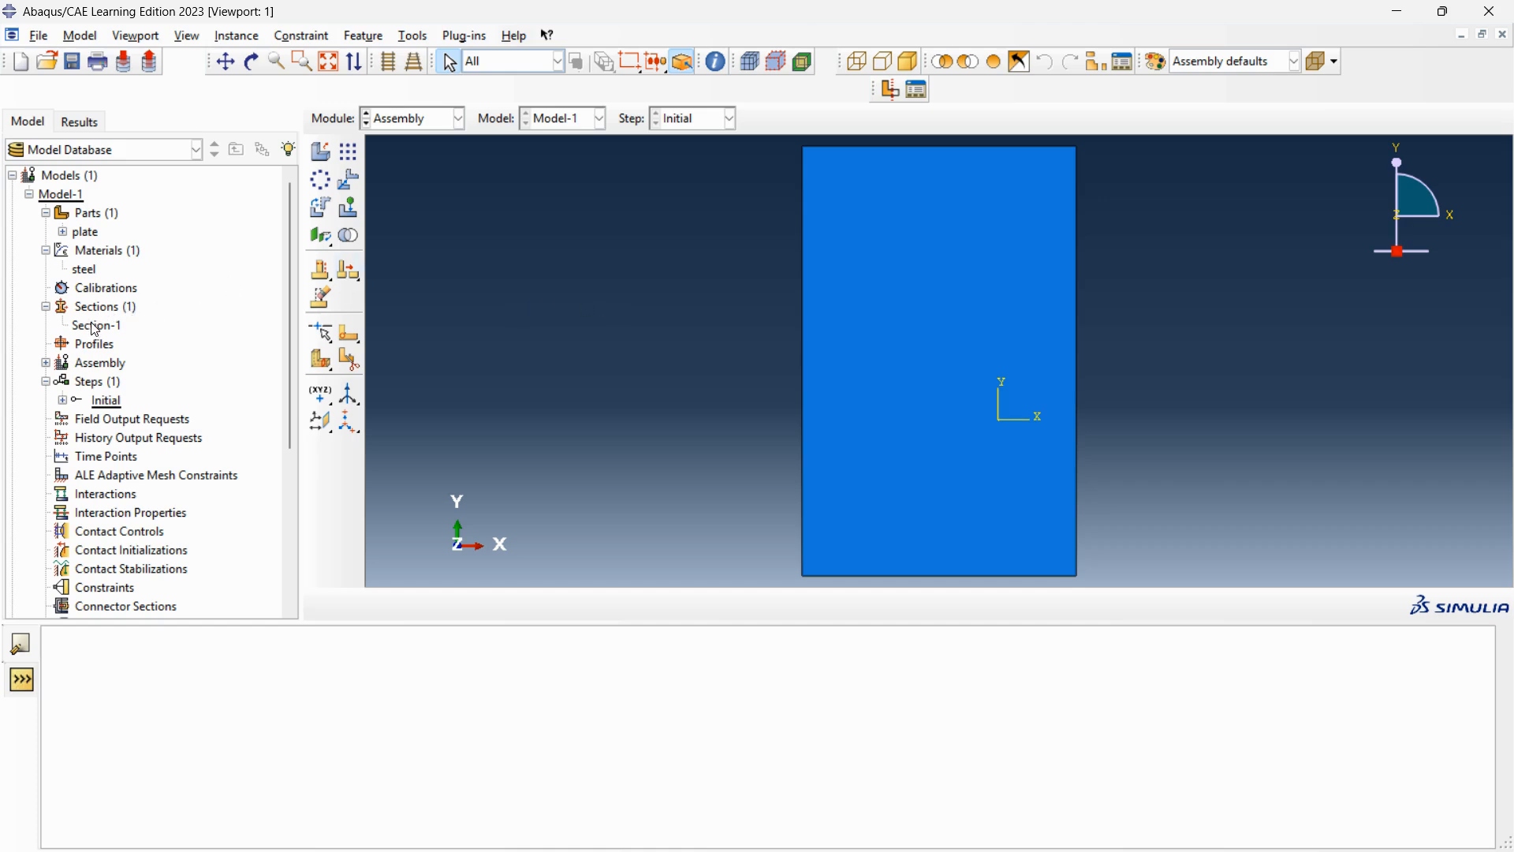
{"action": "left_click", "coordinate": [45, 363]}
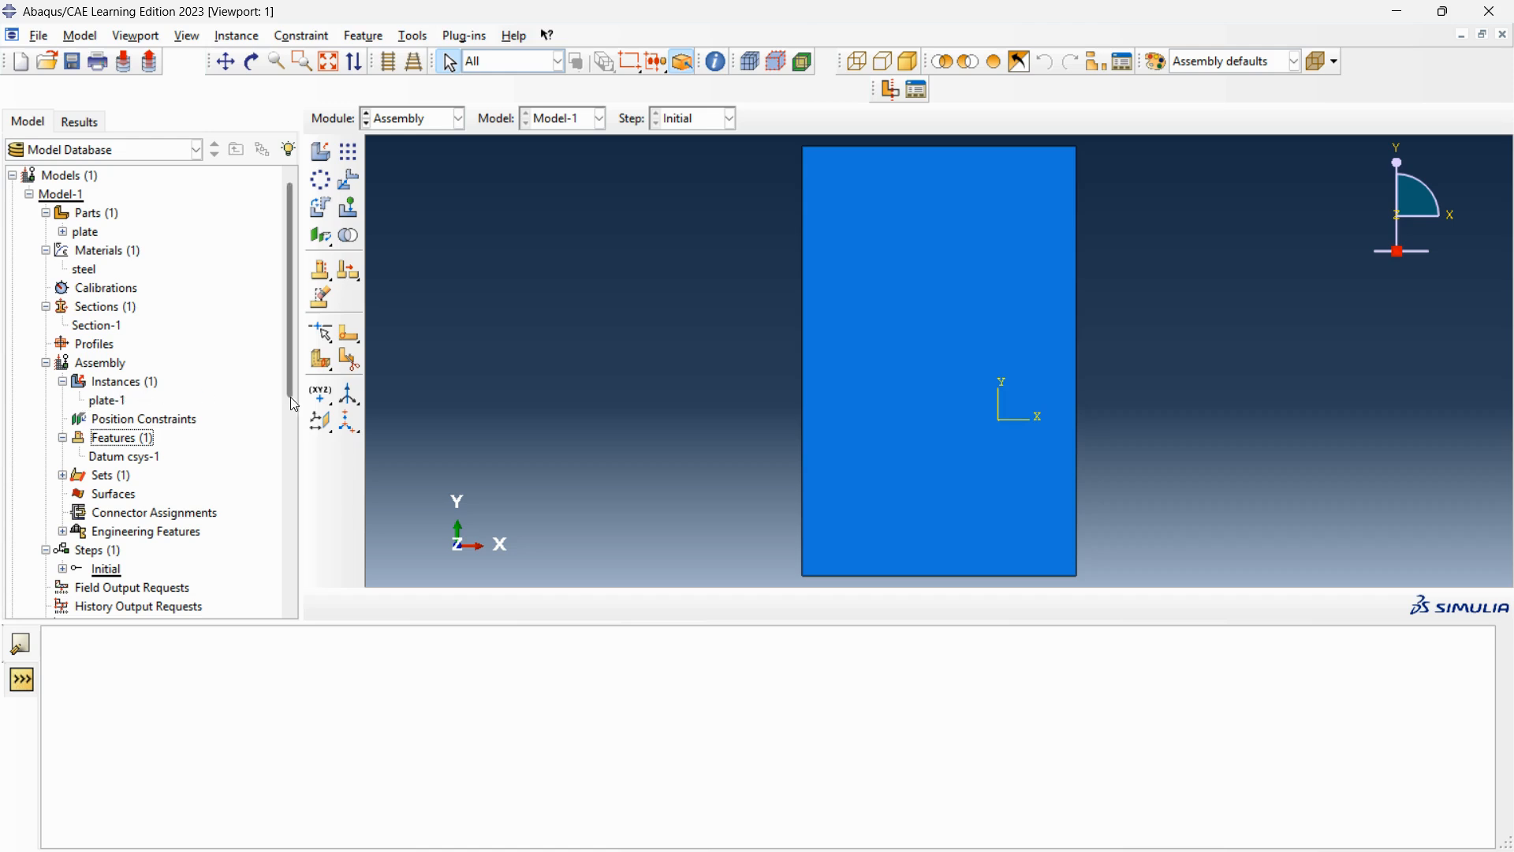
In the Step module, create Step-1 after Initial using the linear perturbation Buckle procedure.
{"action": "left_click", "coordinate": [458, 118]}
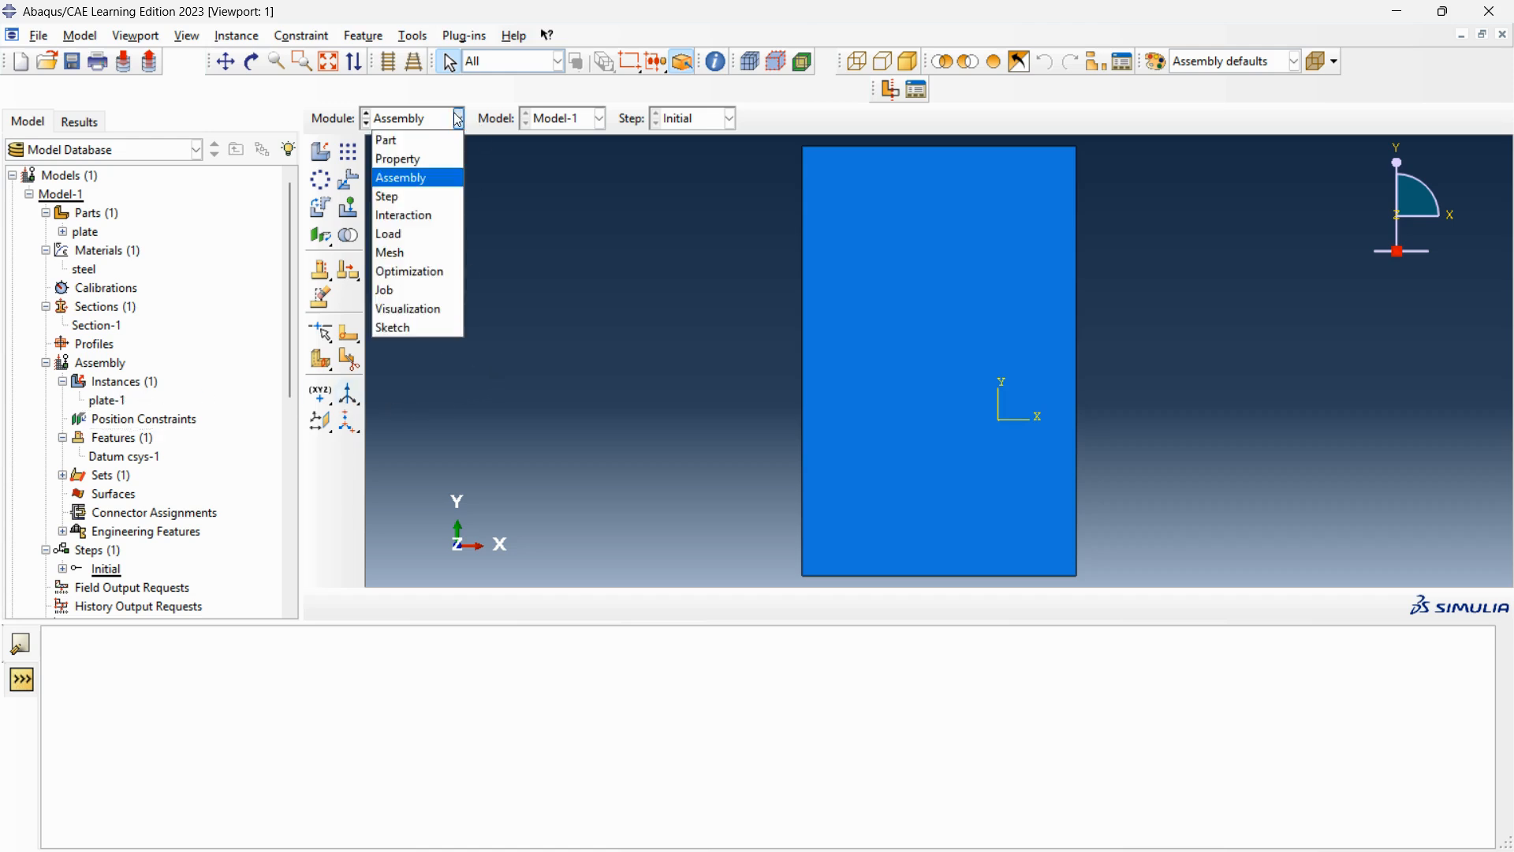
{"action": "left_click", "coordinate": [420, 197]}
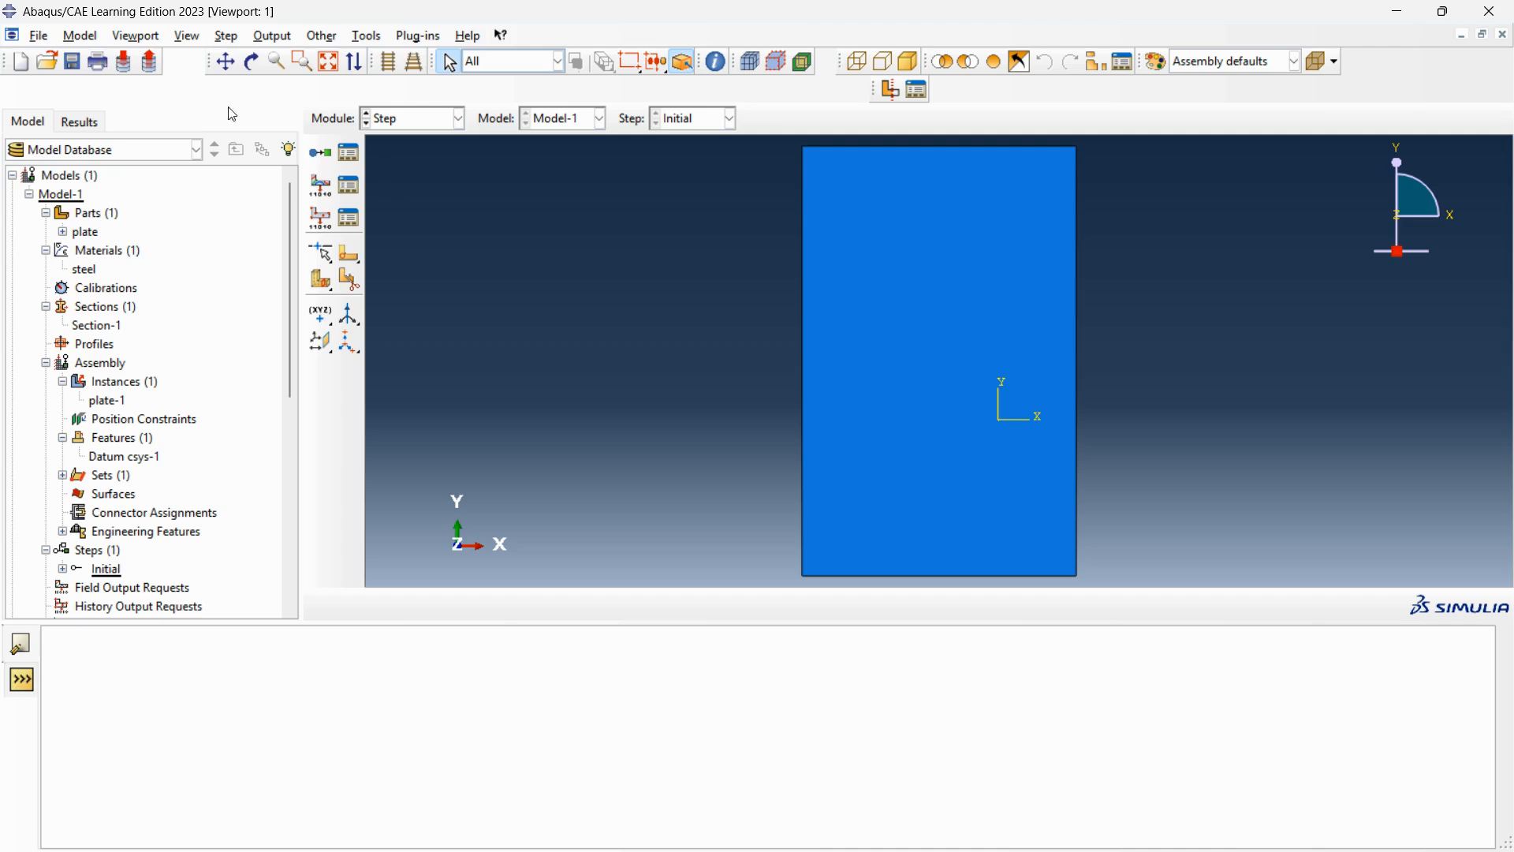
{"action": "left_click", "coordinate": [320, 154]}
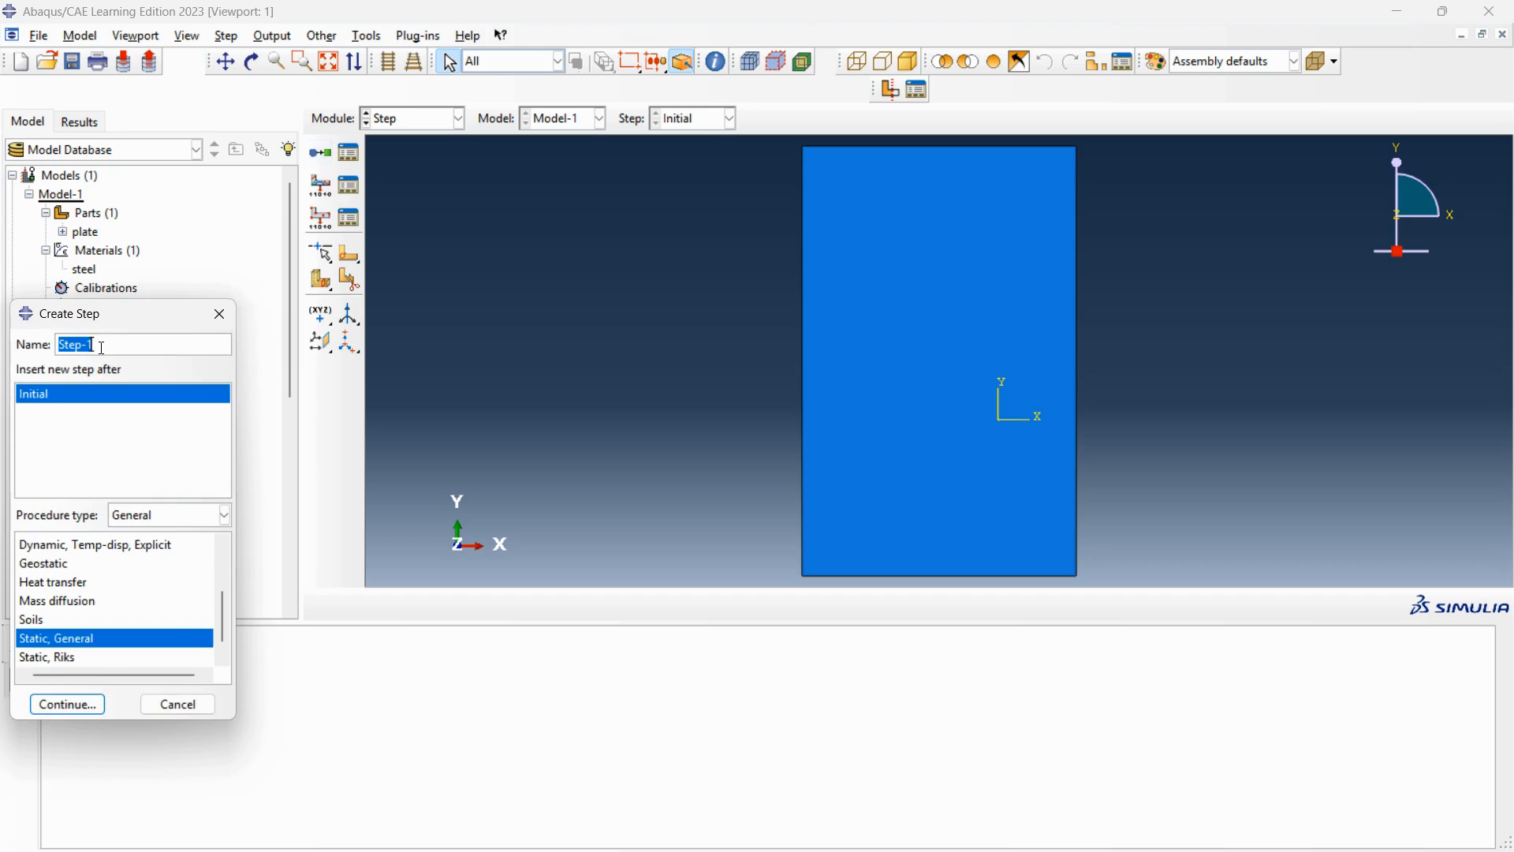
{"action": "left_click", "coordinate": [185, 516]}
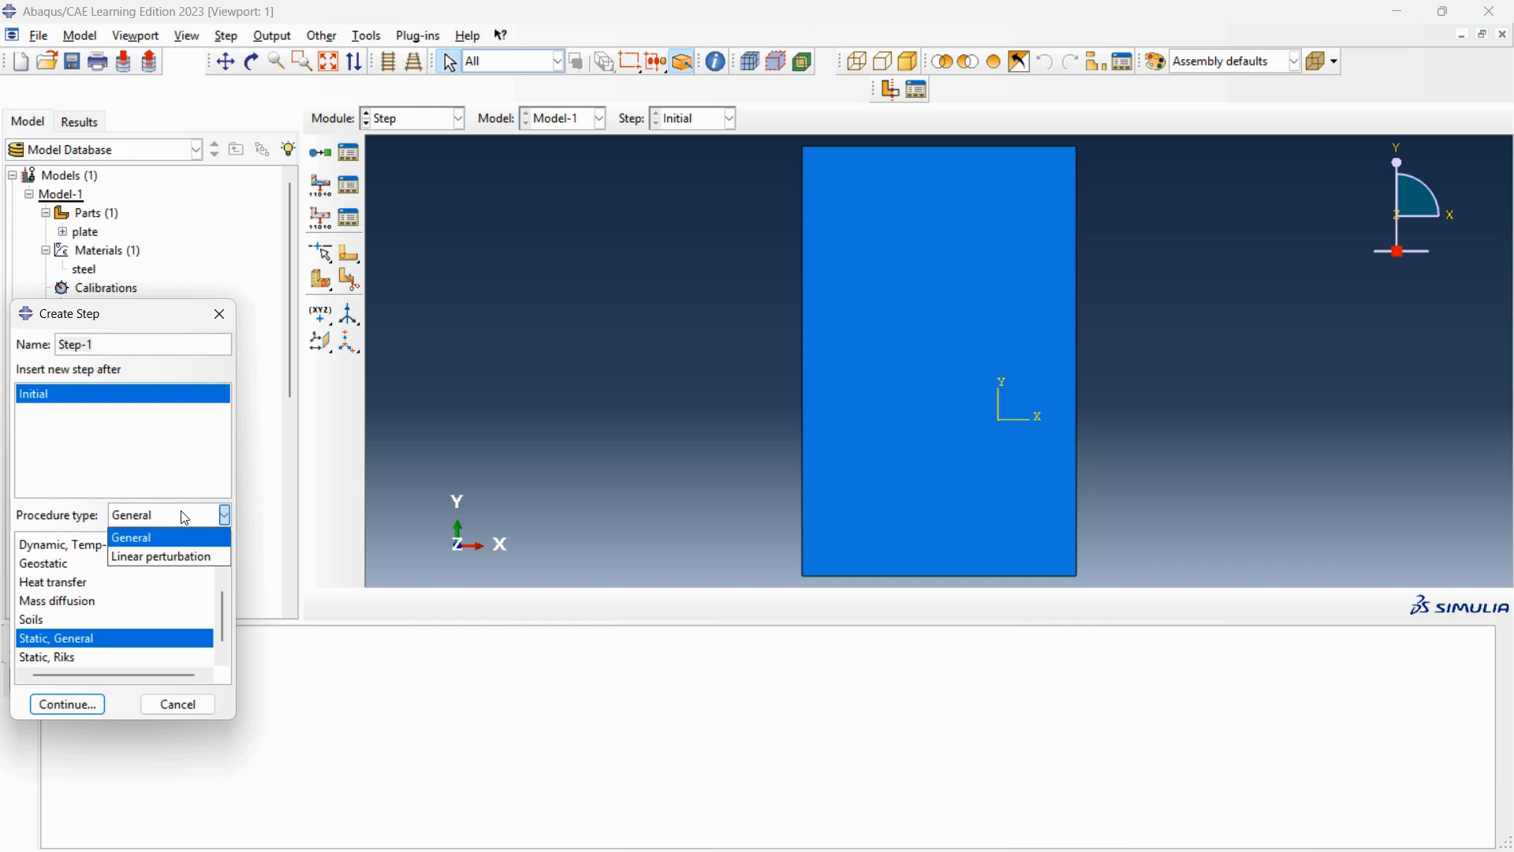
{"action": "left_click", "coordinate": [172, 450]}
{"action": "scroll", "coordinate": [104, 599], "scroll_direction": "up", "scroll_amount": 2}
{"action": "scroll", "coordinate": [103, 602], "scroll_direction": "up", "scroll_amount": 2}
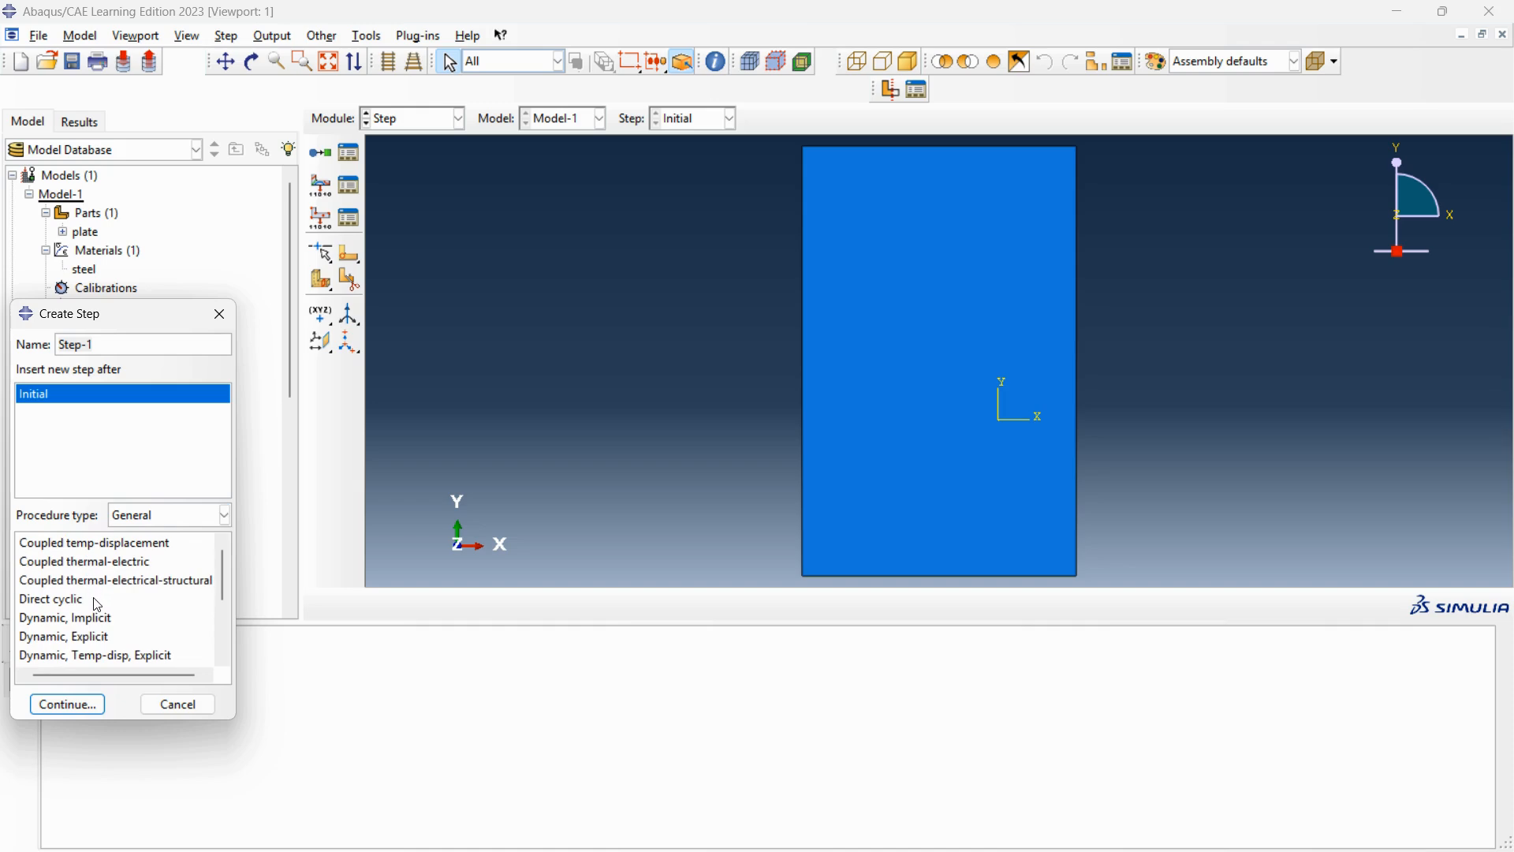
{"action": "scroll", "coordinate": [96, 601], "scroll_direction": "down", "scroll_amount": 1}
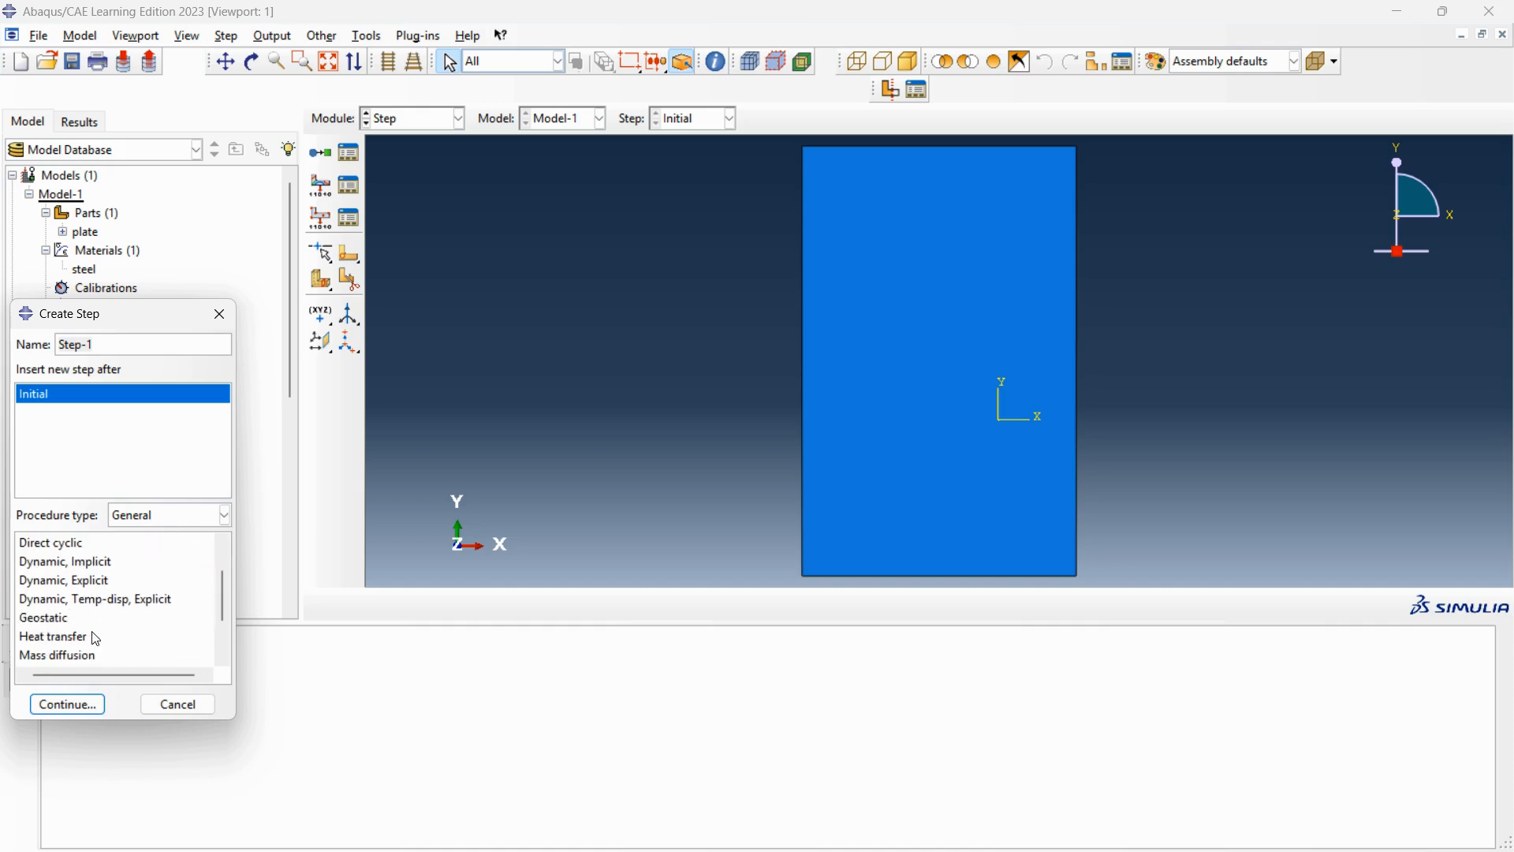
{"action": "scroll", "coordinate": [93, 632], "scroll_direction": "down", "scroll_amount": 1}
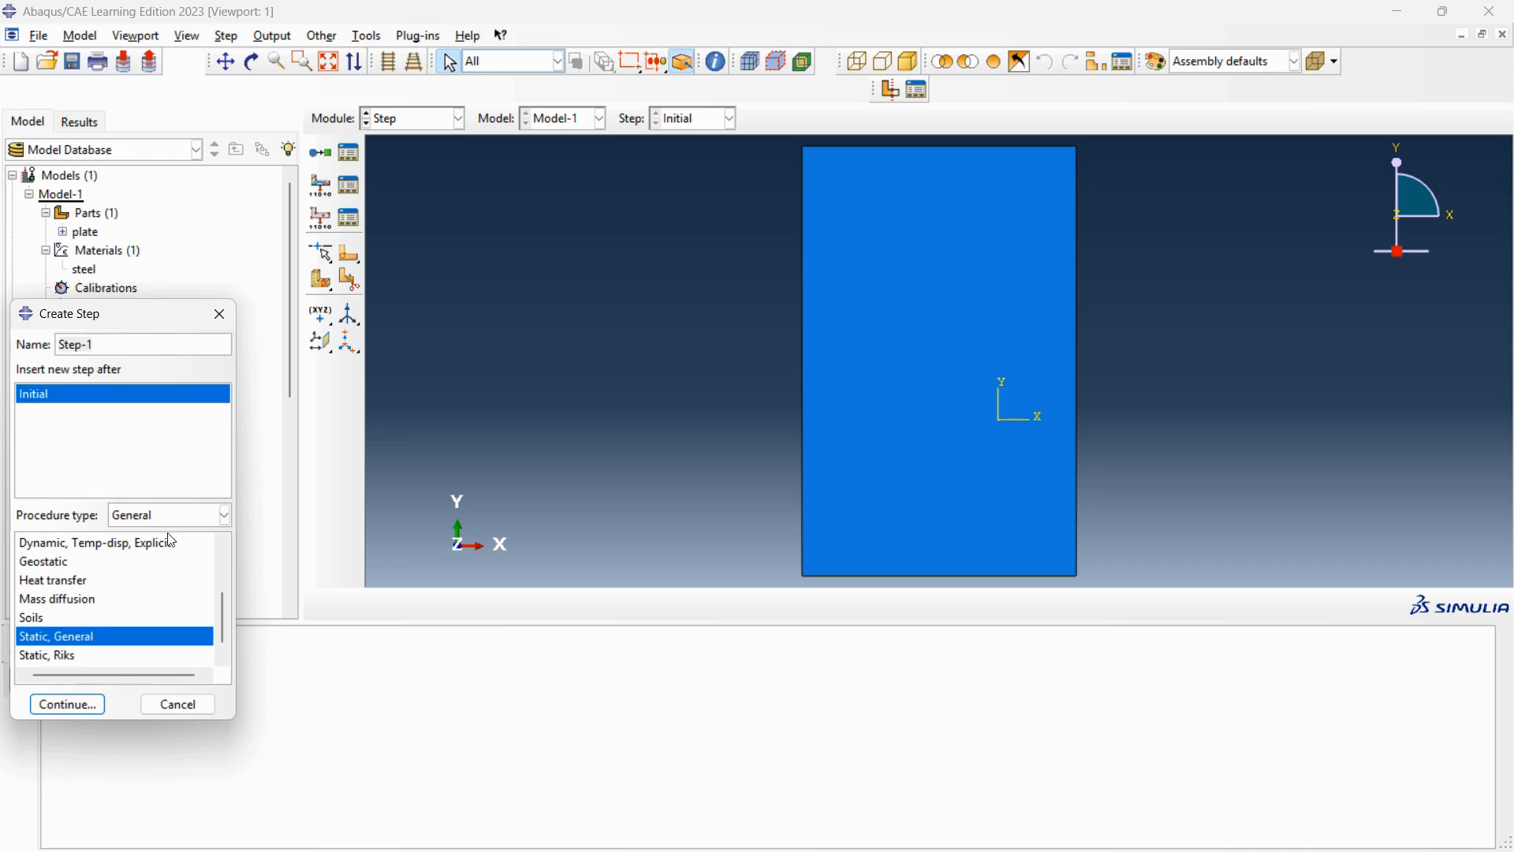
{"action": "left_click", "coordinate": [212, 521]}
{"action": "left_click", "coordinate": [181, 556]}
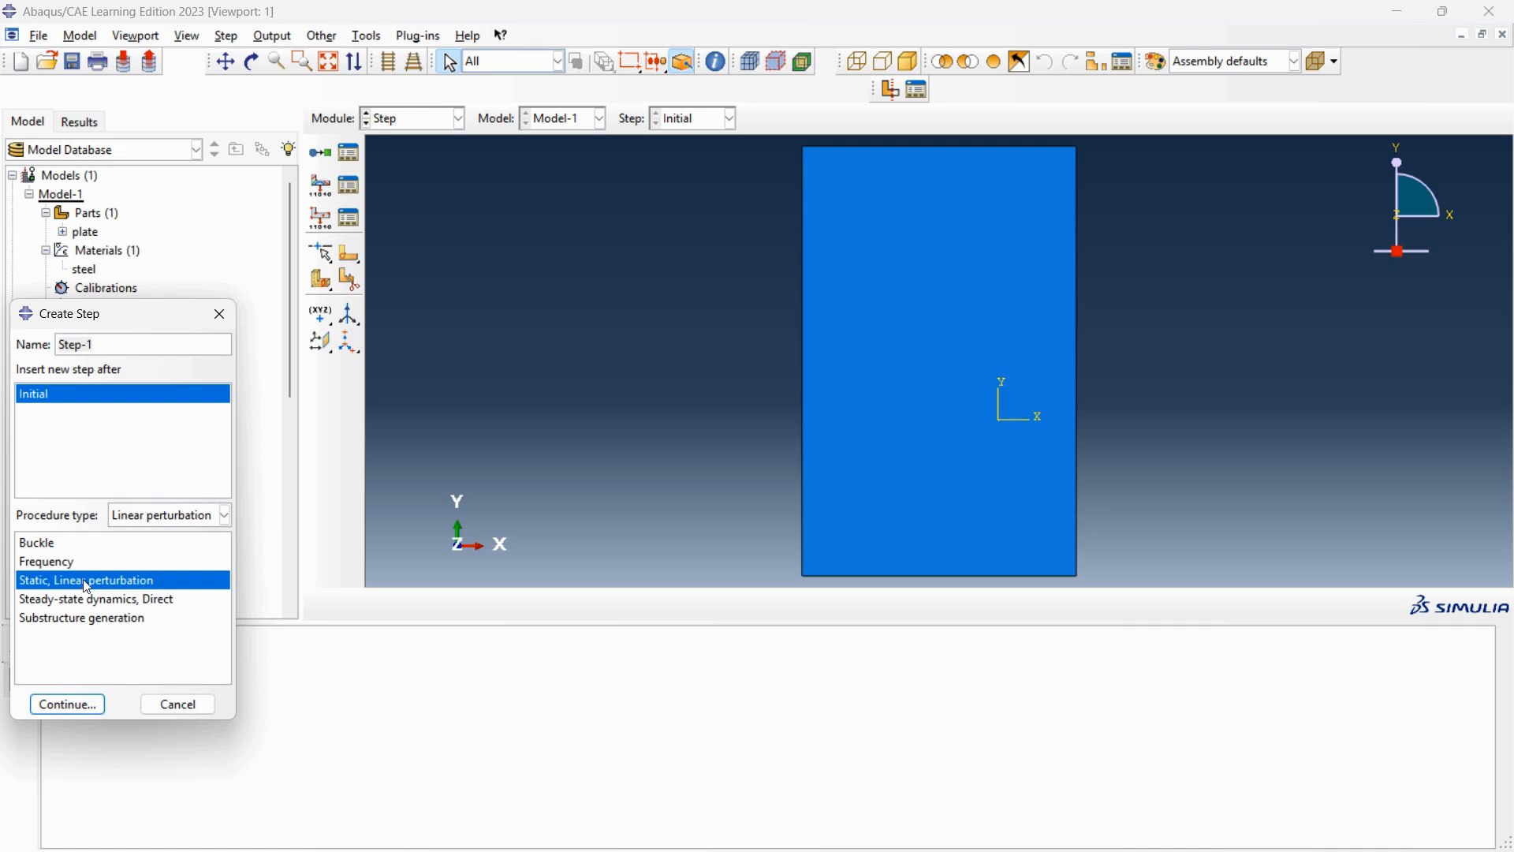
{"action": "left_click", "coordinate": [56, 544]}
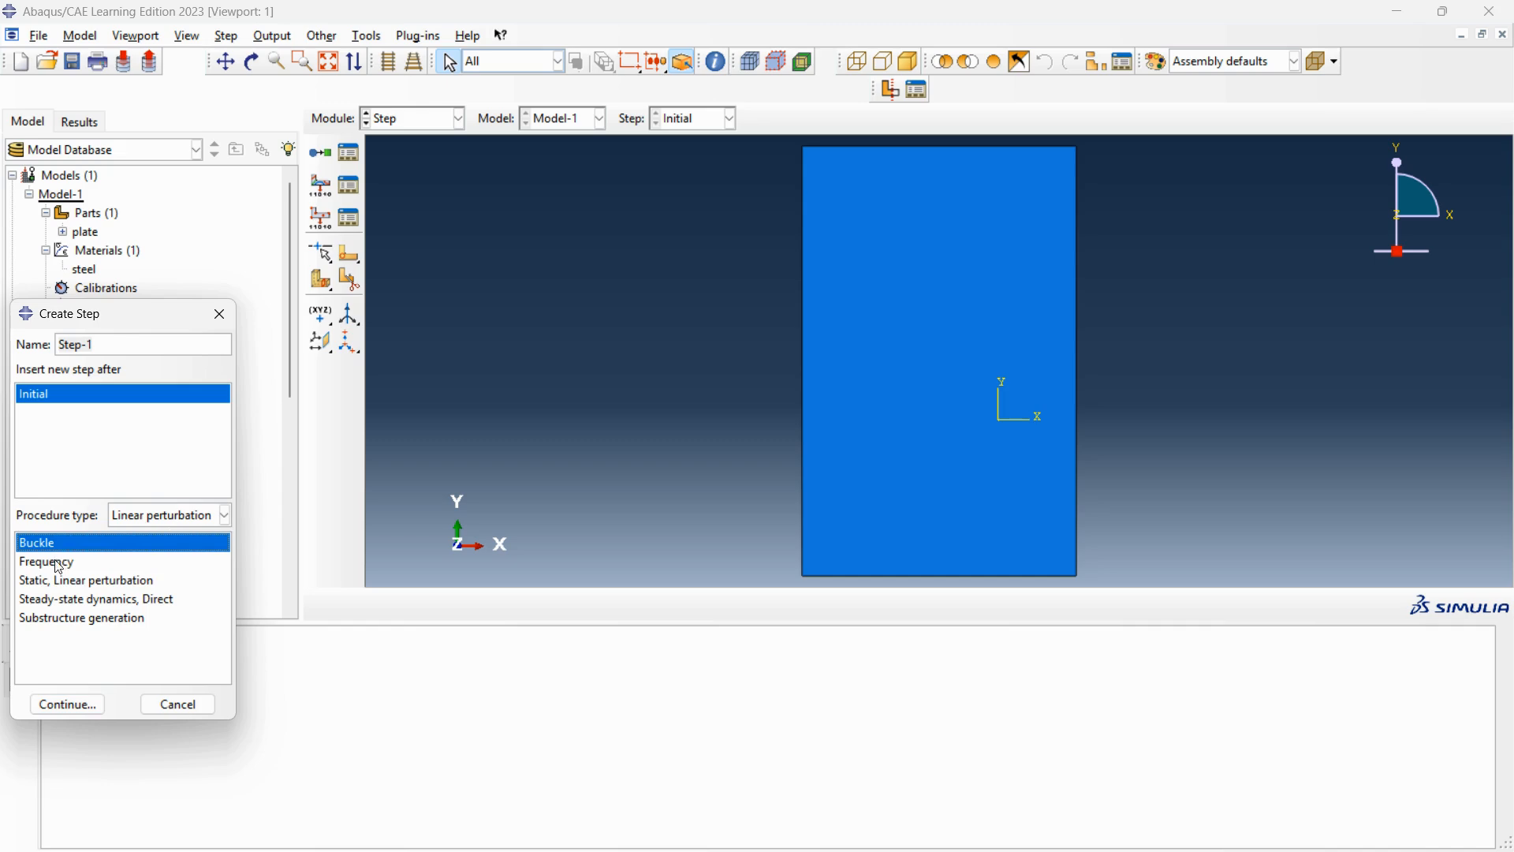
{"action": "left_click", "coordinate": [66, 705]}
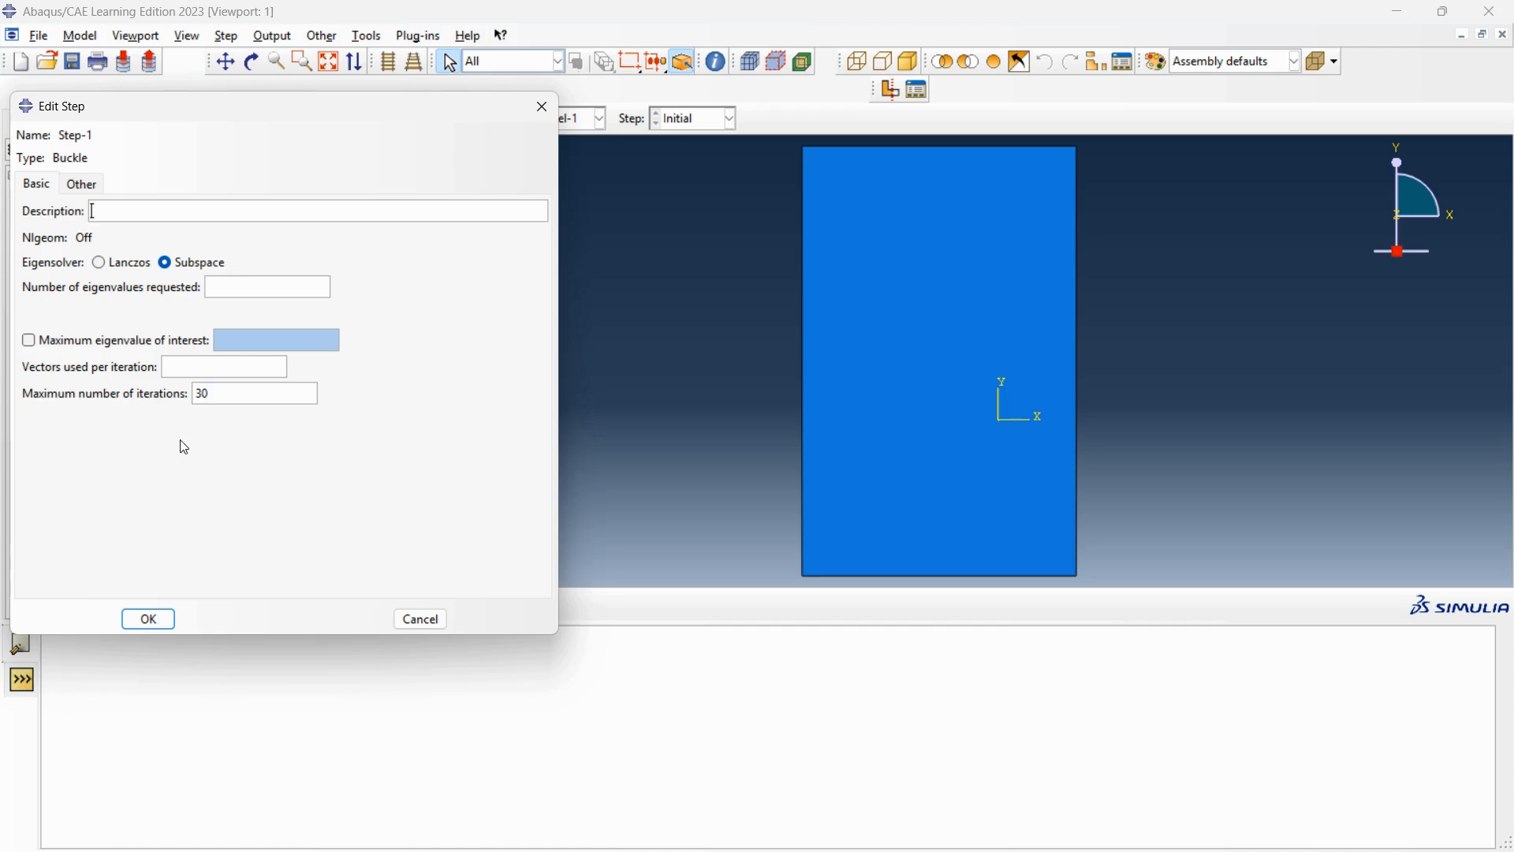
Configure the Buckle step with 5 requested eigenvalues, 10 vectors per iteration and a maximum of 300 iterations, keeping the Subspace eigensolver.
{"action": "left_click", "coordinate": [229, 397]}
{"action": "type", "text": "0"}
{"action": "left_click", "coordinate": [196, 372]}
{"action": "type", "text": "10"}
{"action": "left_click", "coordinate": [238, 287]}
{"action": "type", "text": "5"}
{"action": "left_click", "coordinate": [83, 184]}
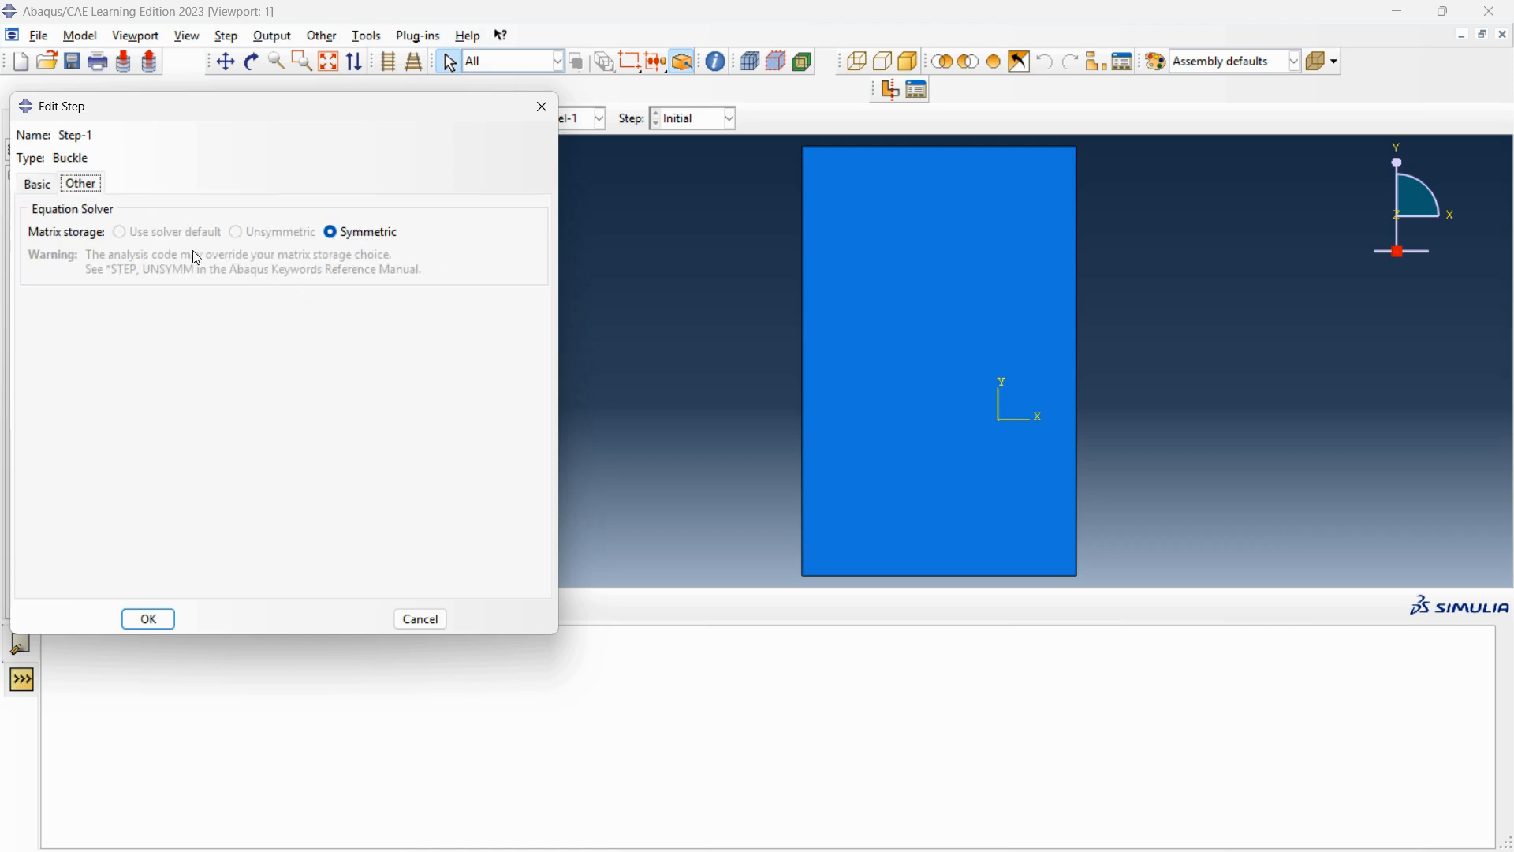
{"action": "left_click", "coordinate": [48, 182]}
{"action": "left_click", "coordinate": [149, 619]}
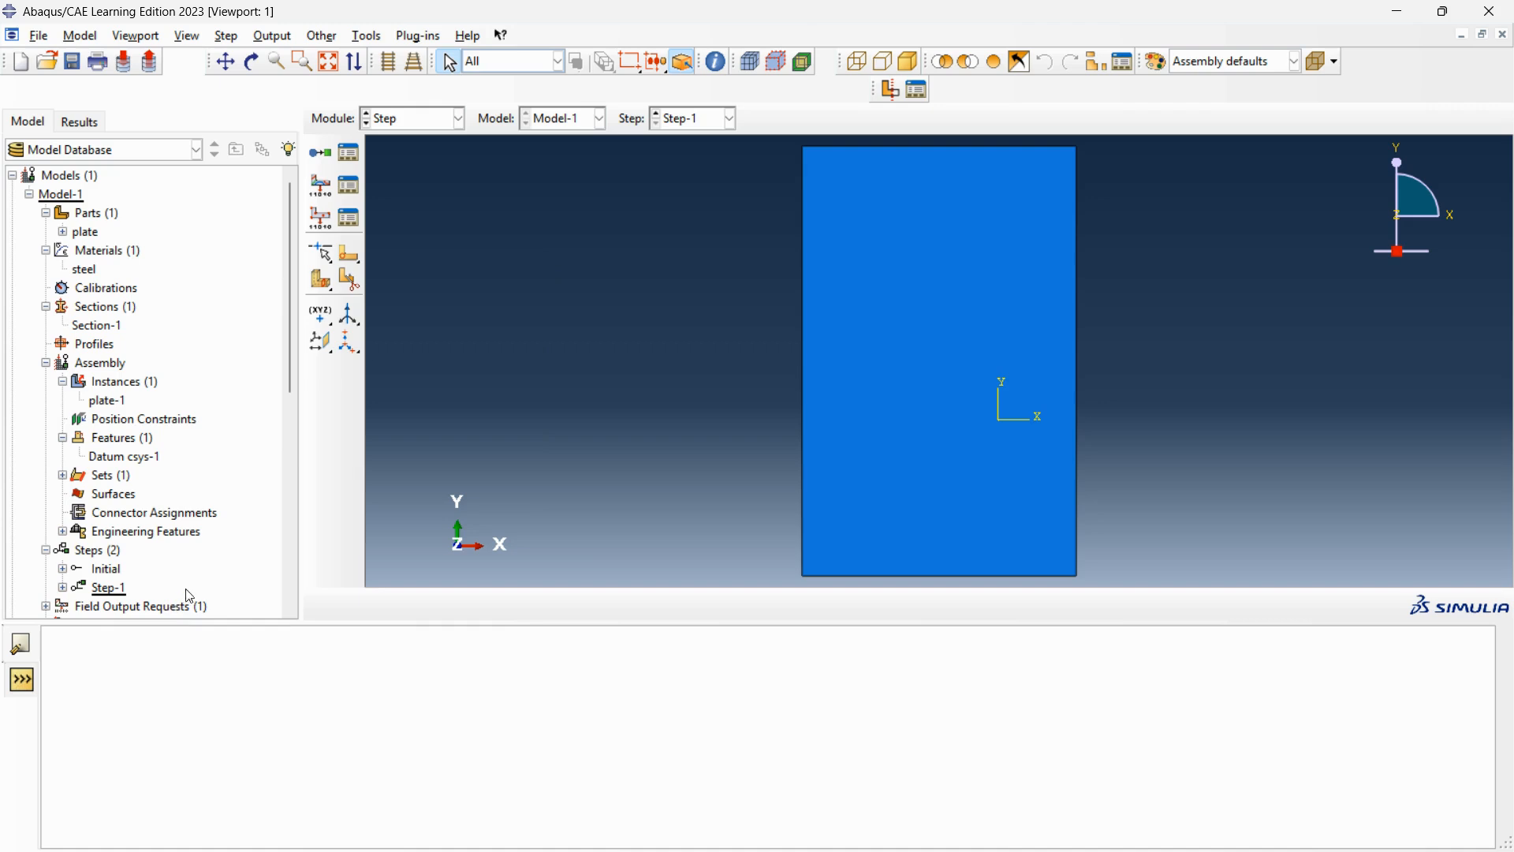
In the Load module, start a mechanical Symmetry/Antisymmetry/Encastre boundary condition named Fixed support in Step-1.
{"action": "left_click", "coordinate": [464, 118]}
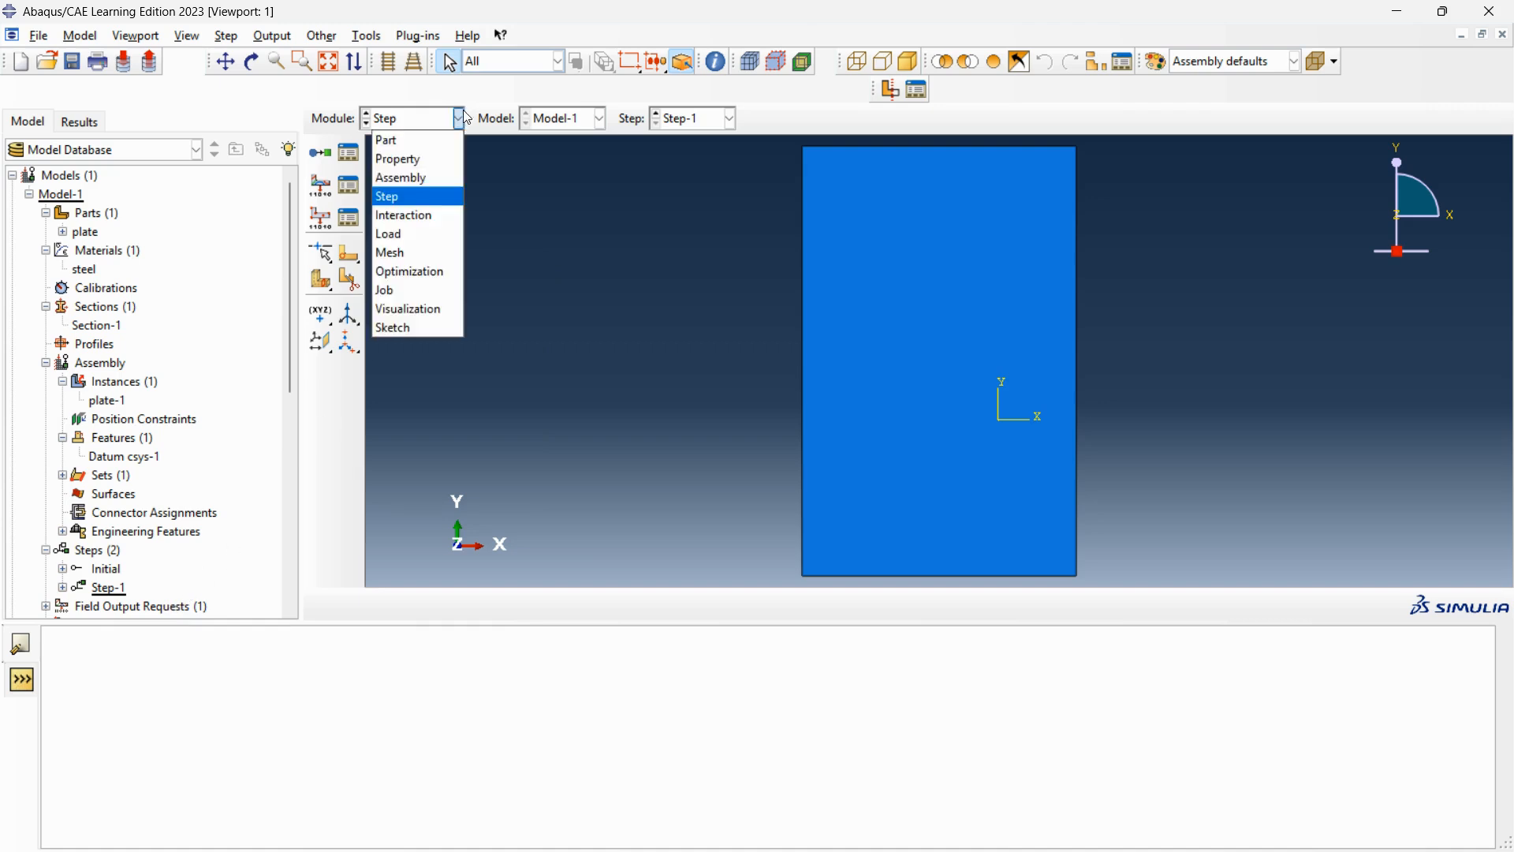
{"action": "left_click", "coordinate": [402, 215]}
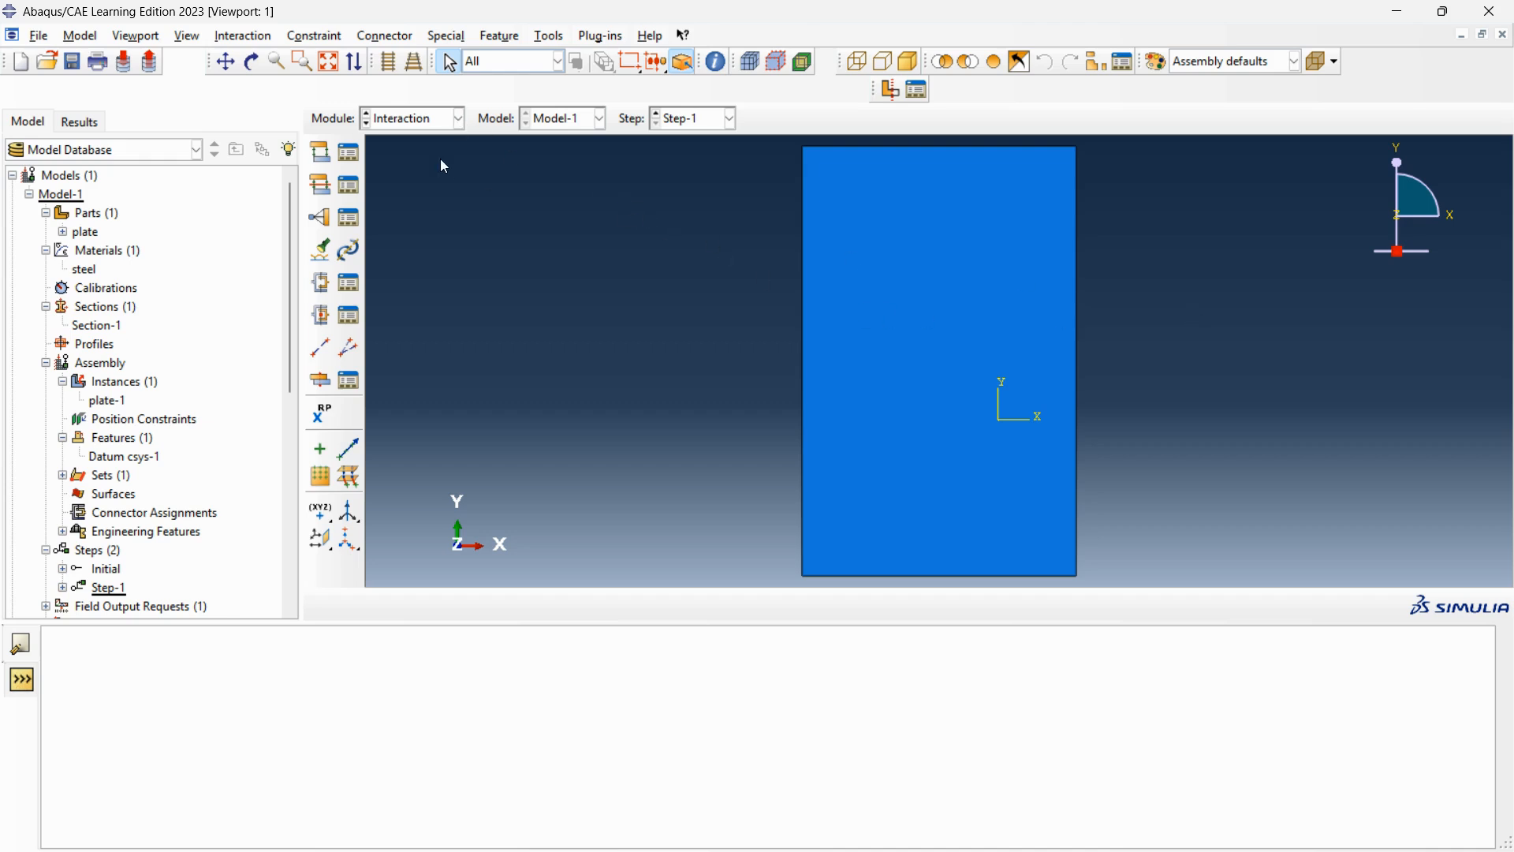
{"action": "left_click", "coordinate": [458, 119]}
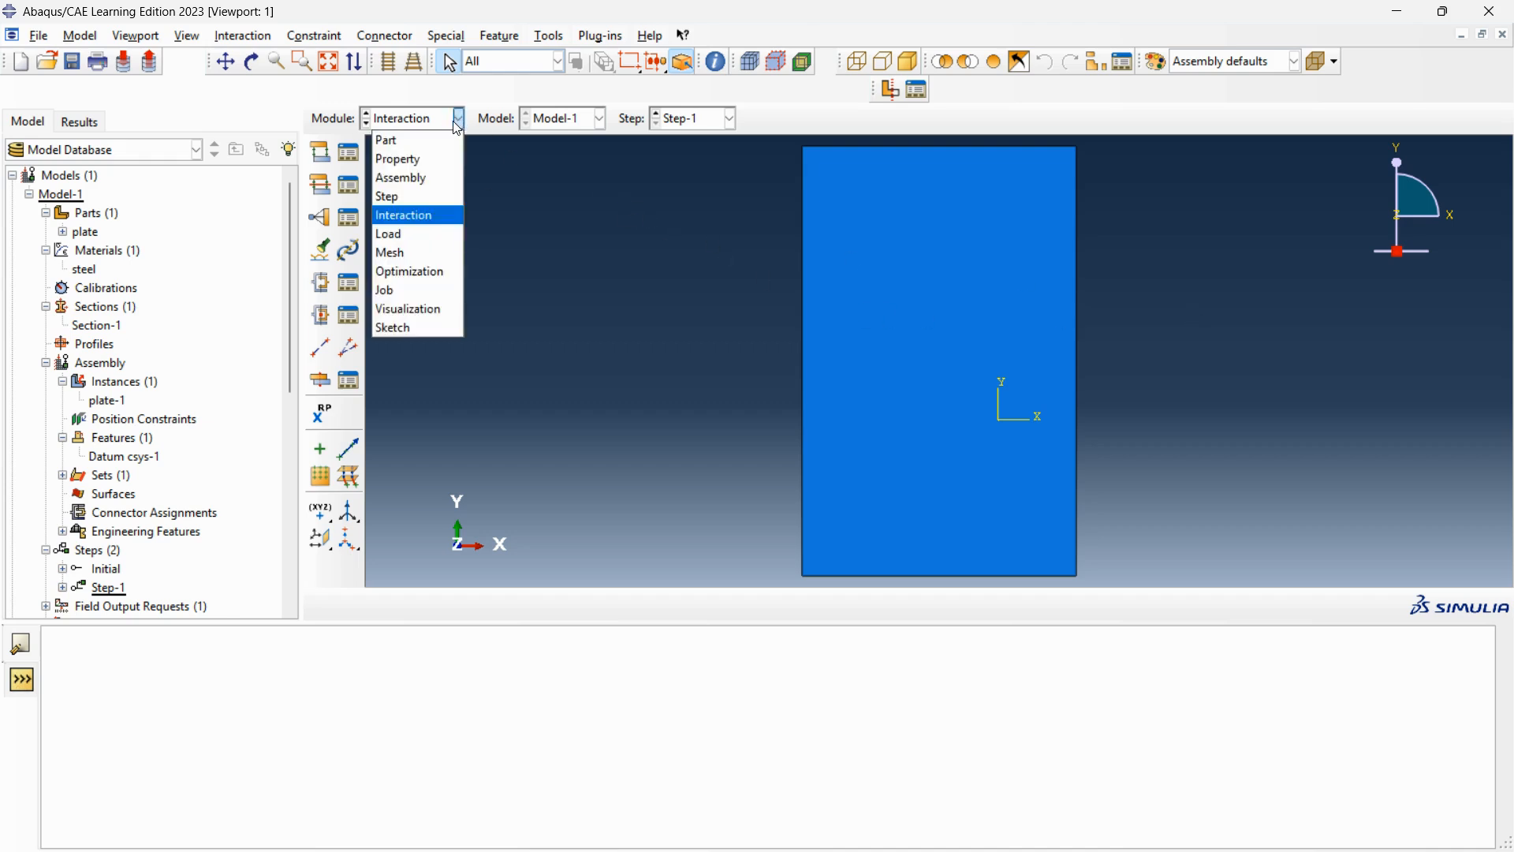
{"action": "left_click", "coordinate": [410, 234]}
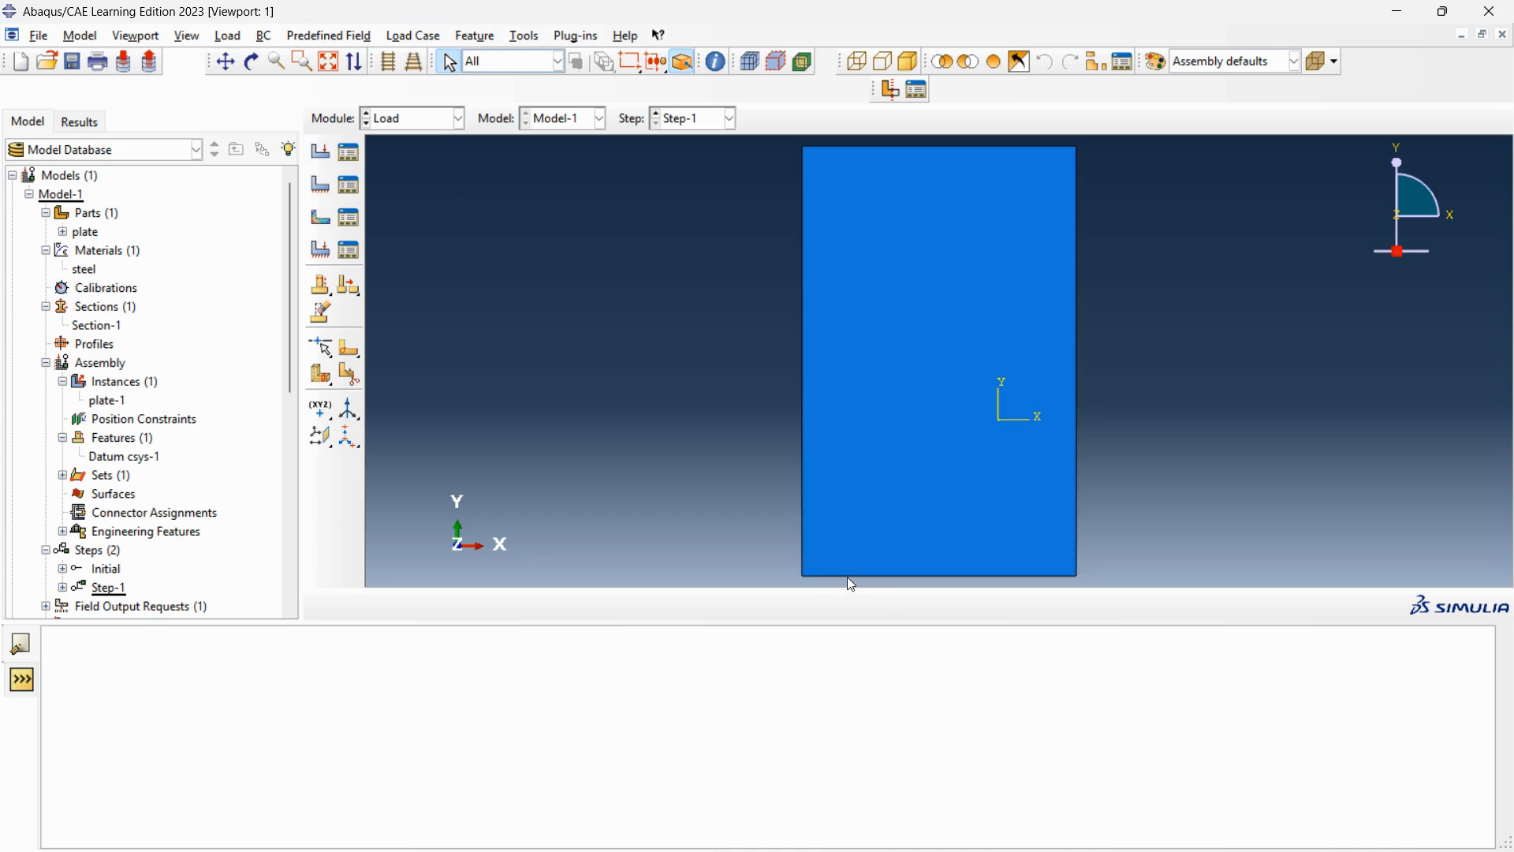
{"action": "scroll", "coordinate": [882, 494], "scroll_direction": "up", "scroll_amount": 1}
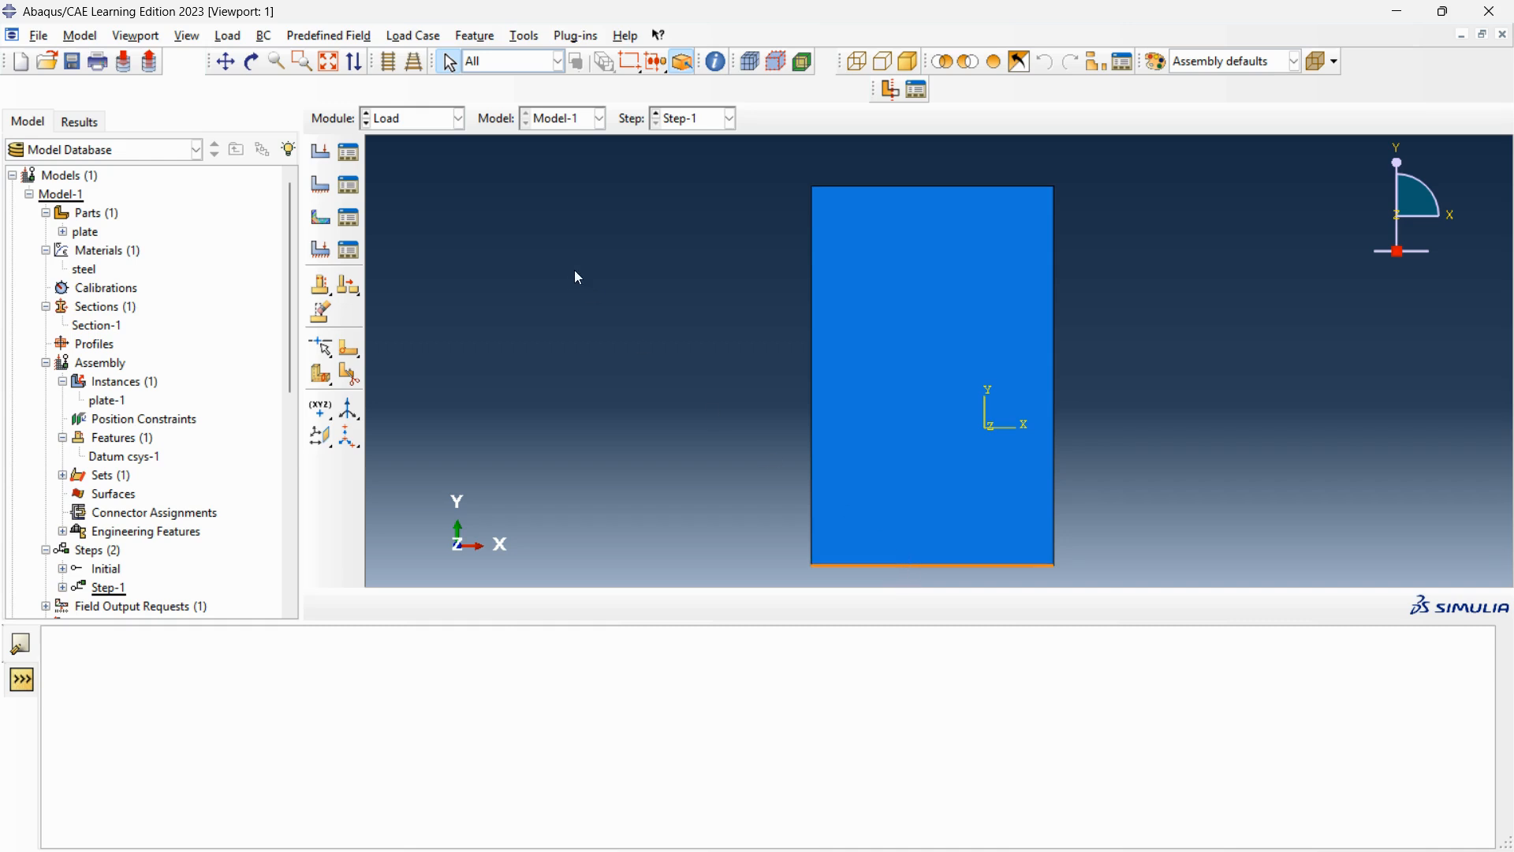
{"action": "left_click", "coordinate": [330, 189]}
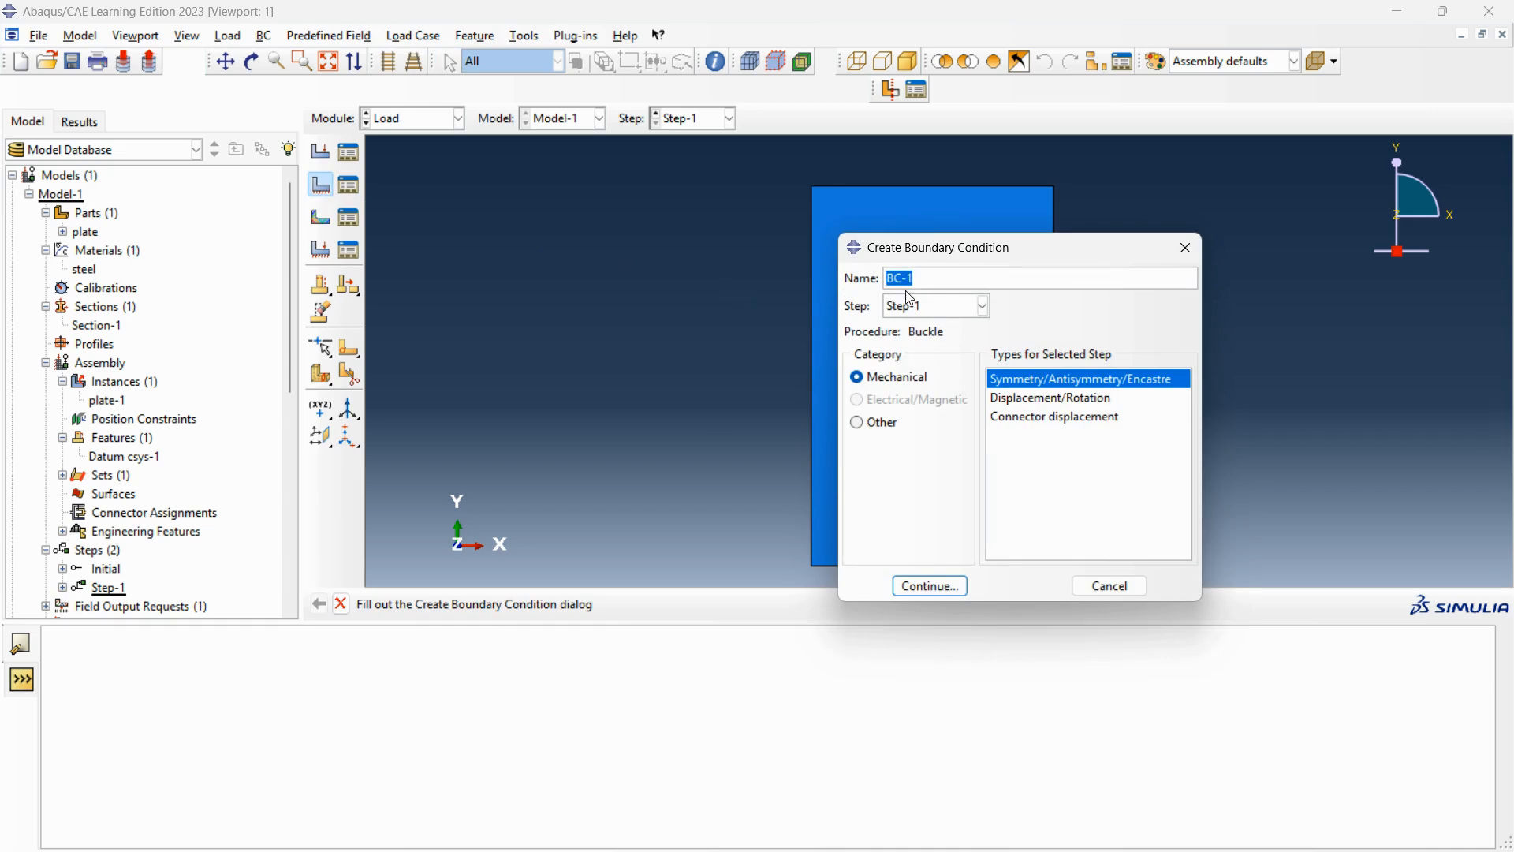
{"action": "type", "text": "Fixed support"}
{"action": "left_click", "coordinate": [951, 588]}
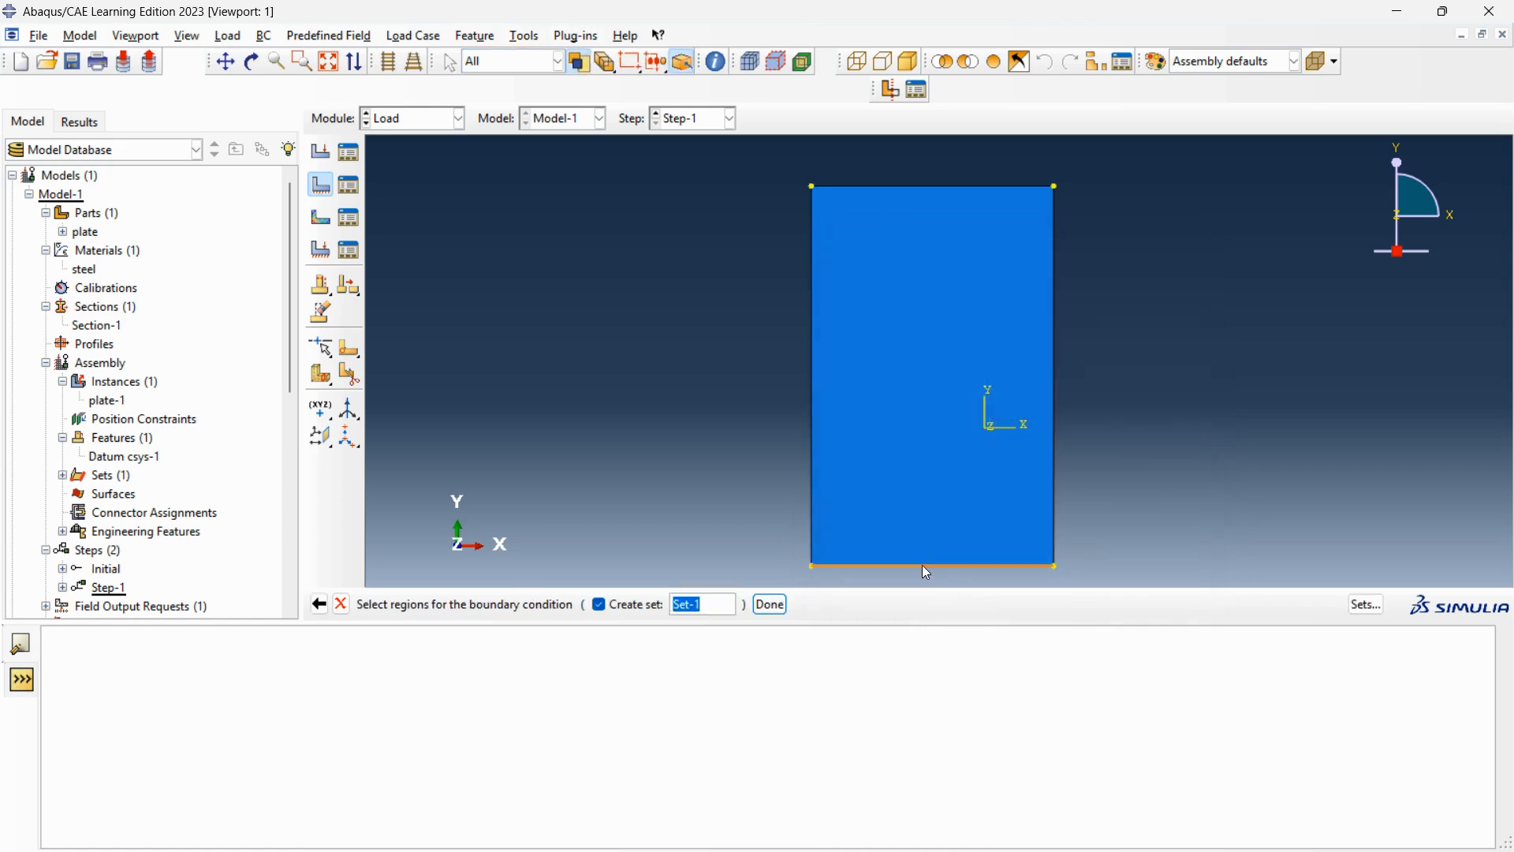
Apply the fixed support to the plate's bottom edge as ENCASTRE for stress perturbation and buckling mode calculation.
{"action": "left_click", "coordinate": [922, 566]}
{"action": "left_click", "coordinate": [769, 605]}
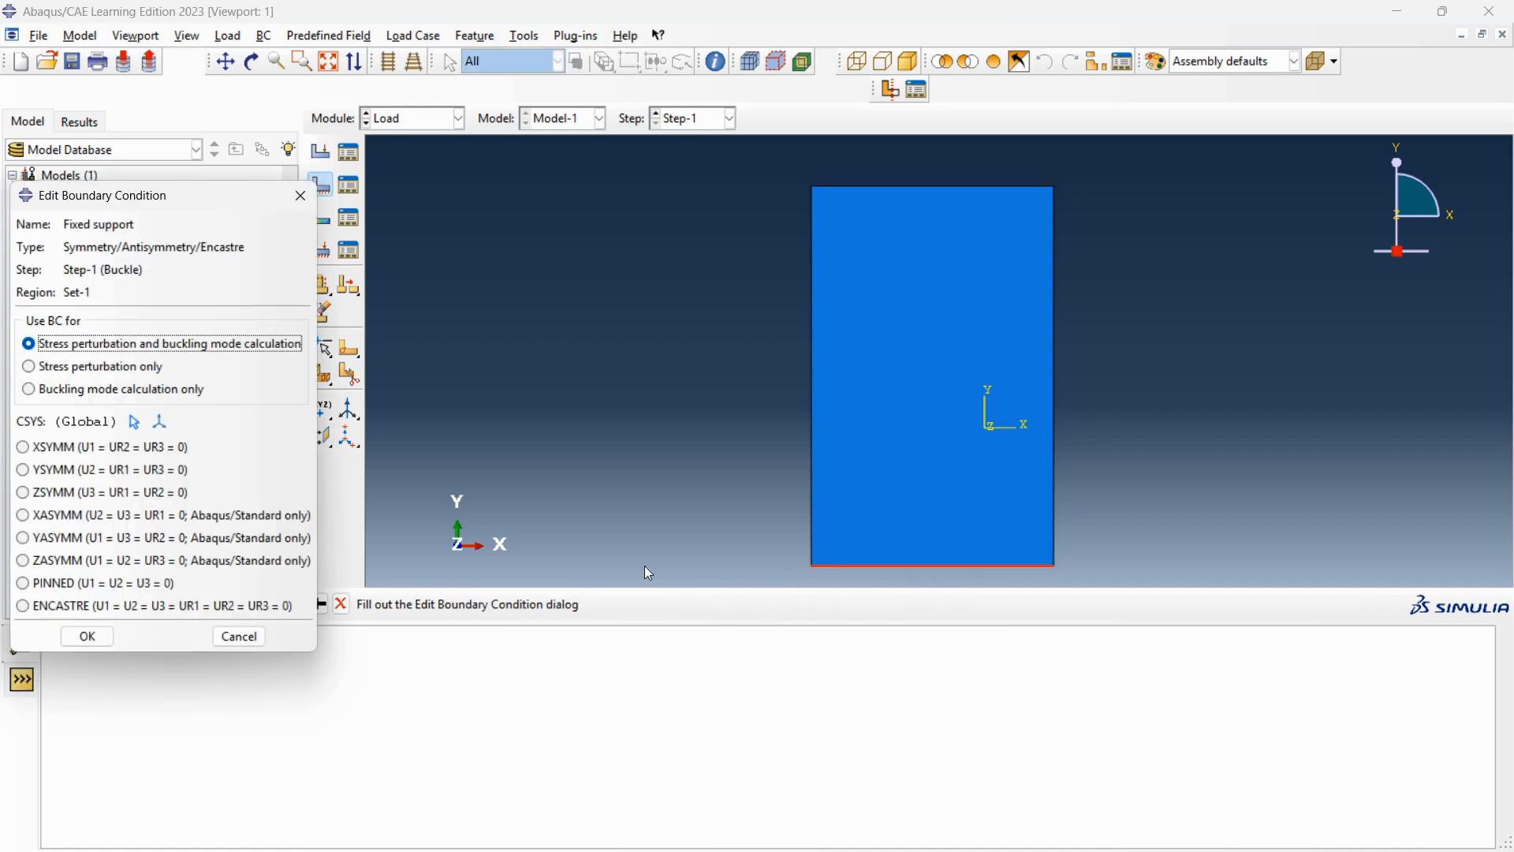
{"action": "left_click", "coordinate": [23, 607]}
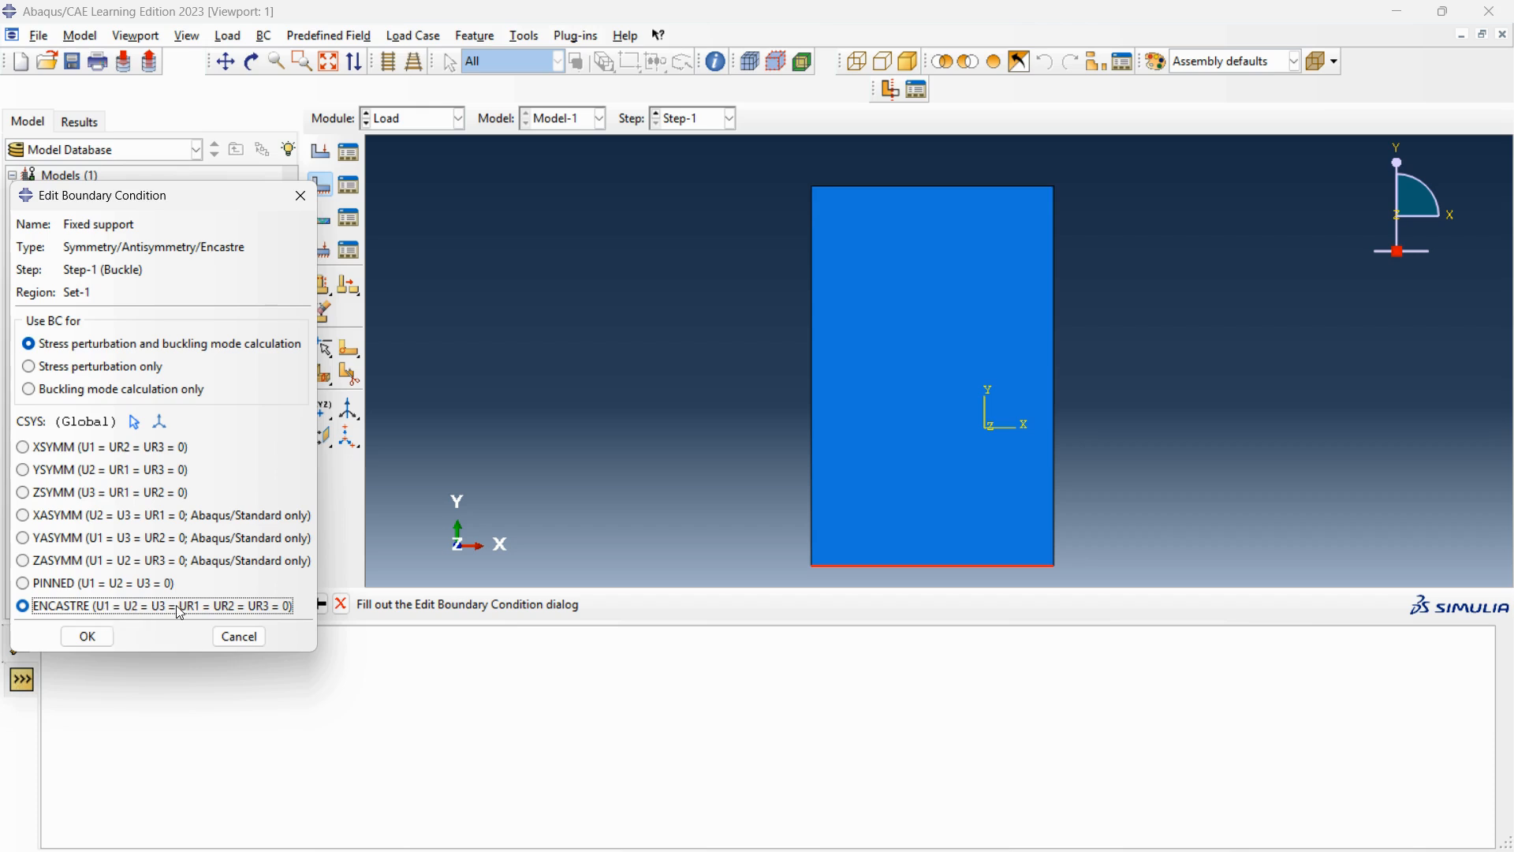
{"action": "left_click", "coordinate": [104, 640]}
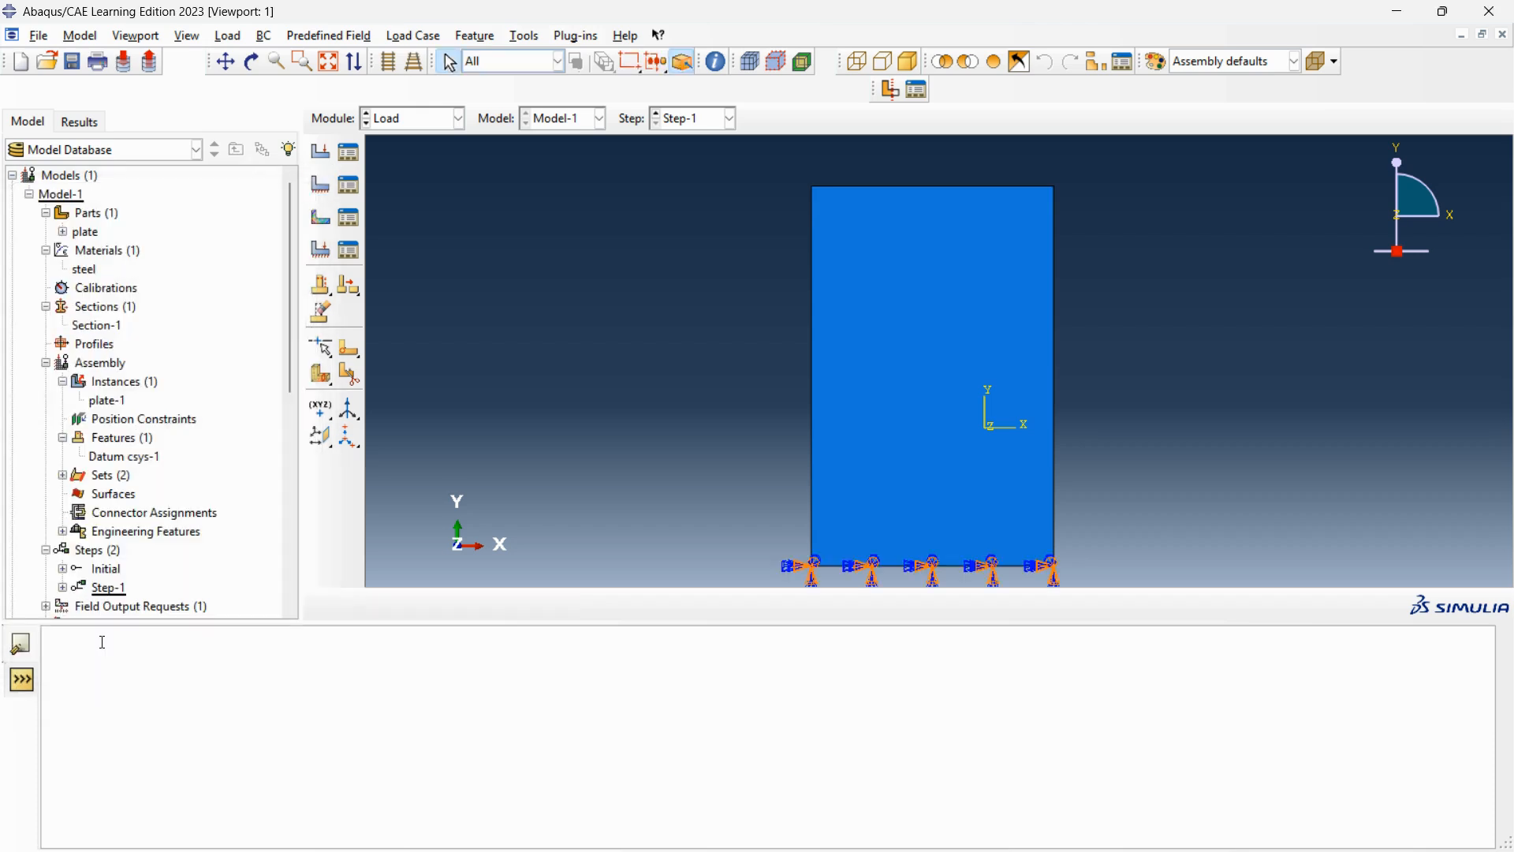
Create a mechanical Shell edge load named Load in Step-1.
{"action": "scroll", "coordinate": [934, 413], "scroll_direction": "down", "scroll_amount": 2}
{"action": "scroll", "coordinate": [950, 541], "scroll_direction": "up", "scroll_amount": 4}
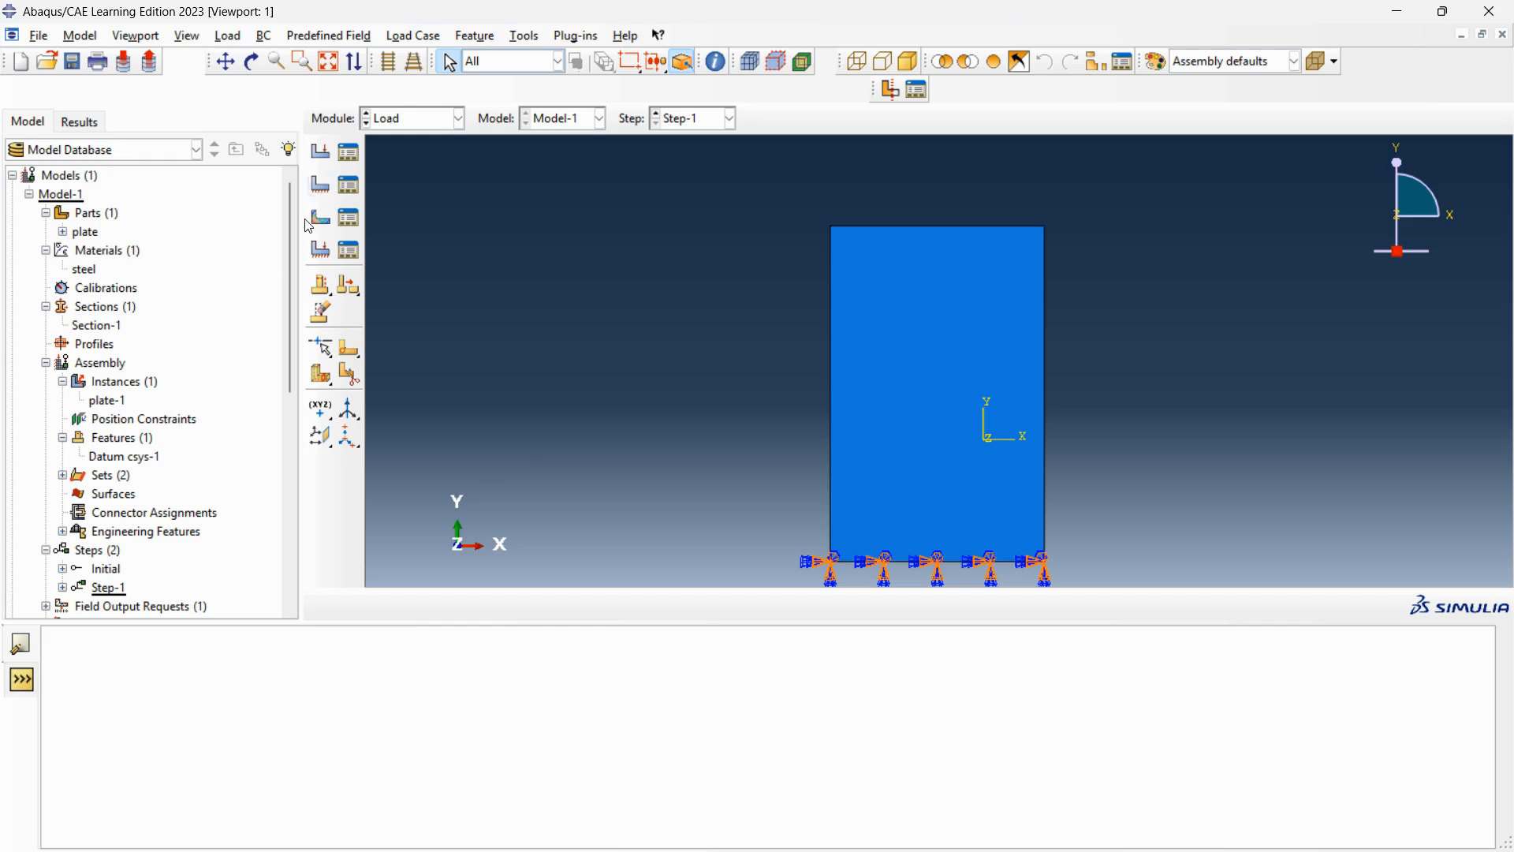
{"action": "left_click", "coordinate": [322, 154]}
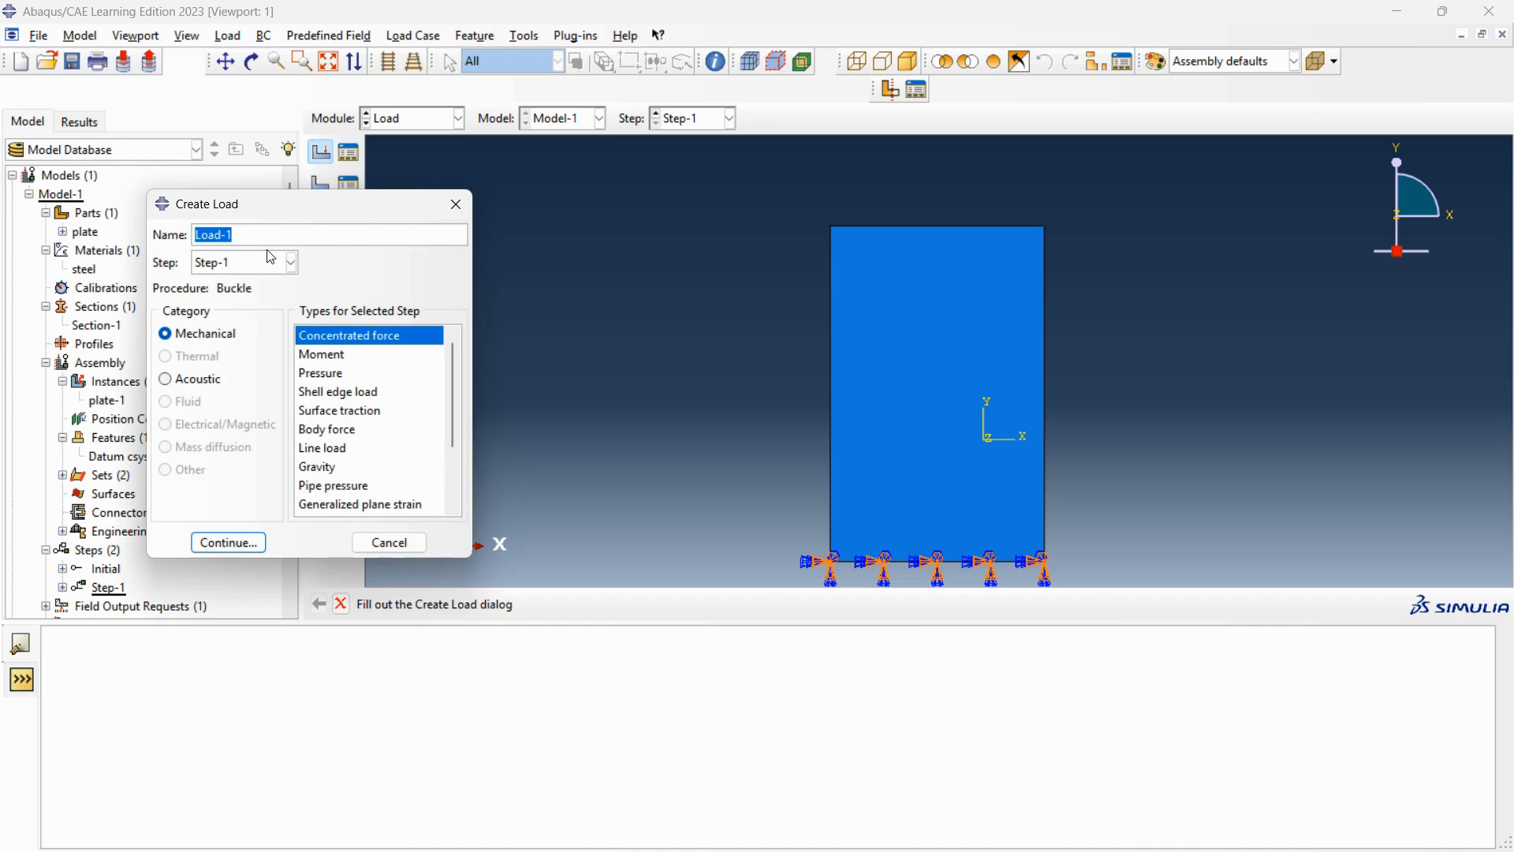
{"action": "left_click", "coordinate": [347, 392]}
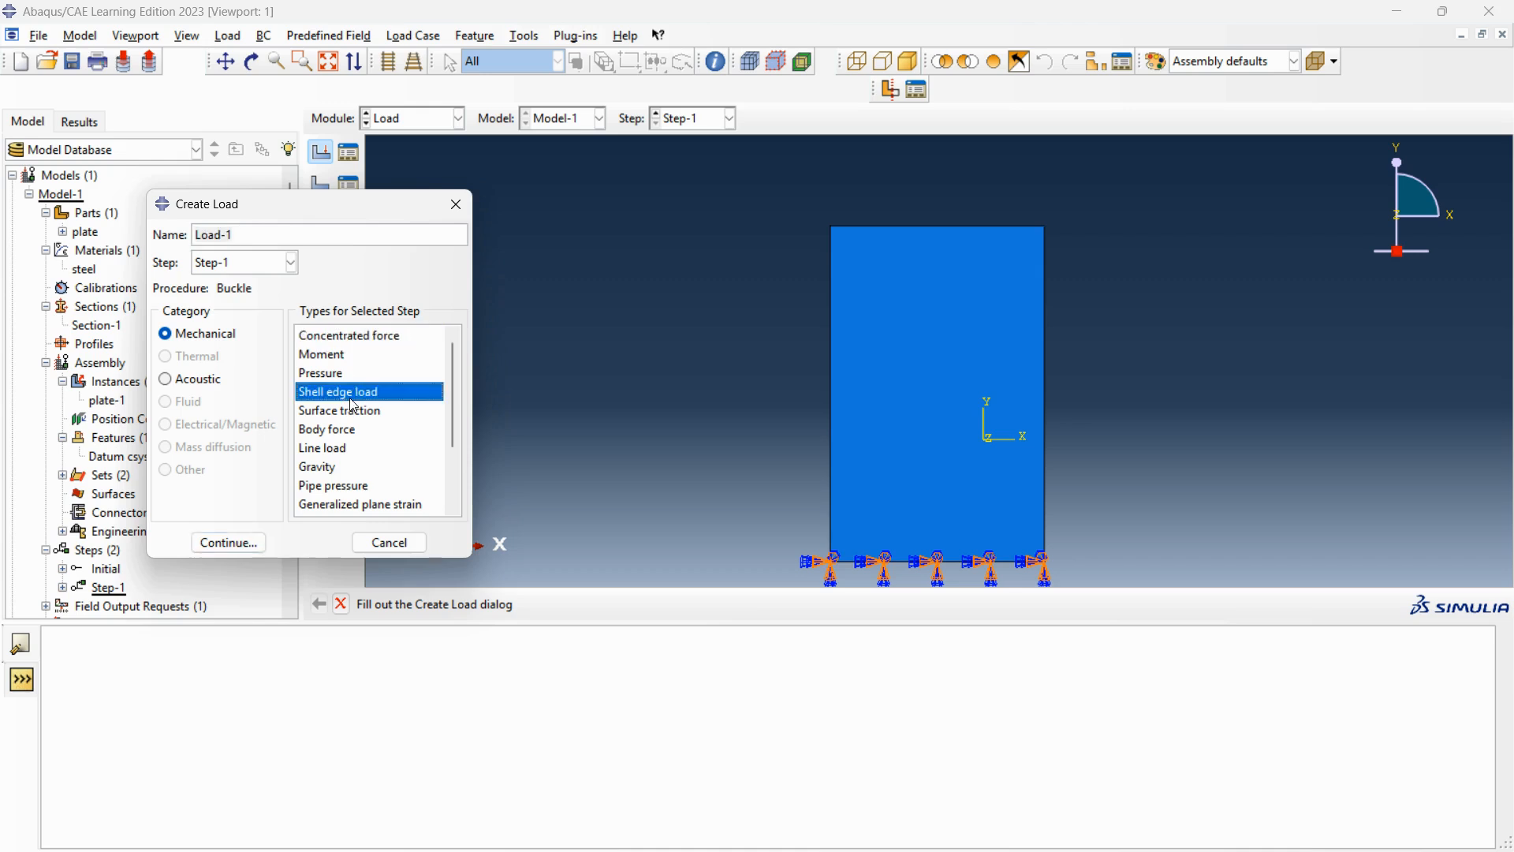
{"action": "left_click", "coordinate": [233, 234]}
{"action": "key", "text": "BackSpace"}
{"action": "key", "text": "BackSpace"}
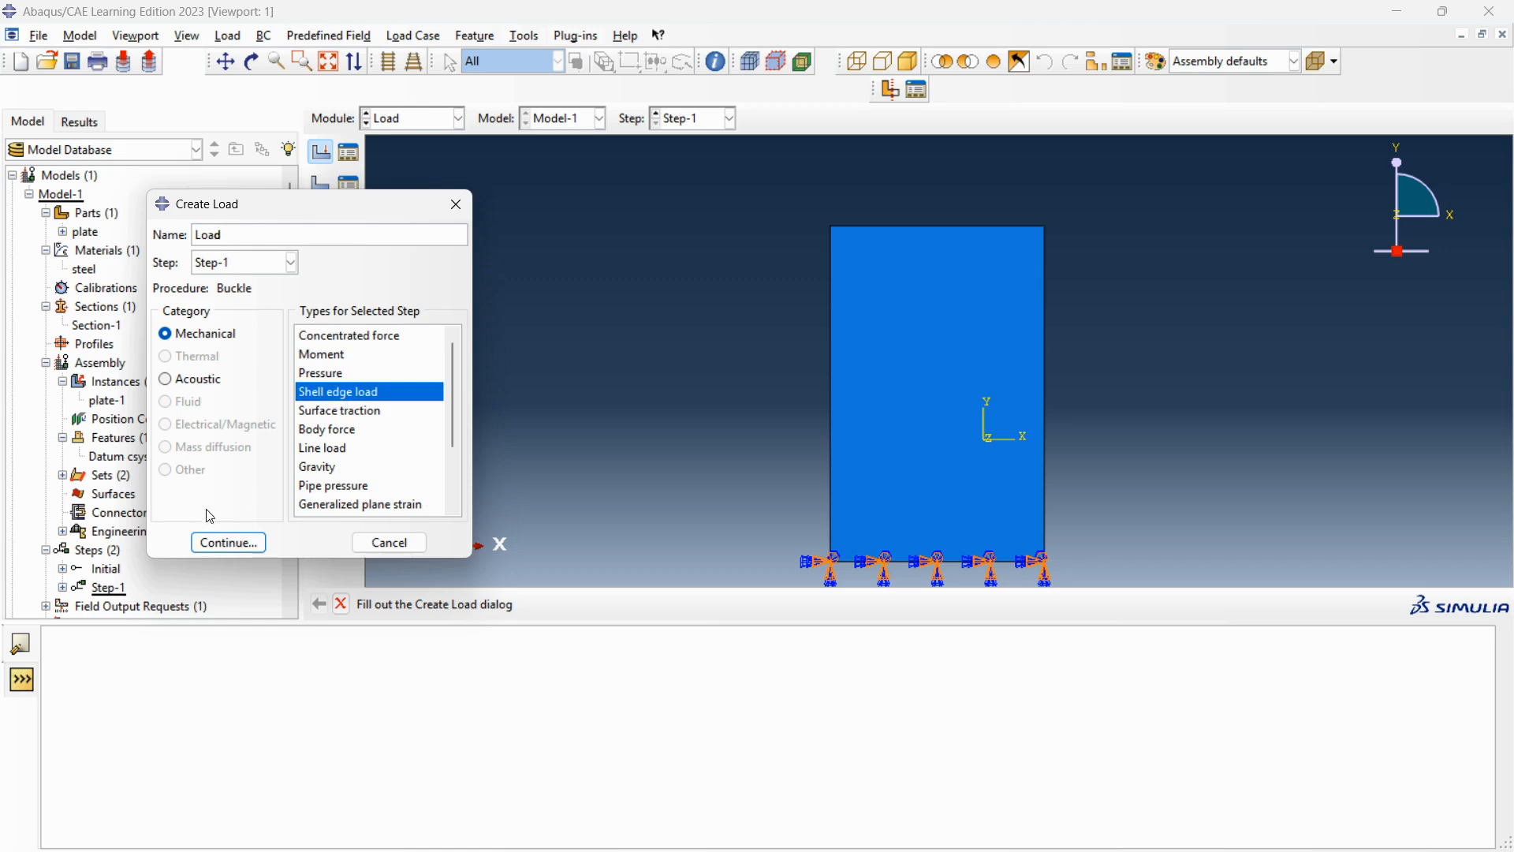
{"action": "left_click", "coordinate": [217, 541]}
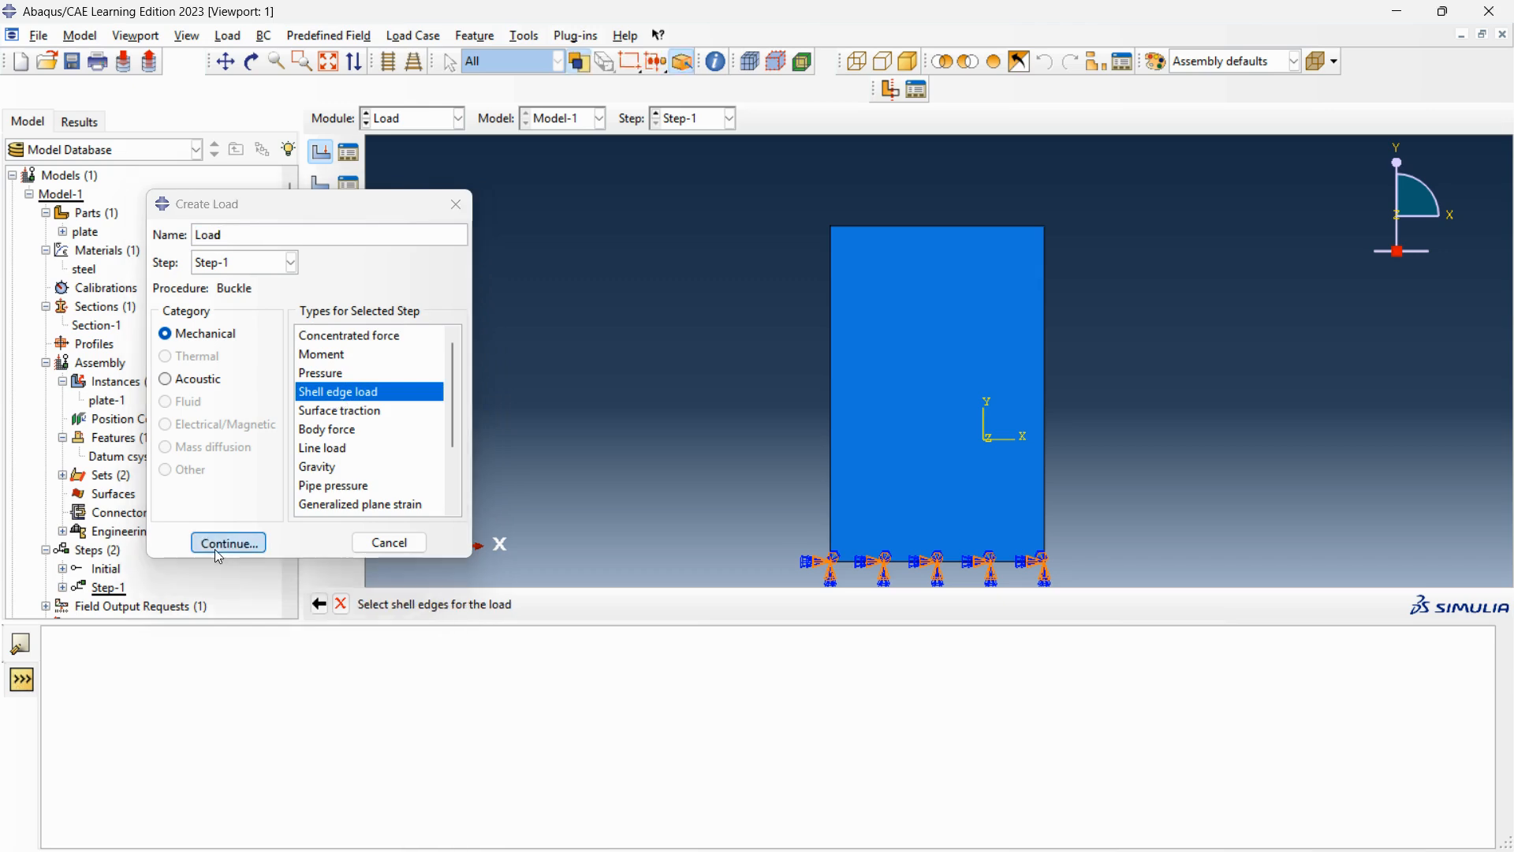
Apply the shell edge load to the plate's top edge with uniform distribution, normal traction and a magnitude of 1.
{"action": "left_click", "coordinate": [876, 226]}
{"action": "left_click", "coordinate": [825, 604]}
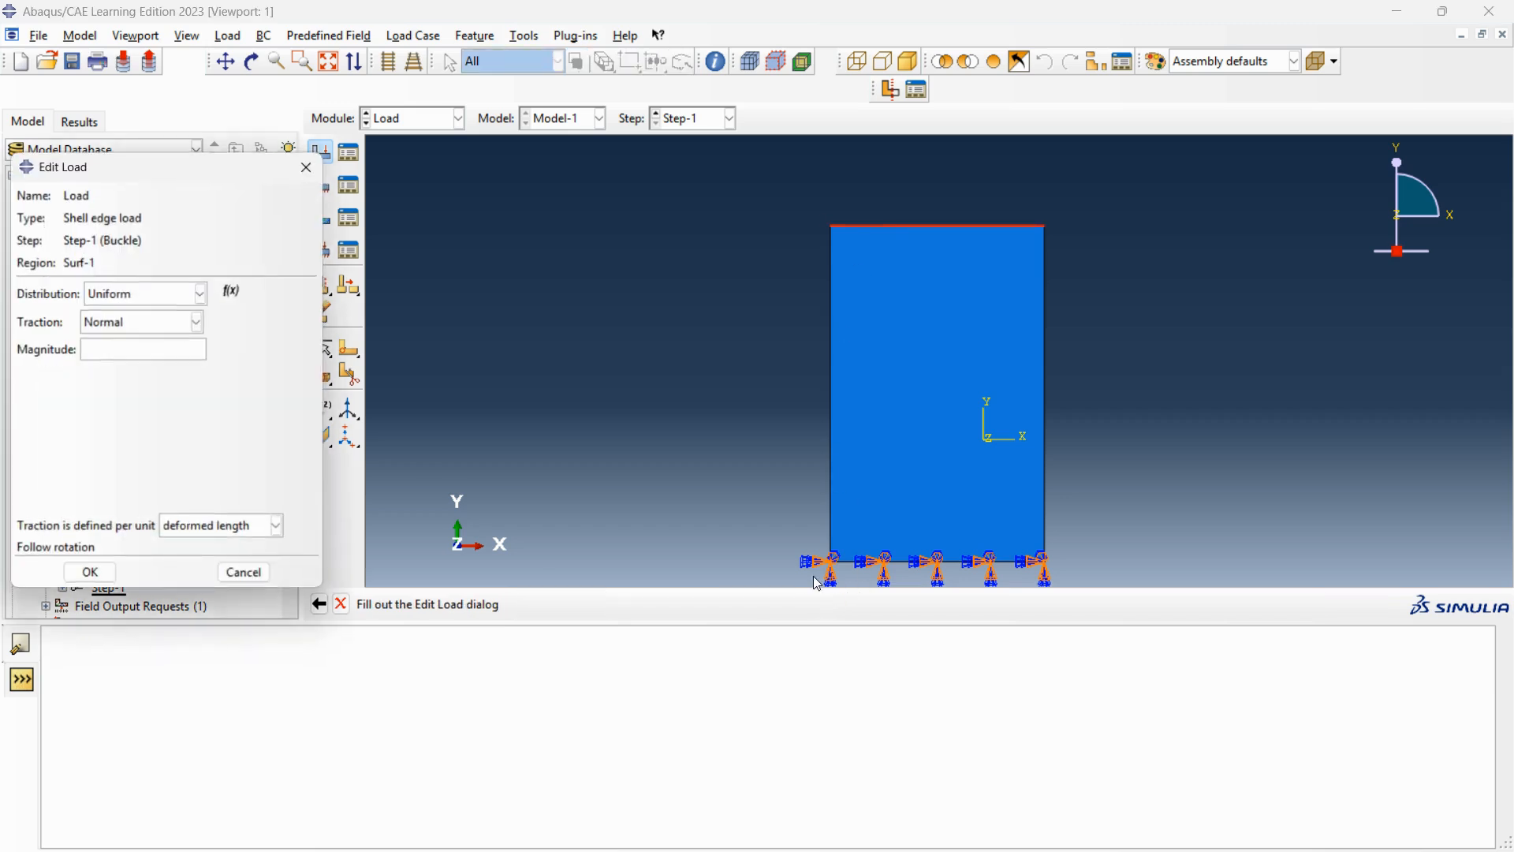
{"action": "left_click", "coordinate": [139, 351]}
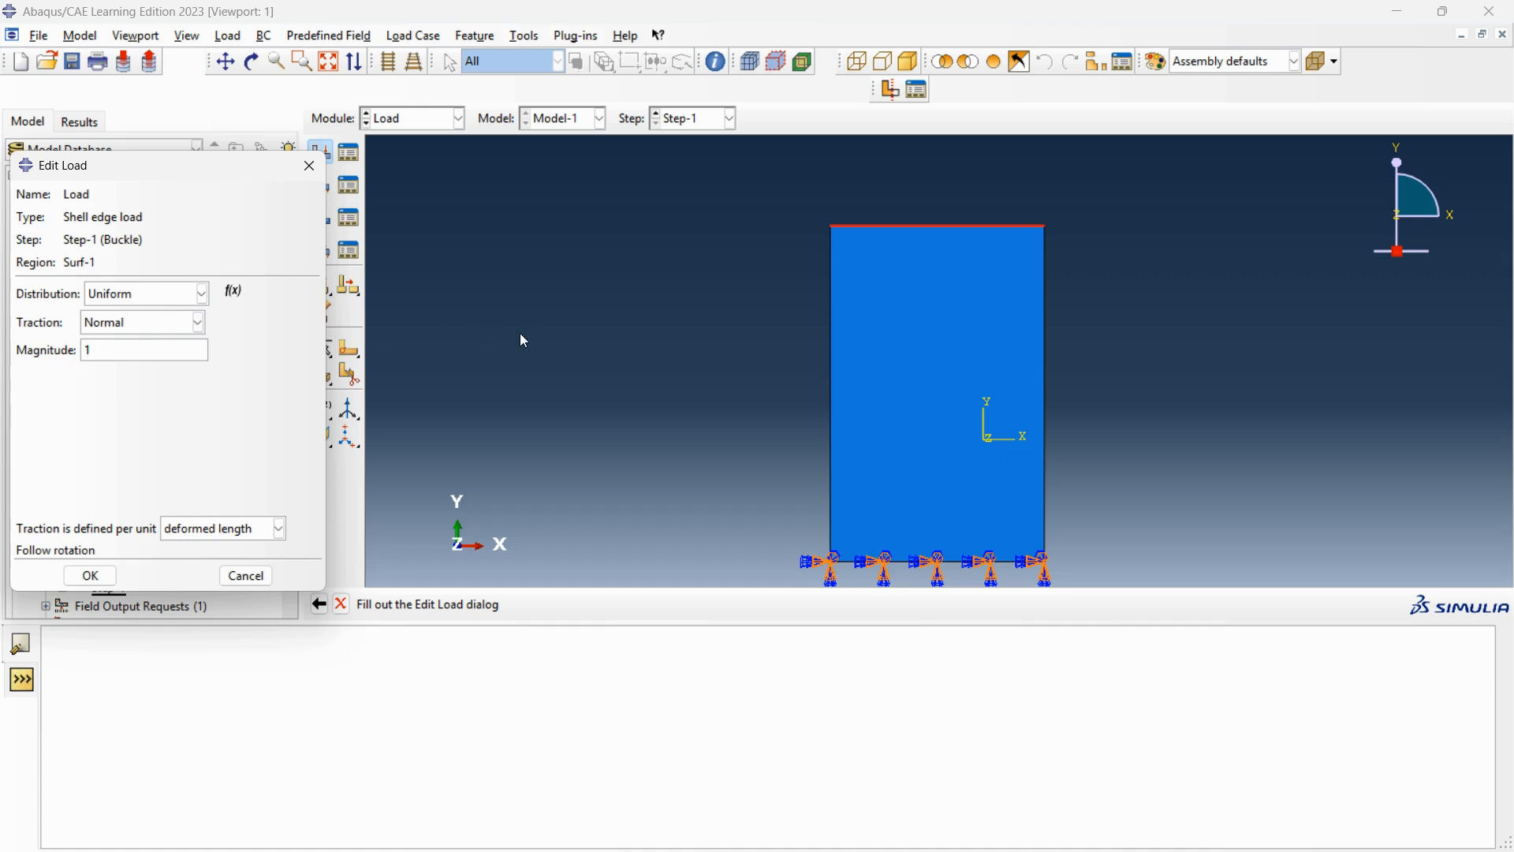
{"action": "type", "text": "1"}
{"action": "left_click", "coordinate": [90, 575]}
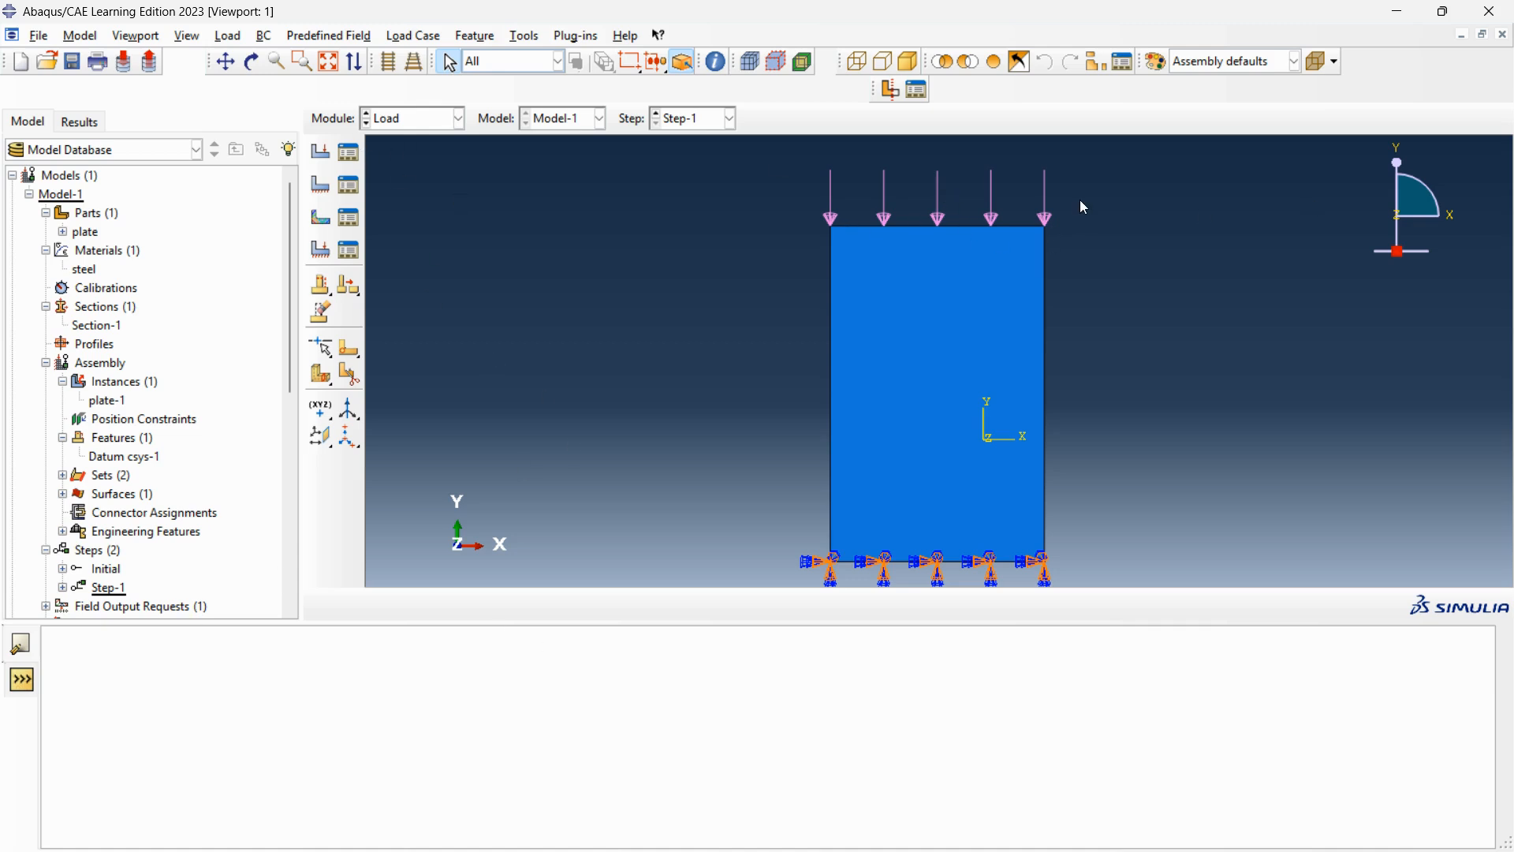
Switch to the Mesh module and set the plate part, instead of the assembly, as the object for meshing.
{"action": "left_click", "coordinate": [457, 118]}
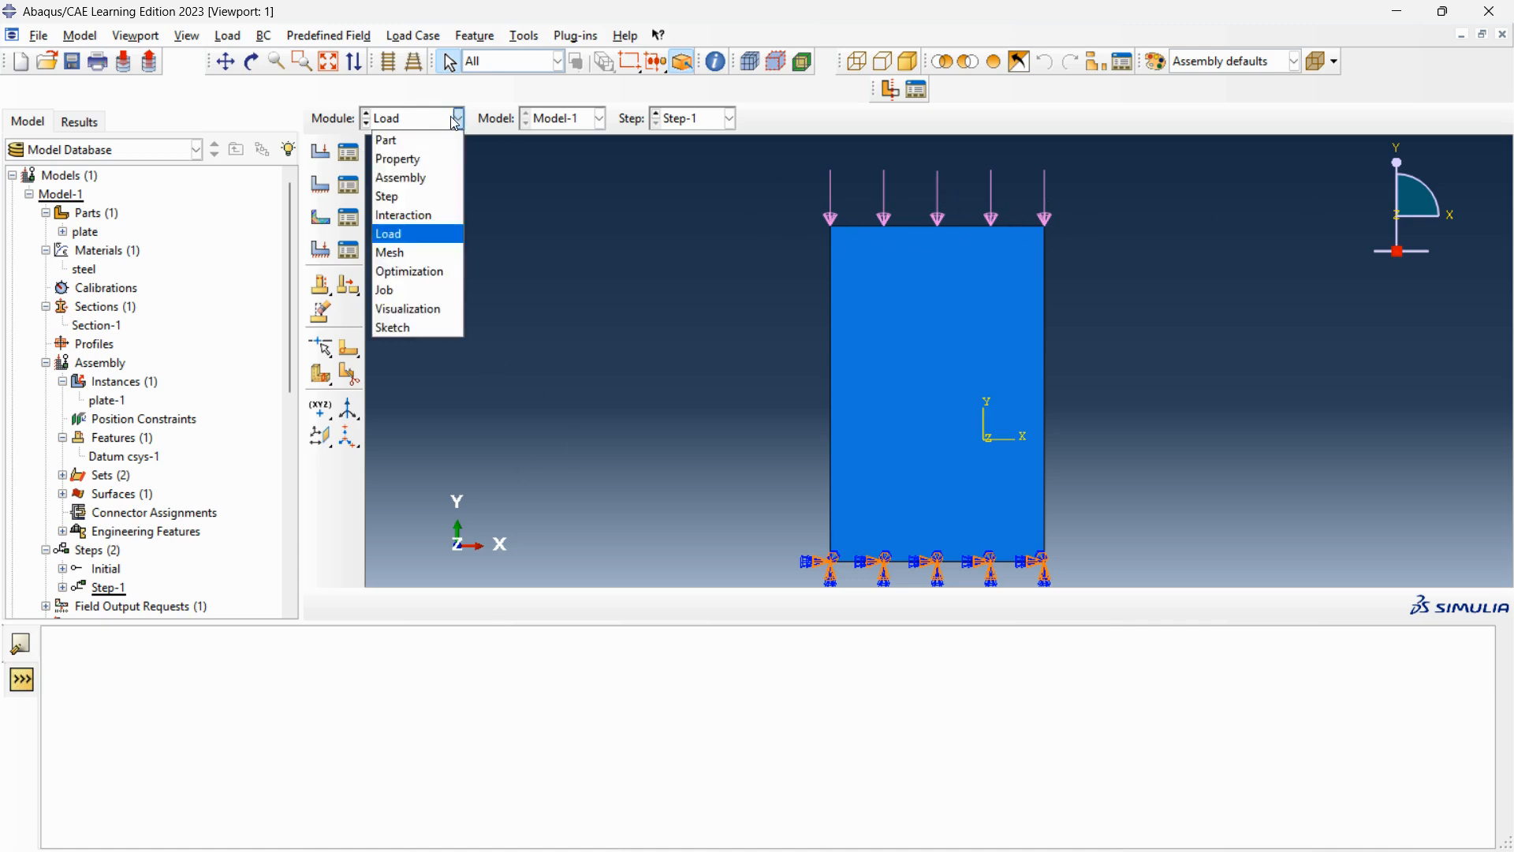
{"action": "left_click", "coordinate": [398, 254]}
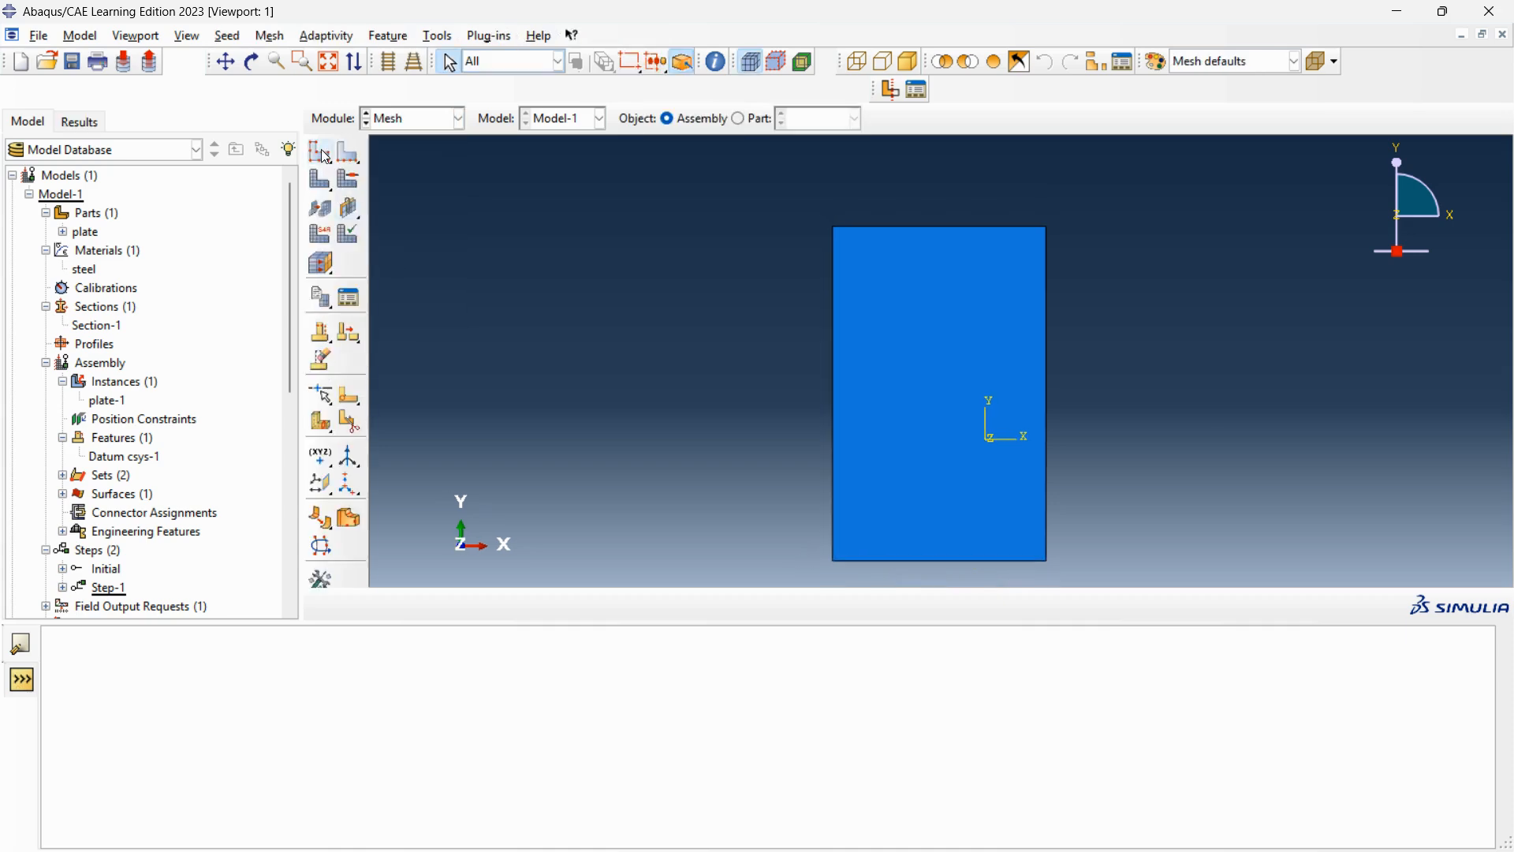
{"action": "left_click", "coordinate": [320, 151]}
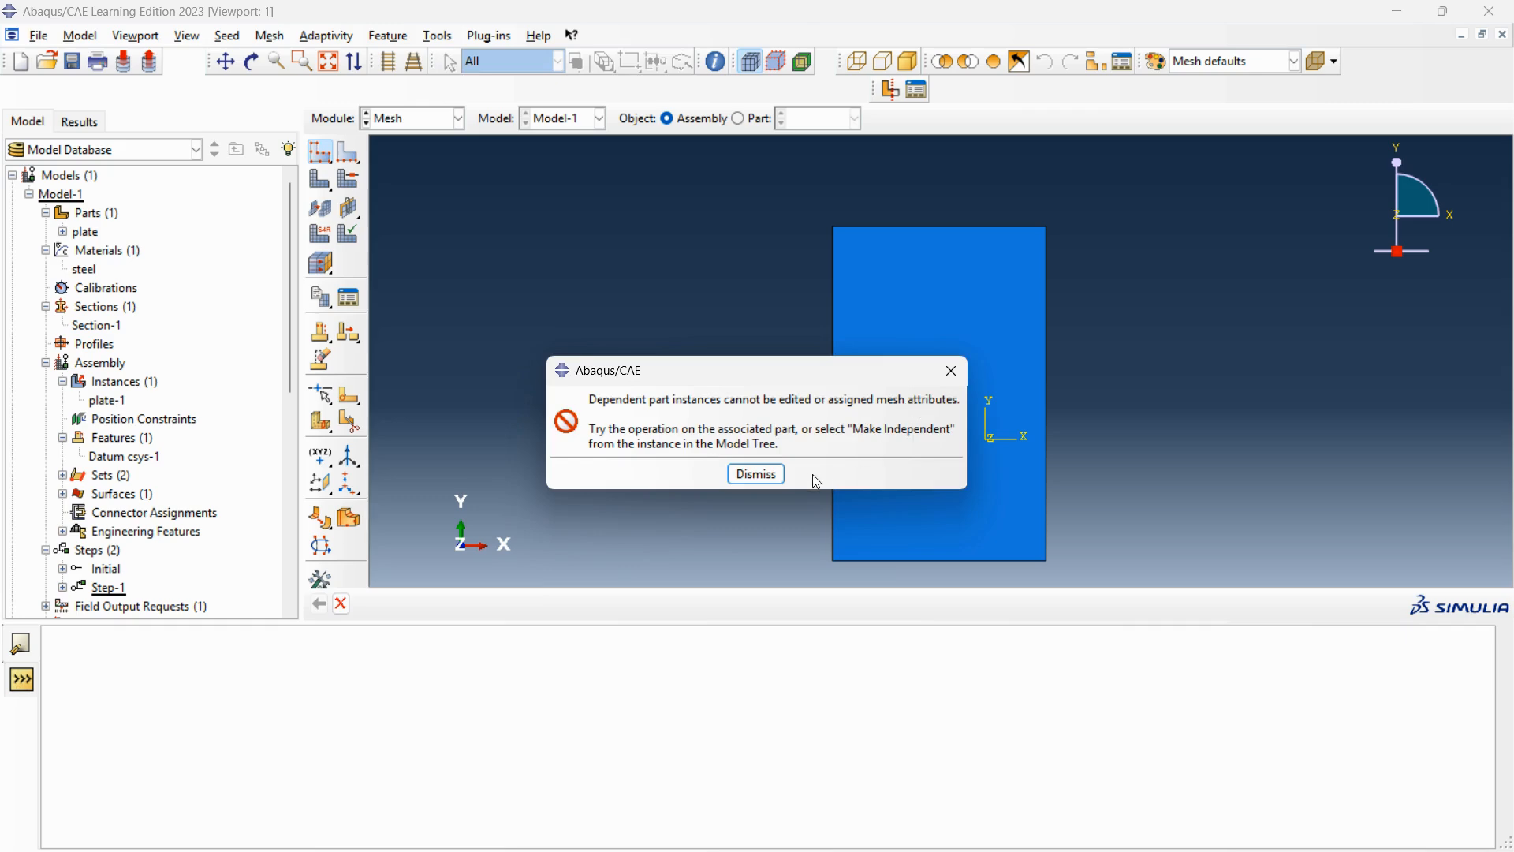
{"action": "left_click", "coordinate": [756, 473]}
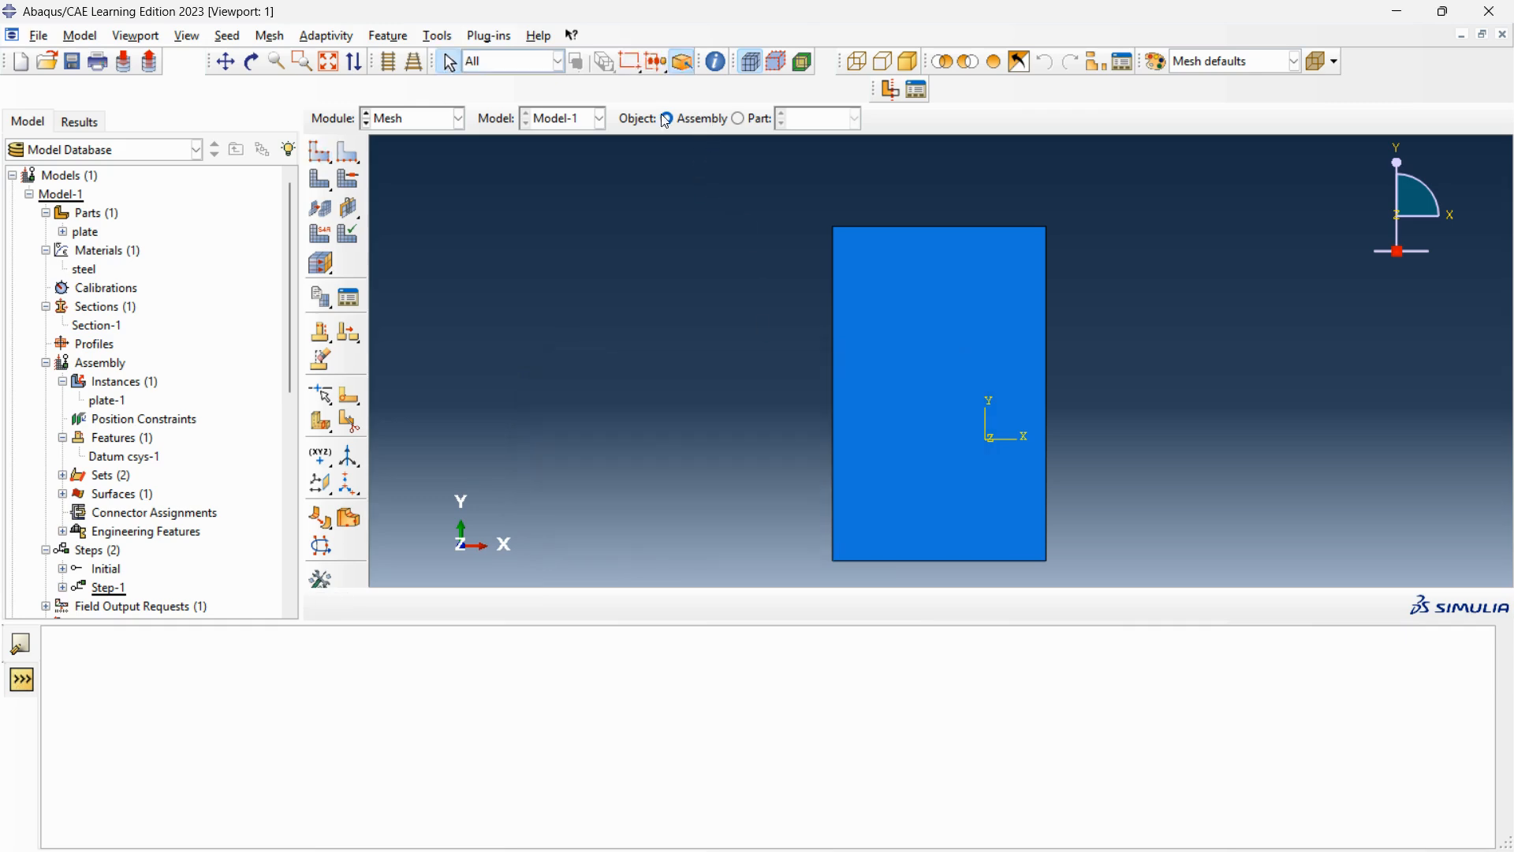
{"action": "left_click", "coordinate": [739, 118]}
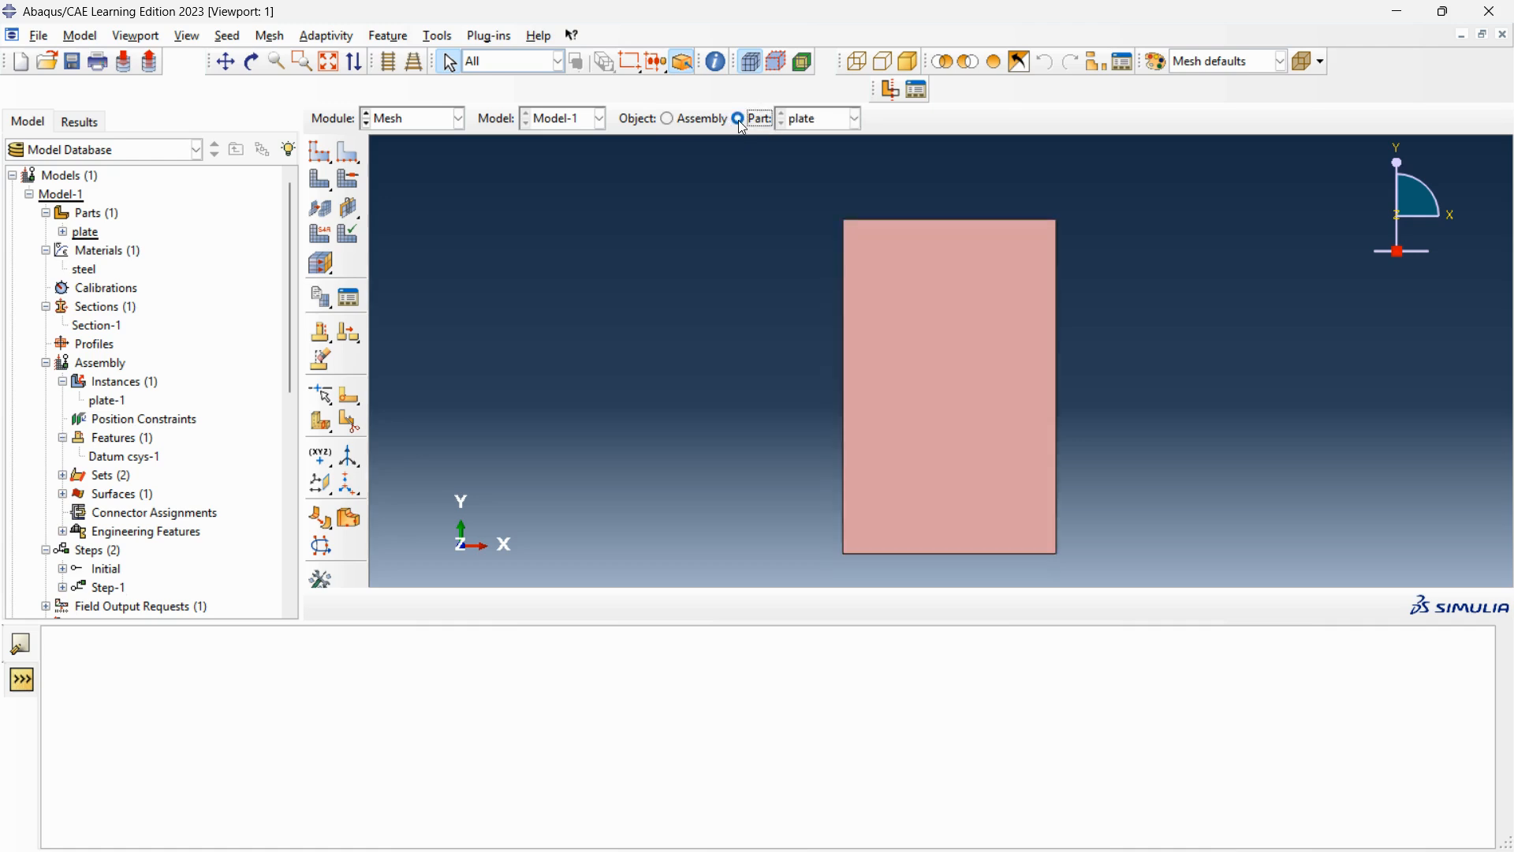
Seed the plate part with an approximate global size of 5.5 and generate its mesh.
{"action": "left_click", "coordinate": [326, 160]}
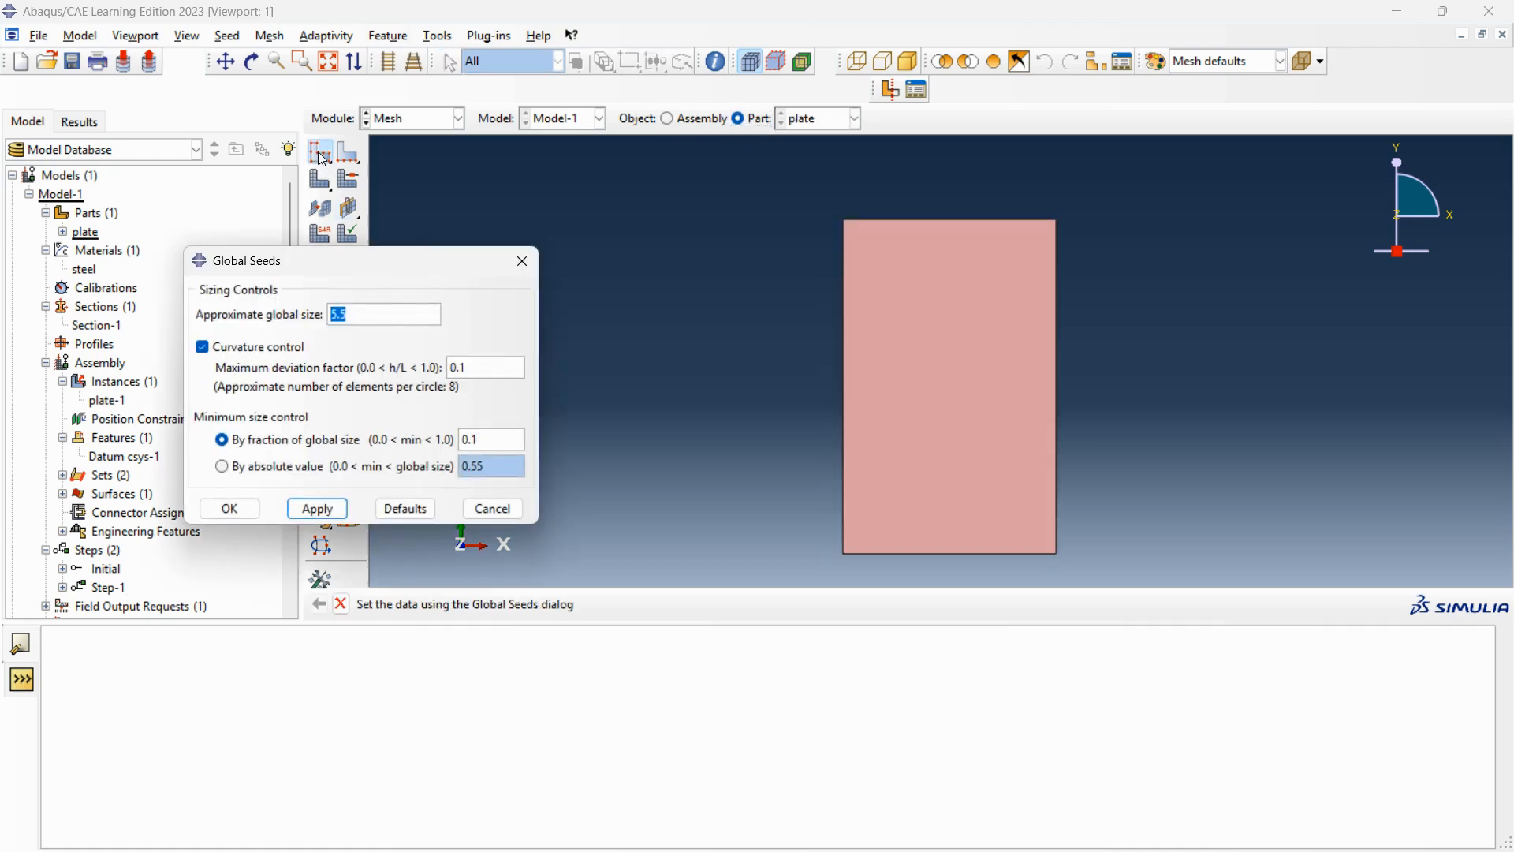
{"action": "left_click", "coordinate": [356, 313]}
{"action": "left_click", "coordinate": [230, 510]}
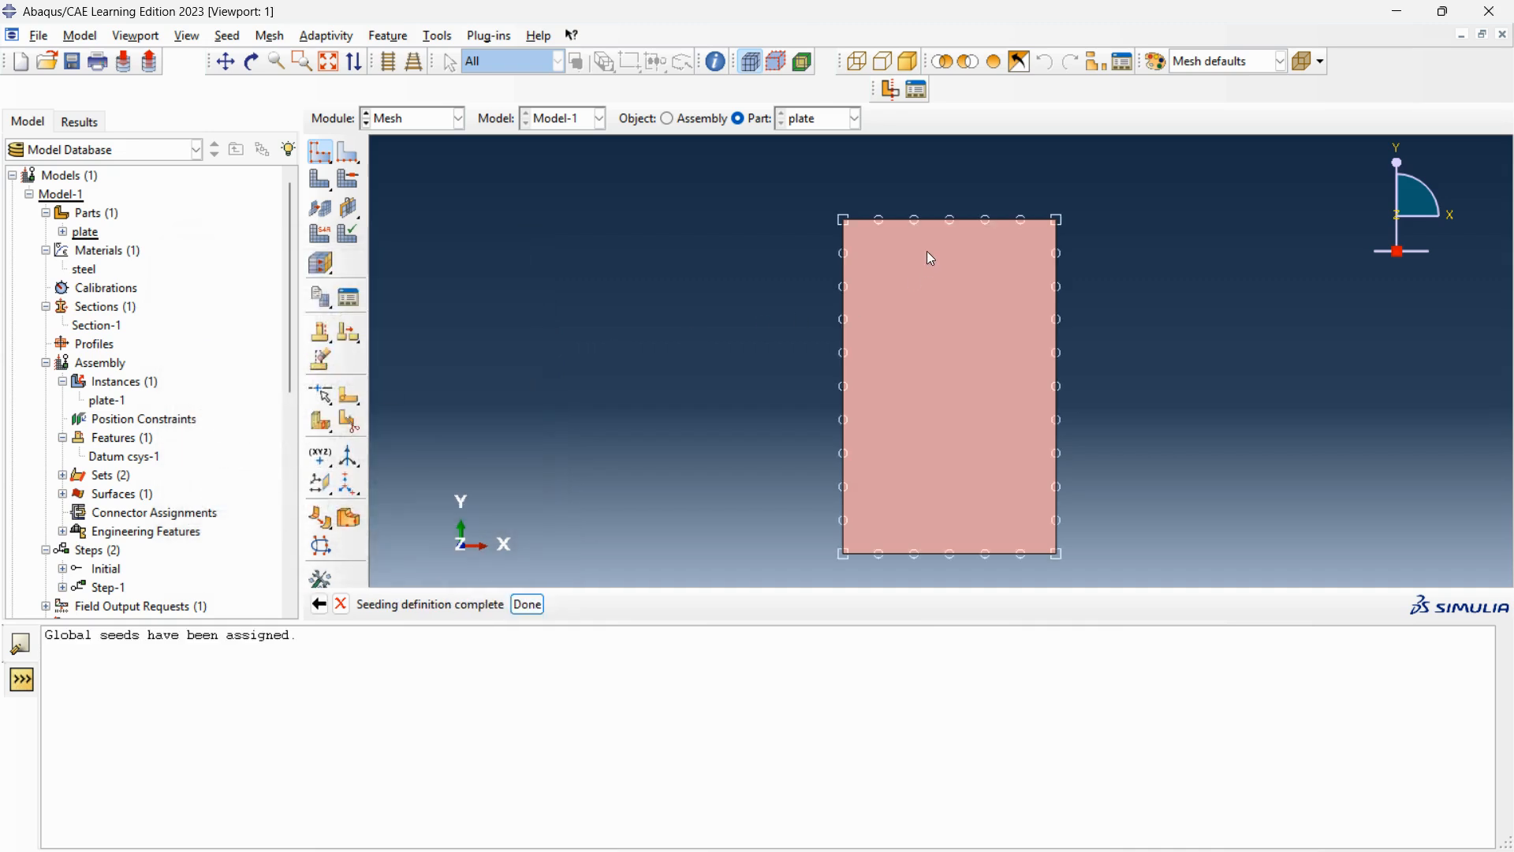
{"action": "left_click", "coordinate": [520, 604]}
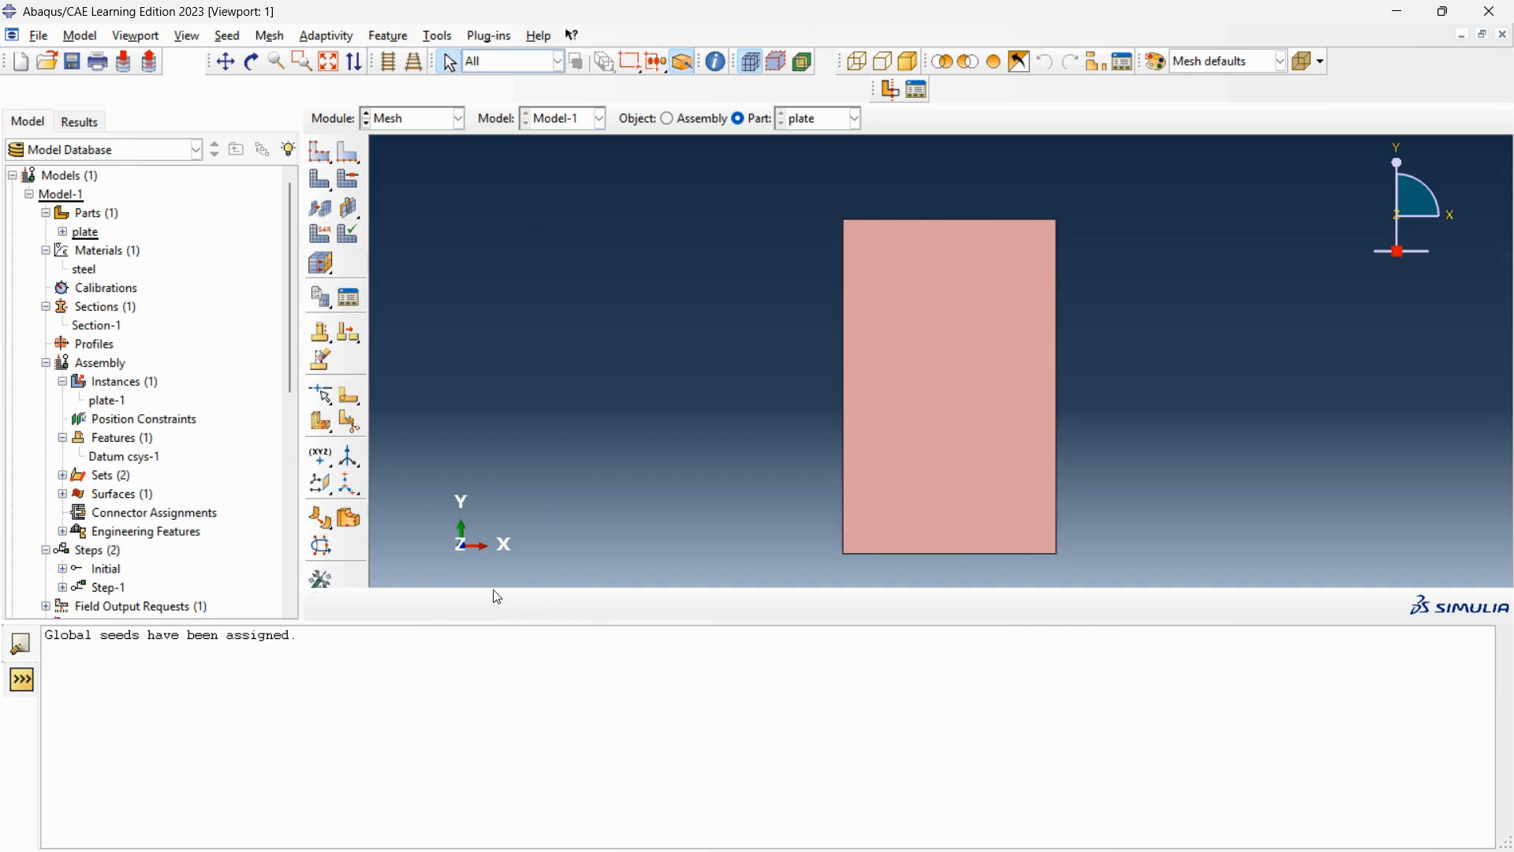
{"action": "left_click", "coordinate": [326, 190]}
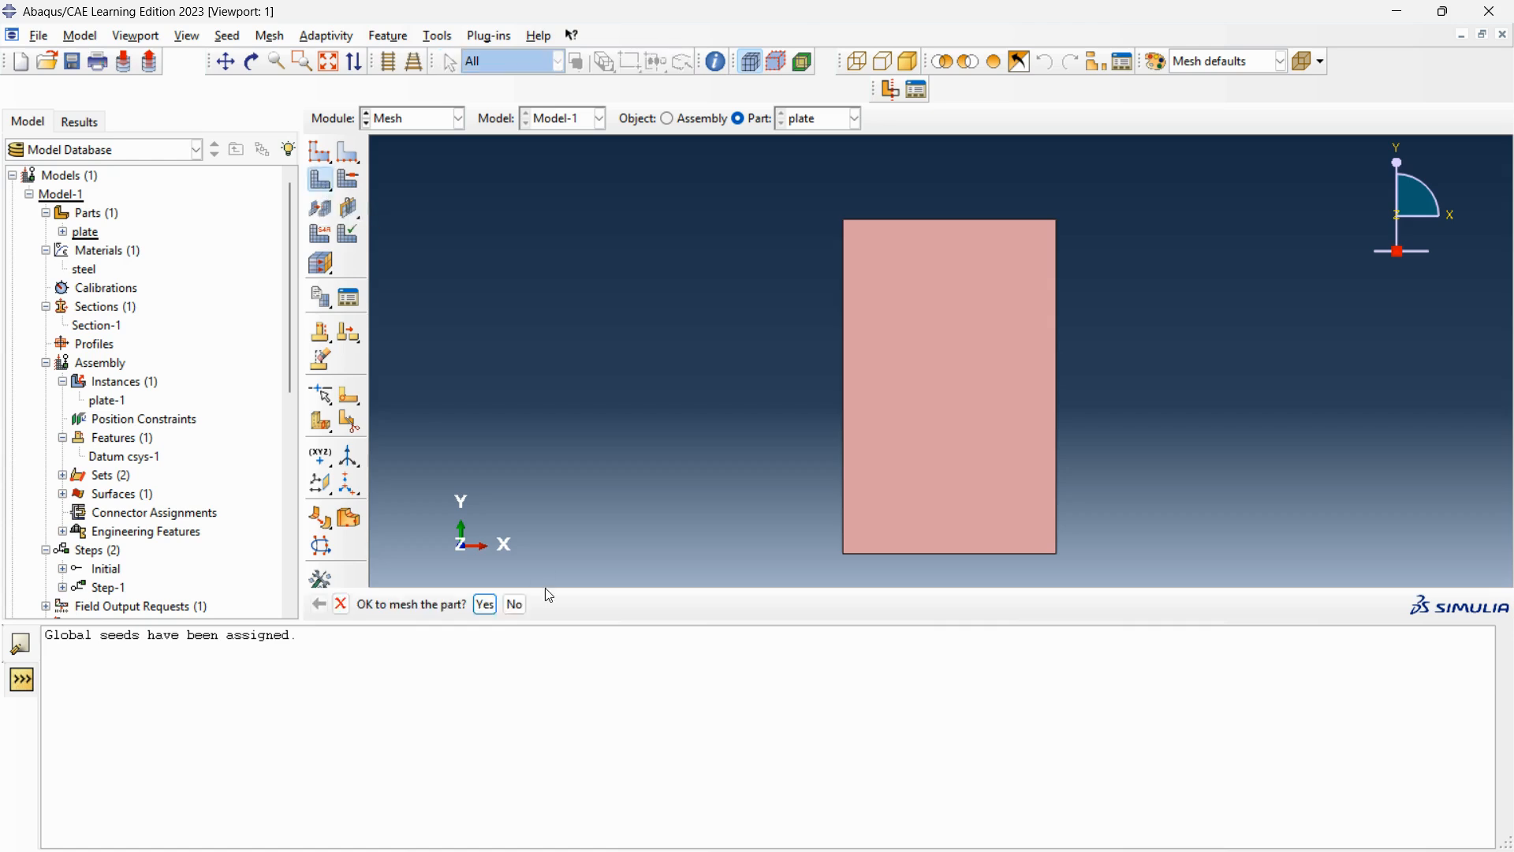
{"action": "left_click", "coordinate": [486, 603]}
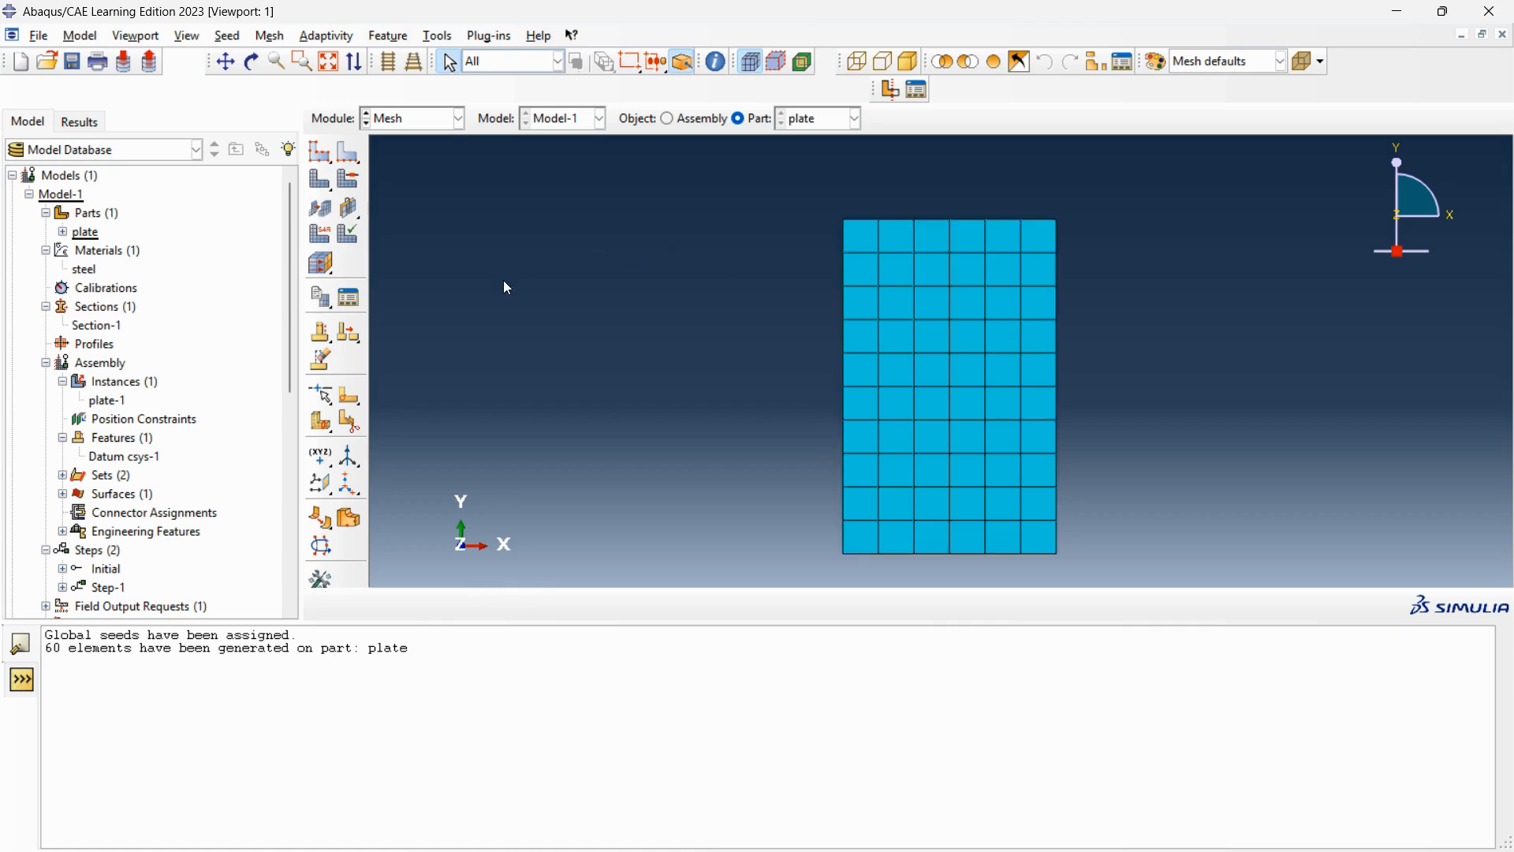
In the Job module, start a new job for Model-1 and try to name it "buckling analysis results".
{"action": "left_click", "coordinate": [461, 120]}
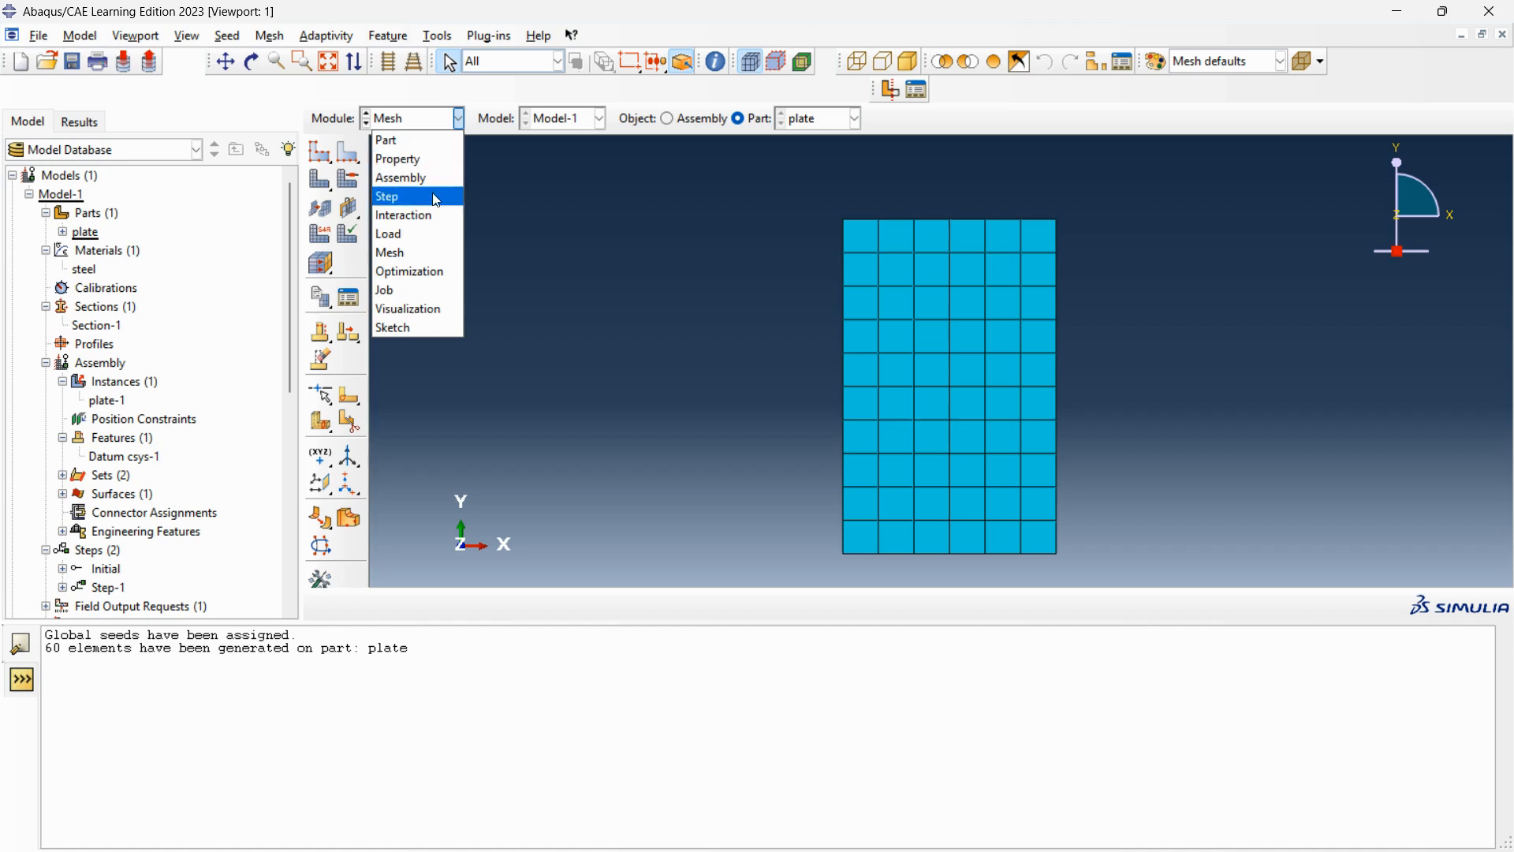
{"action": "left_click", "coordinate": [419, 291]}
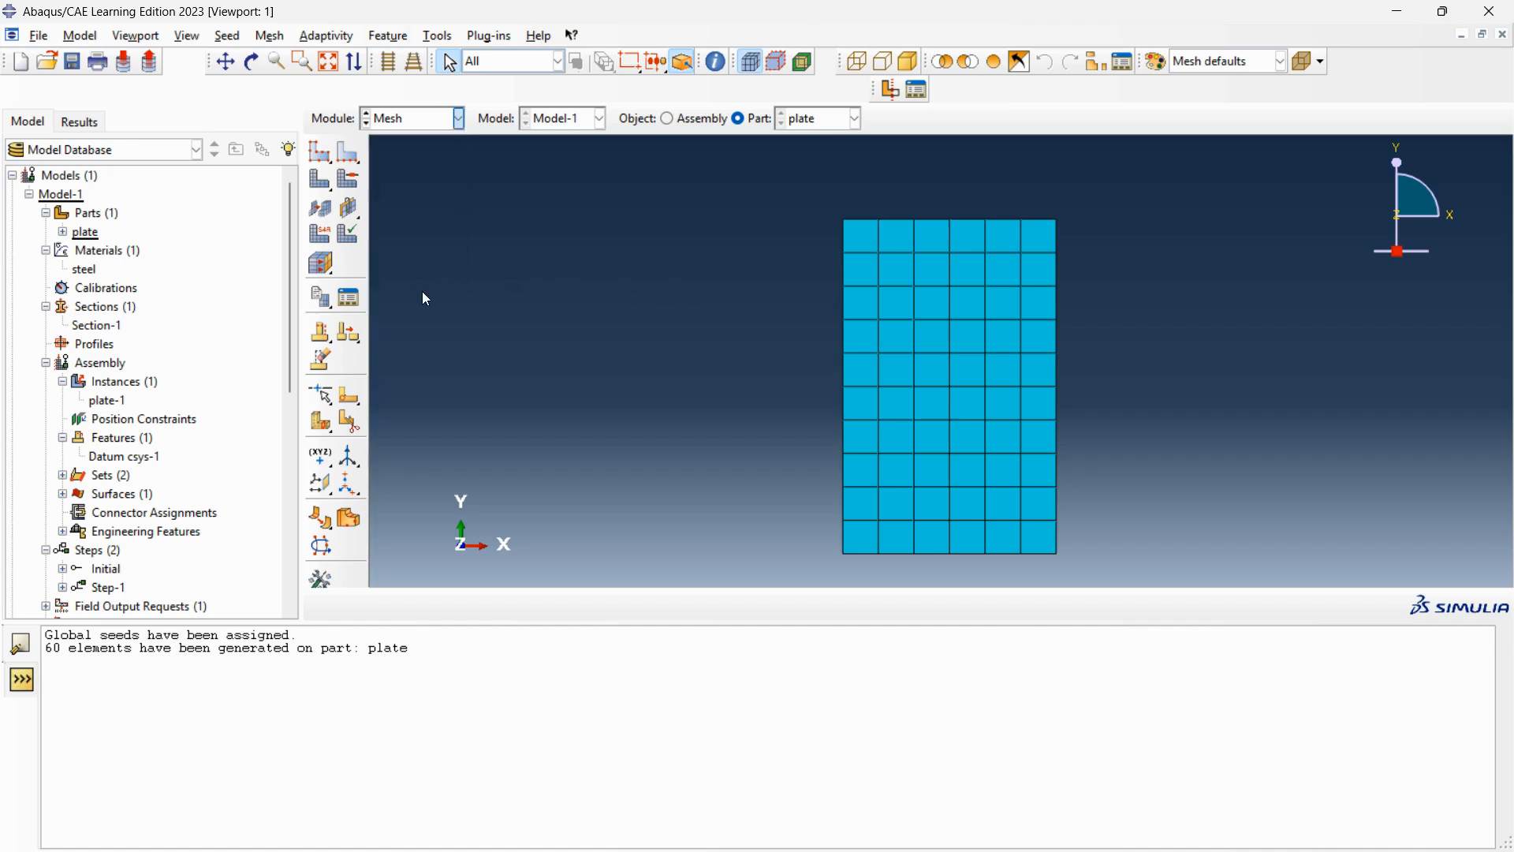
{"action": "left_click", "coordinate": [320, 125]}
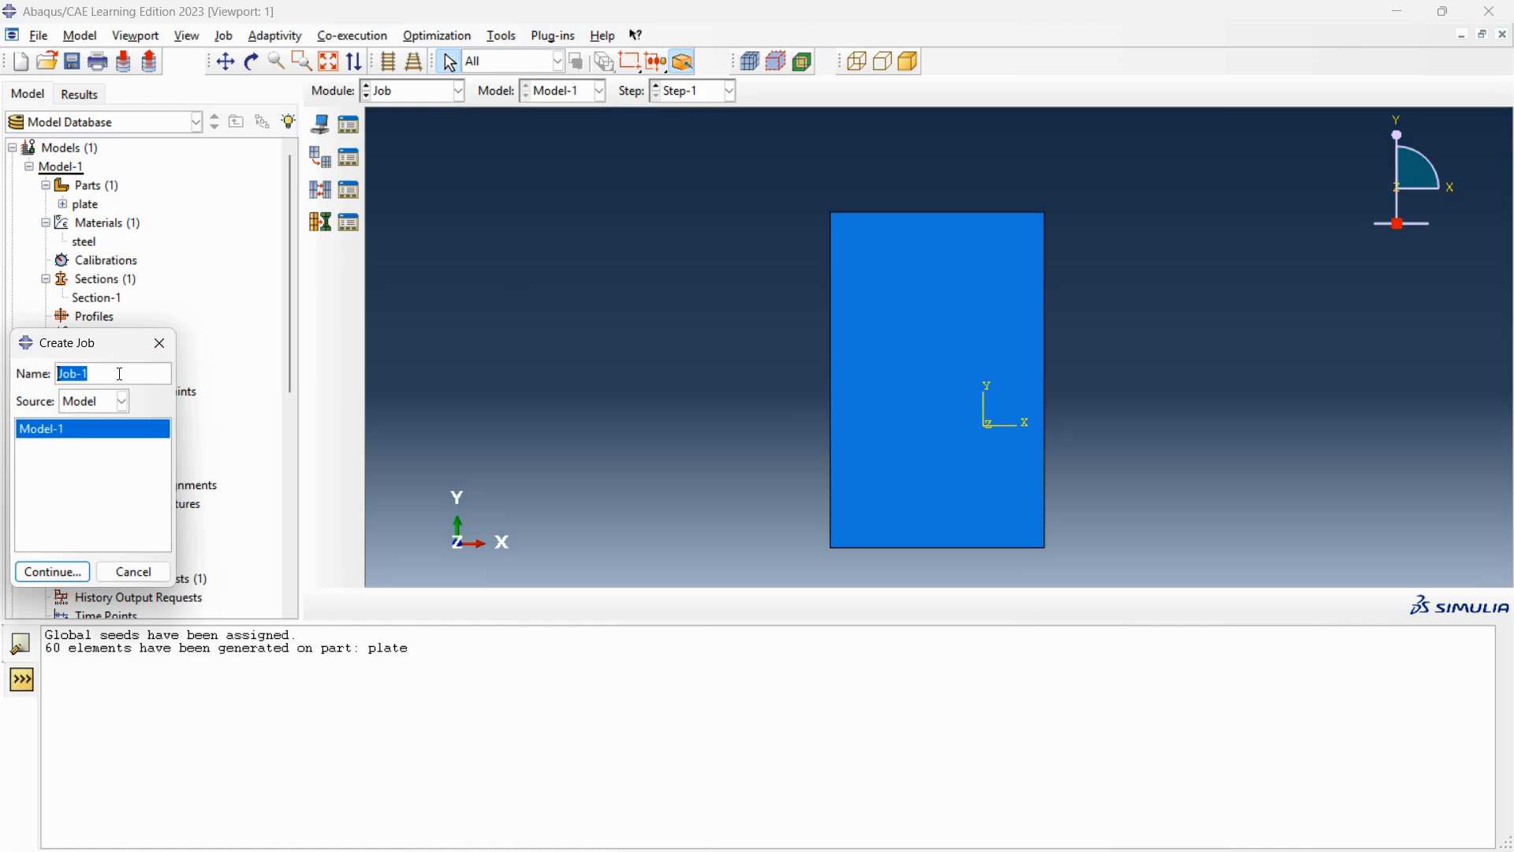
{"action": "type", "text": "bu"}
{"action": "type", "text": "ckling analysis resu"}
{"action": "type", "text": "lts"}
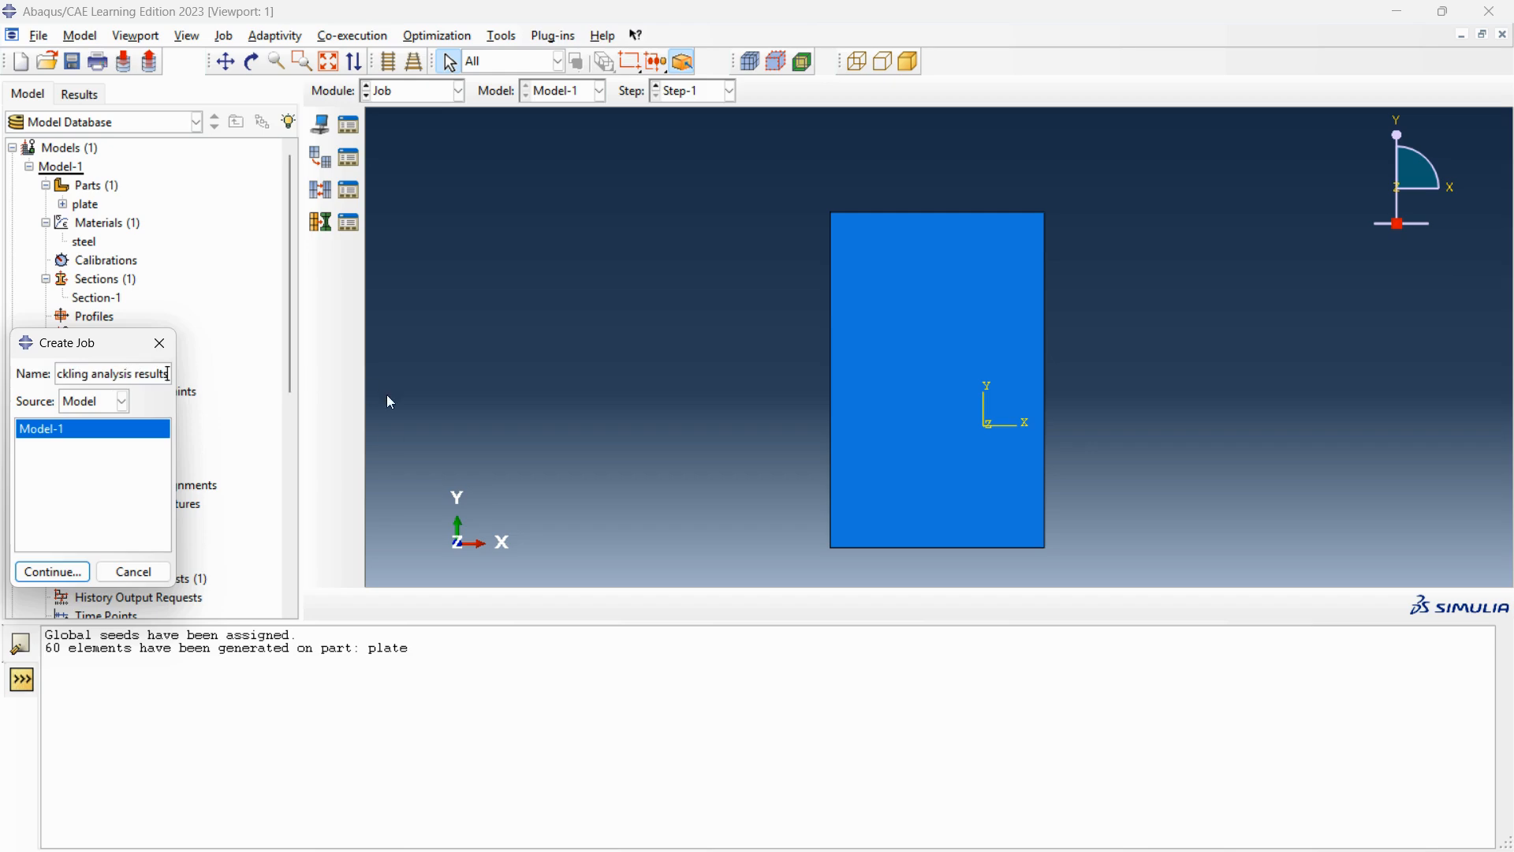
{"action": "left_click", "coordinate": [146, 498]}
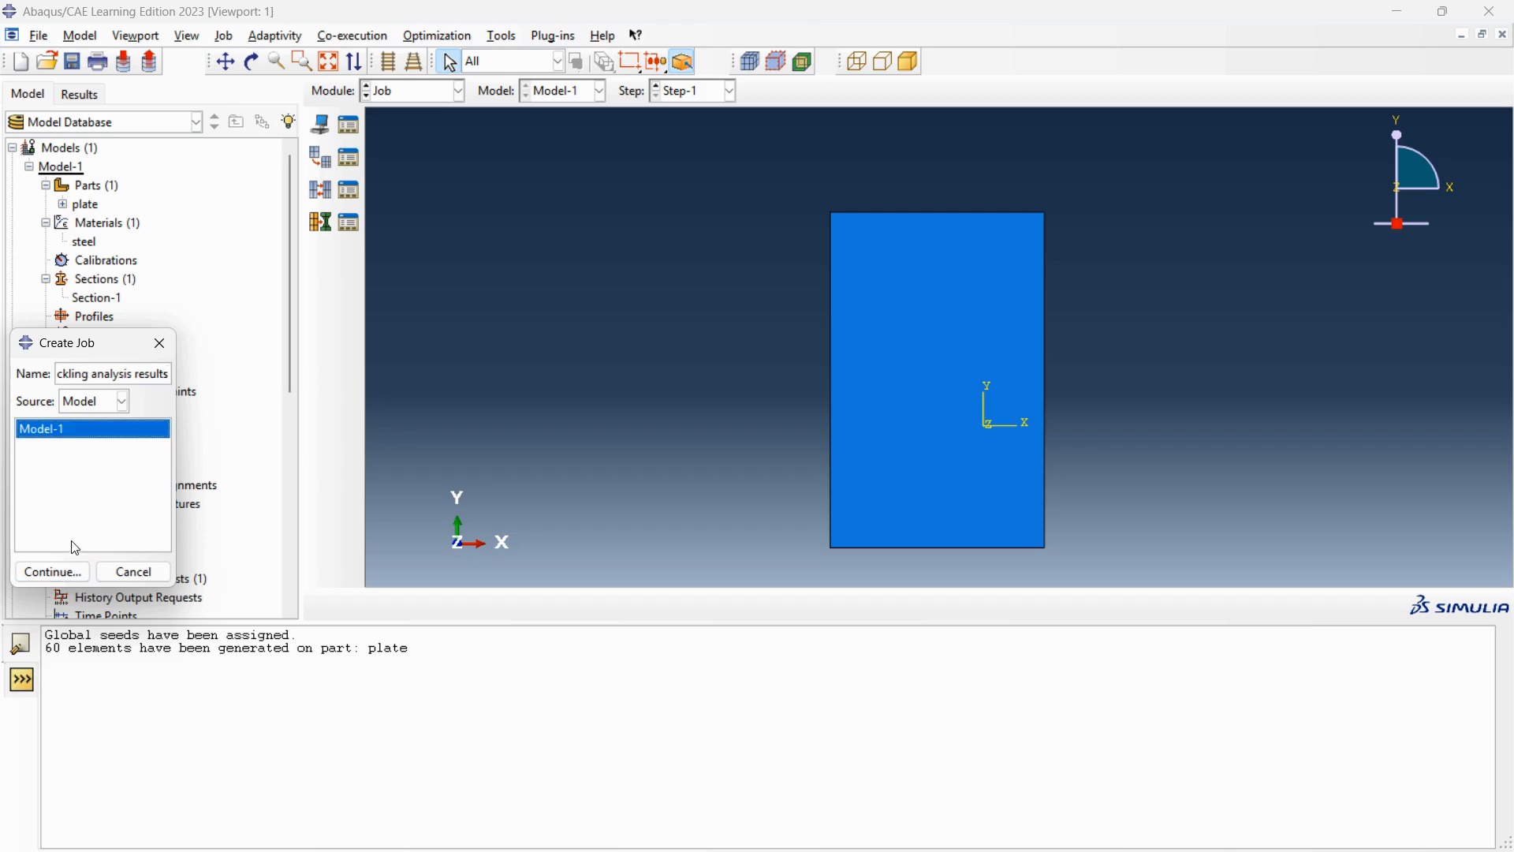
{"action": "left_click", "coordinate": [75, 569]}
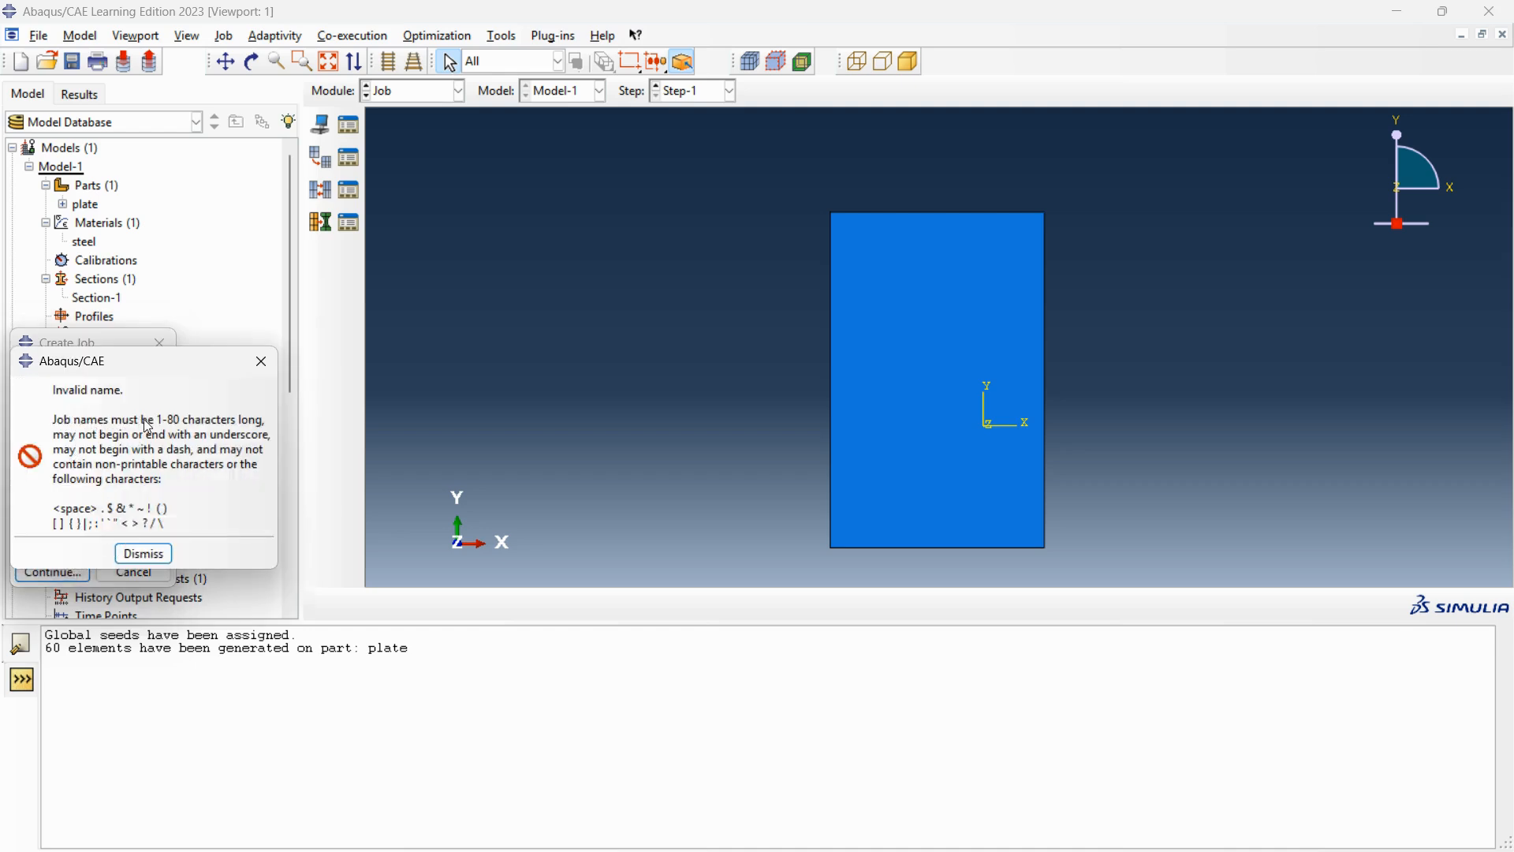
{"action": "left_click", "coordinate": [153, 553]}
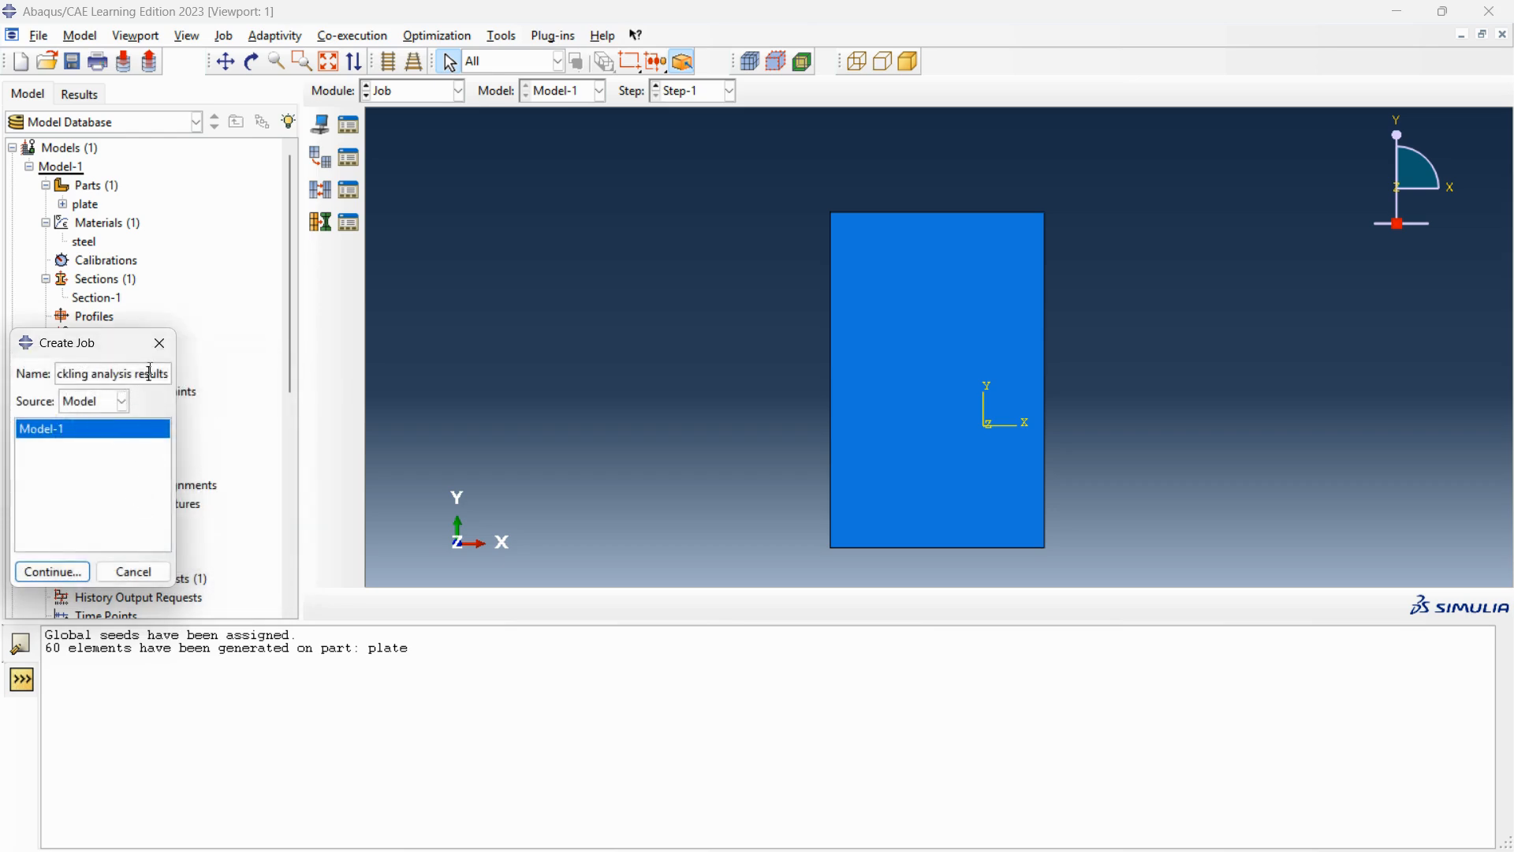
Correct the job name to buckling_analysis and create it as a full analysis run in the background immediately.
{"action": "left_click", "coordinate": [167, 381]}
{"action": "key", "text": "BackSpace"}
{"action": "key", "text": "BackSpace"}
{"action": "key", "text": "BackSpace"}
{"action": "key", "text": "BackSpace"}
{"action": "key", "text": "BackSpace"}
{"action": "key", "text": "BackSpace"}
{"action": "key", "text": "BackSpace"}
{"action": "key", "text": "BackSpace"}
{"action": "key", "text": "BackSpace"}
{"action": "key", "text": "BackSpace"}
{"action": "key", "text": "BackSpace"}
{"action": "key", "text": "BackSpace"}
{"action": "key", "text": "BackSpace"}
{"action": "type", "text": "lysis"}
{"action": "key", "text": "BackSpace"}
{"action": "type", "text": "_"}
{"action": "left_click", "coordinate": [68, 571]}
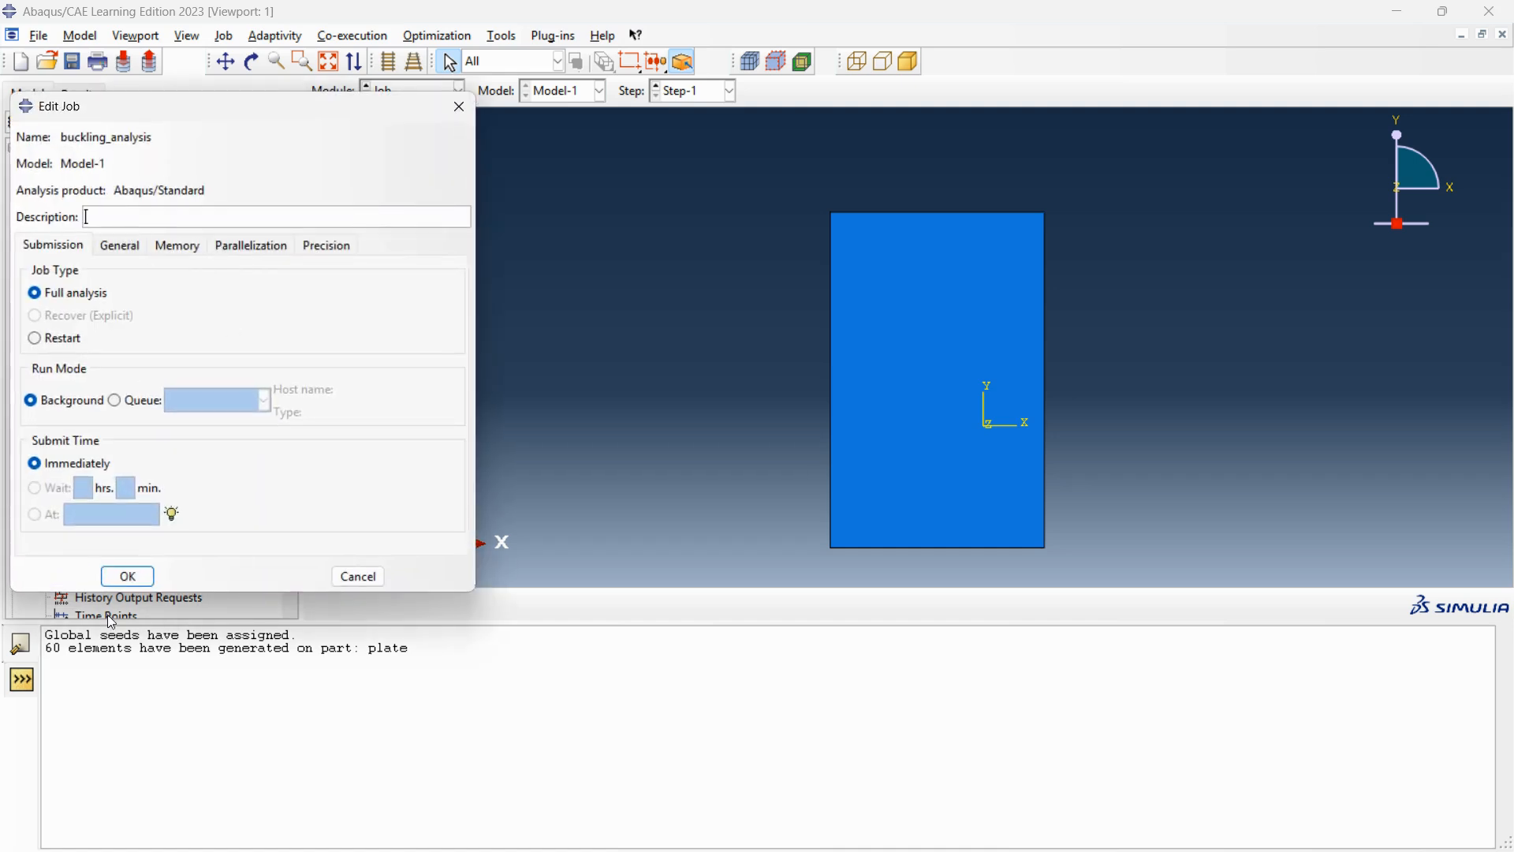
{"action": "left_click", "coordinate": [127, 576]}
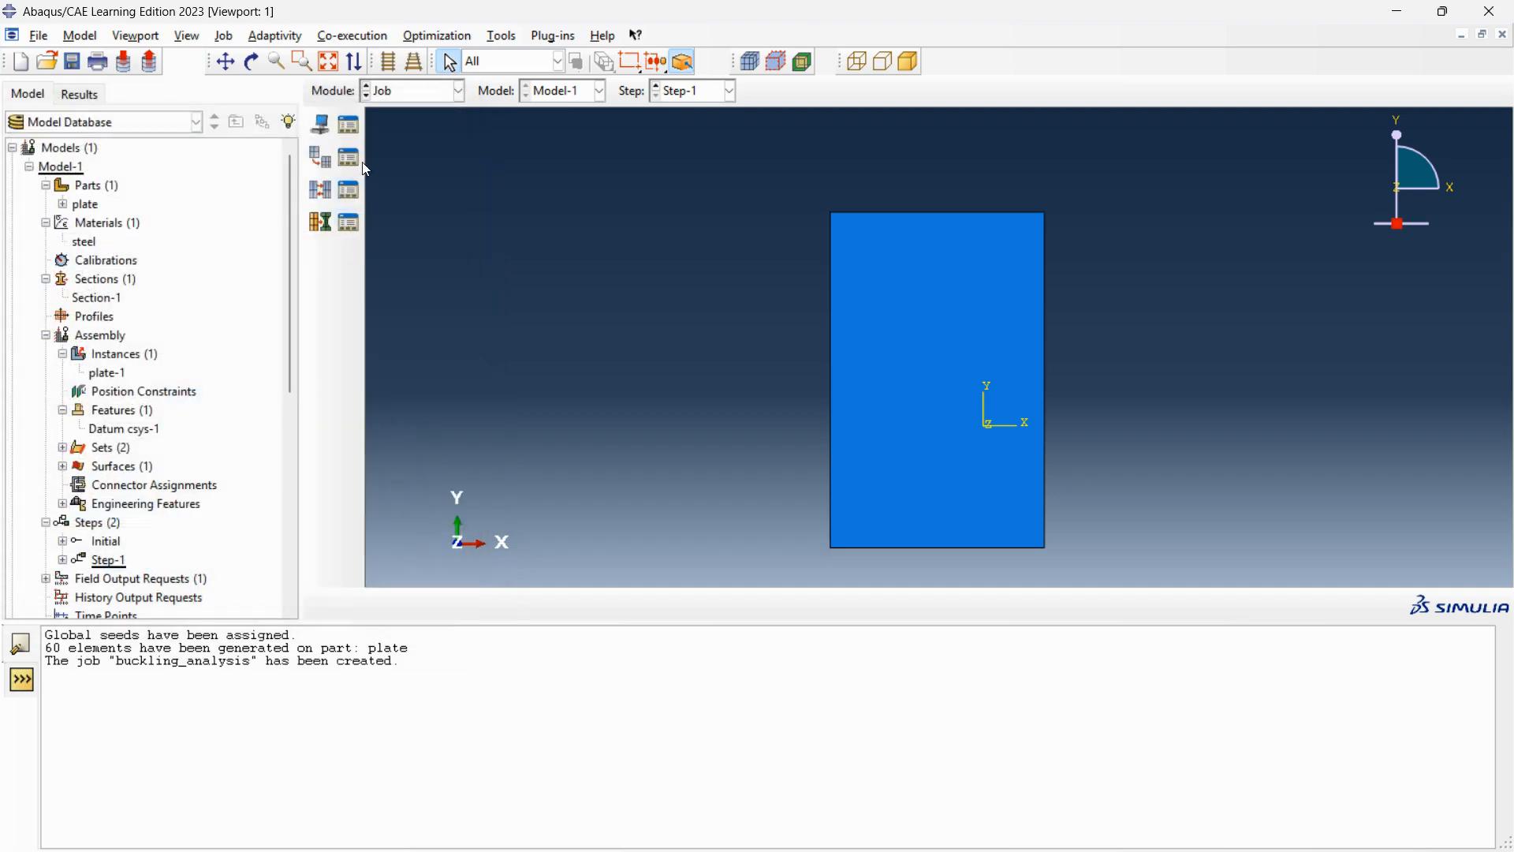
Submit the buckling_analysis job from the Job Manager and open its results.
{"action": "left_click", "coordinate": [355, 133]}
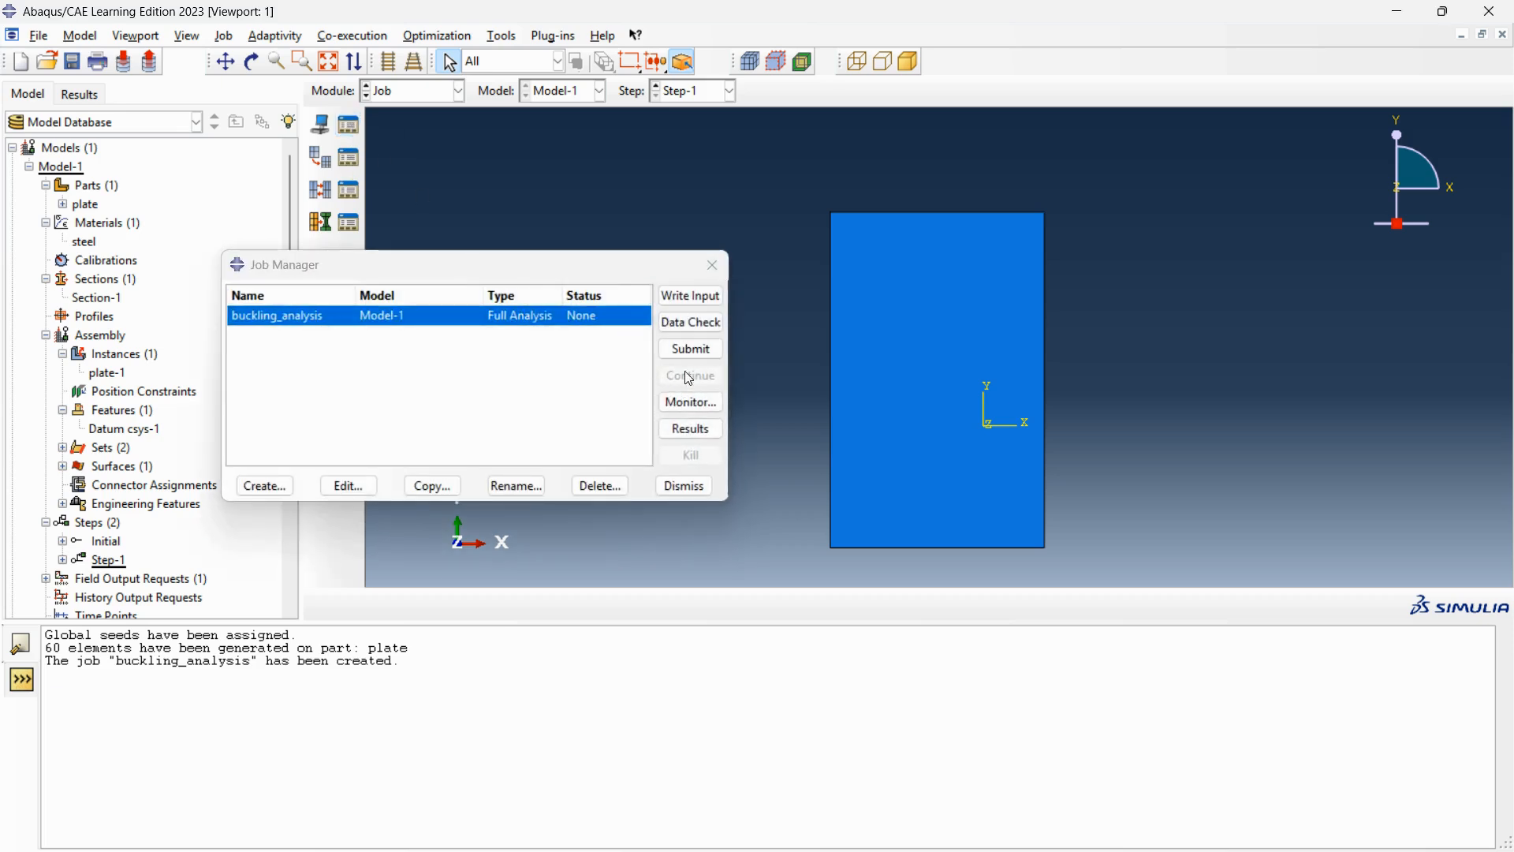
{"action": "left_click", "coordinate": [691, 350]}
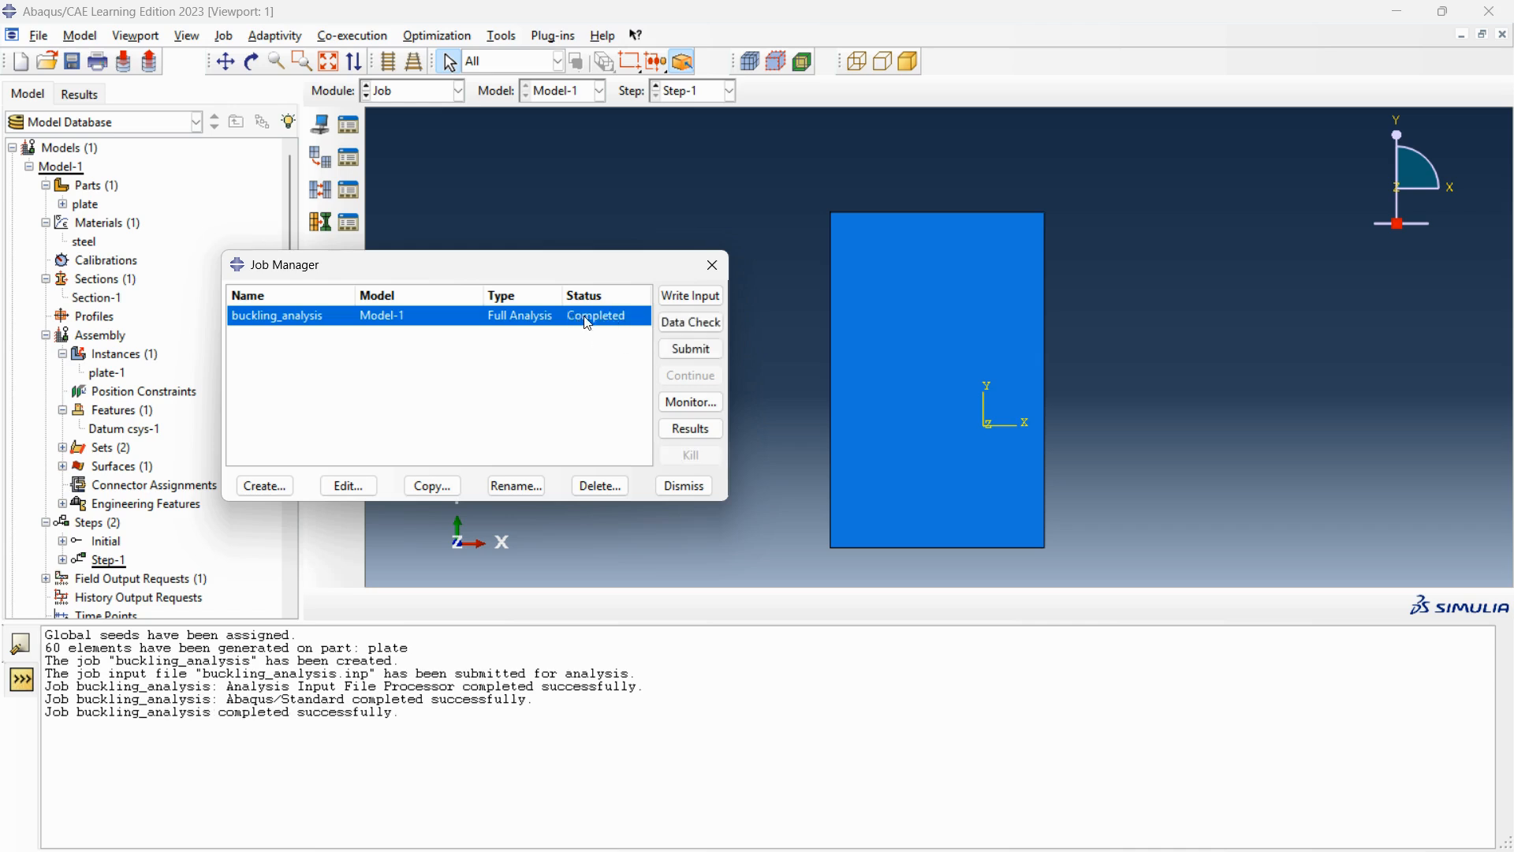
{"action": "left_click", "coordinate": [683, 429]}
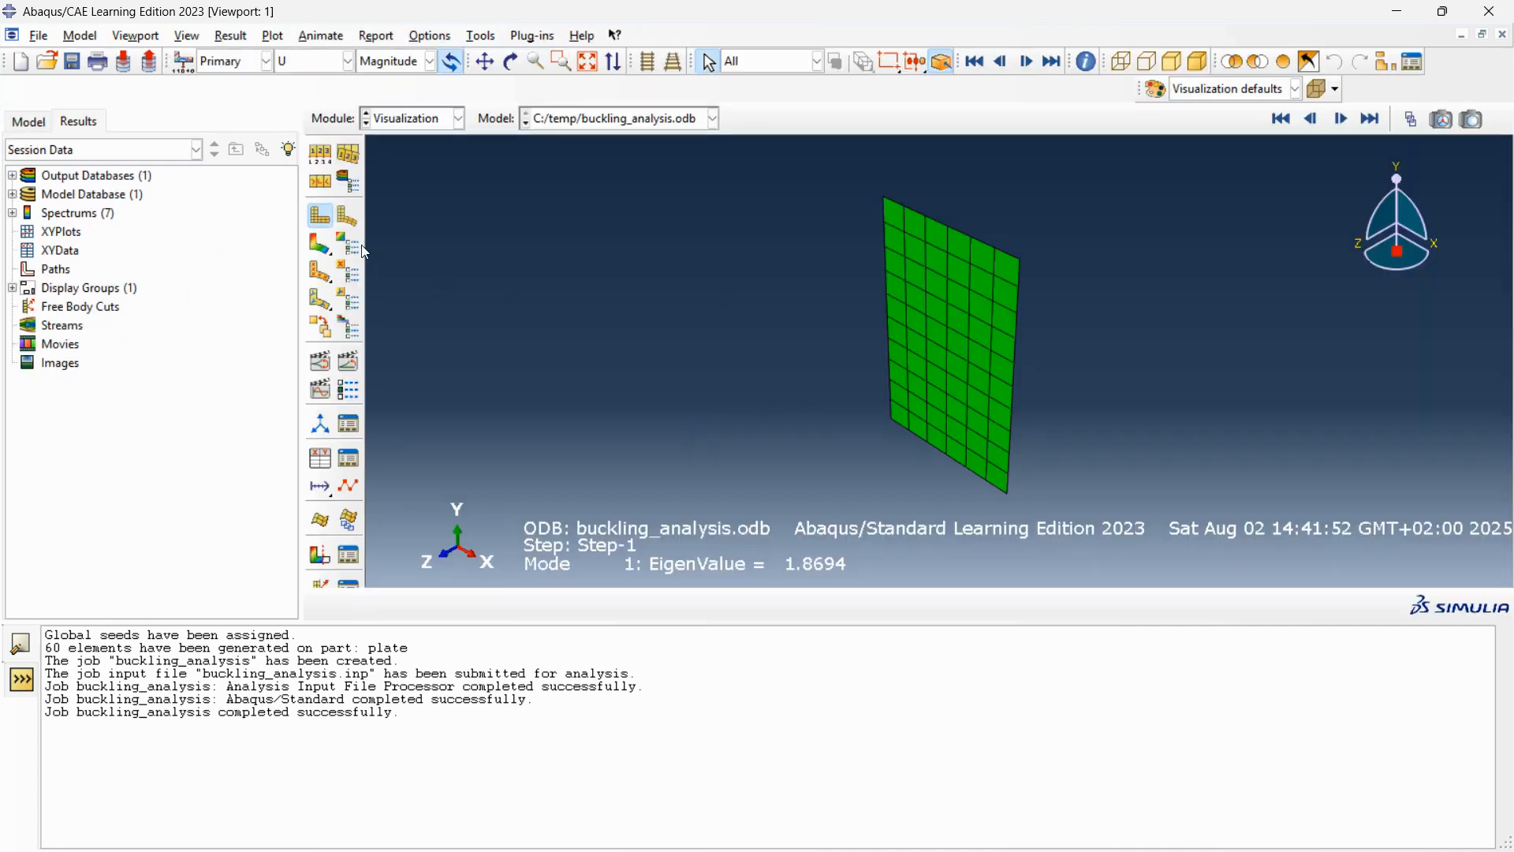
Plot the displacement magnitude contours on the deformed plate for buckling mode 1 and view the shape from another angle.
{"action": "left_click", "coordinate": [319, 244]}
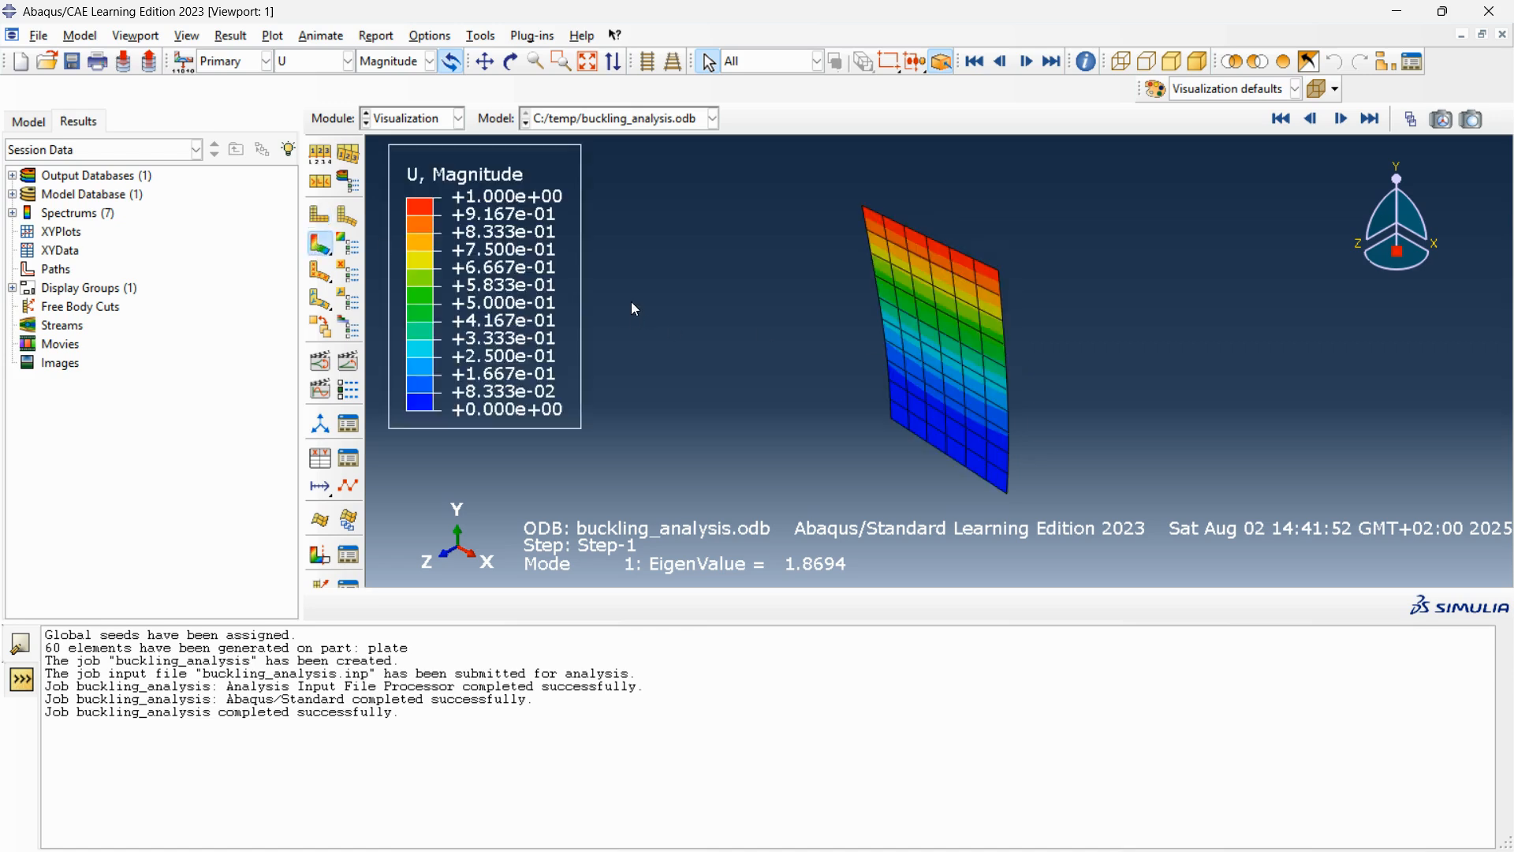
{"action": "scroll", "coordinate": [882, 296], "scroll_direction": "down", "scroll_amount": 2}
{"action": "scroll", "coordinate": [887, 298], "scroll_direction": "up", "scroll_amount": 4}
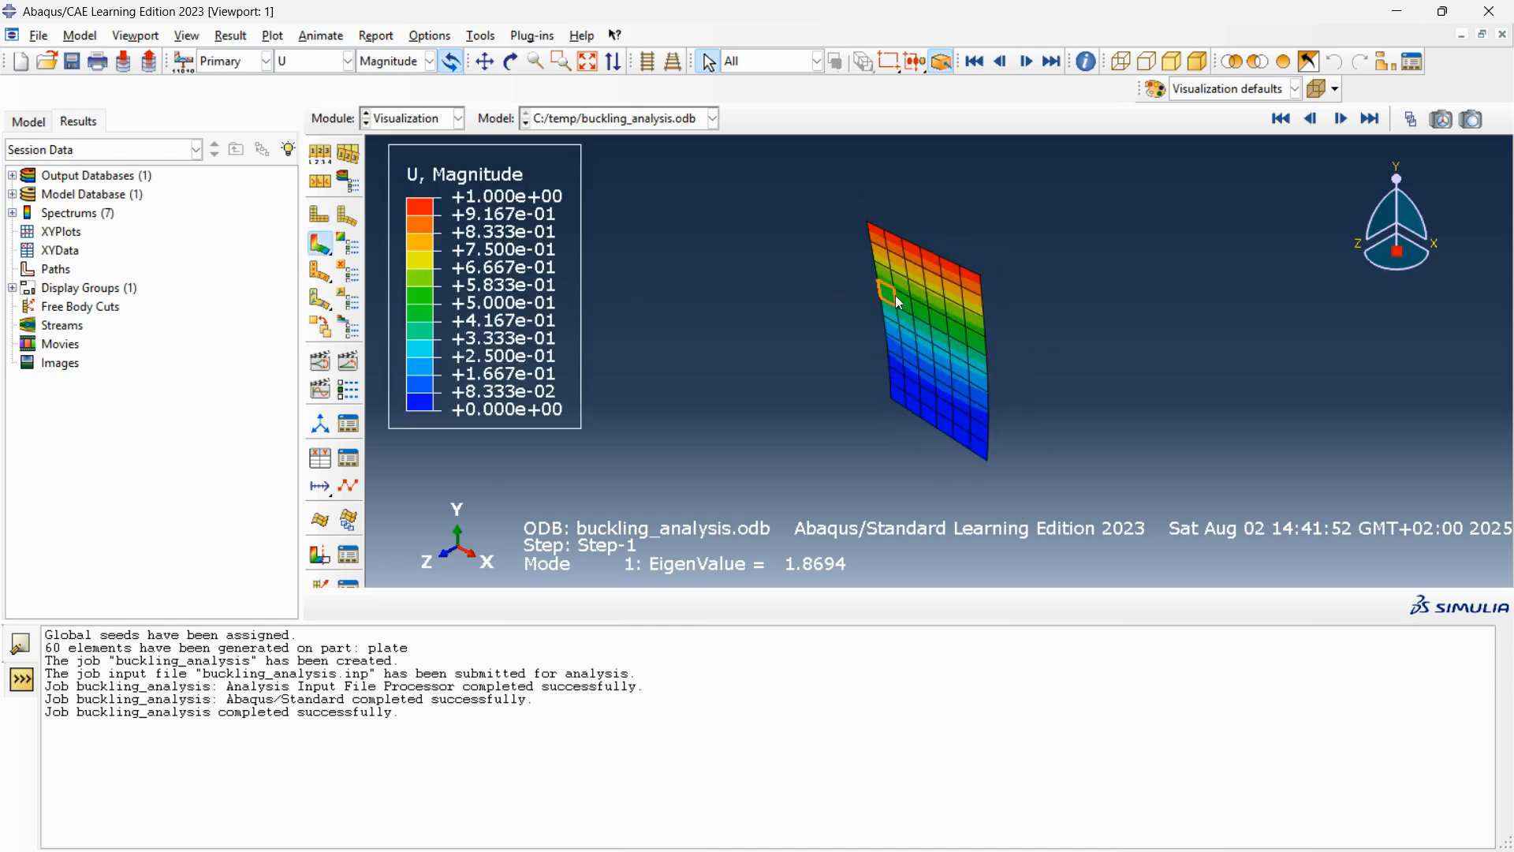
{"action": "left_click_drag", "start_coordinate": [988, 306], "coordinate": [926, 340], "text": "ctrl+alt"}
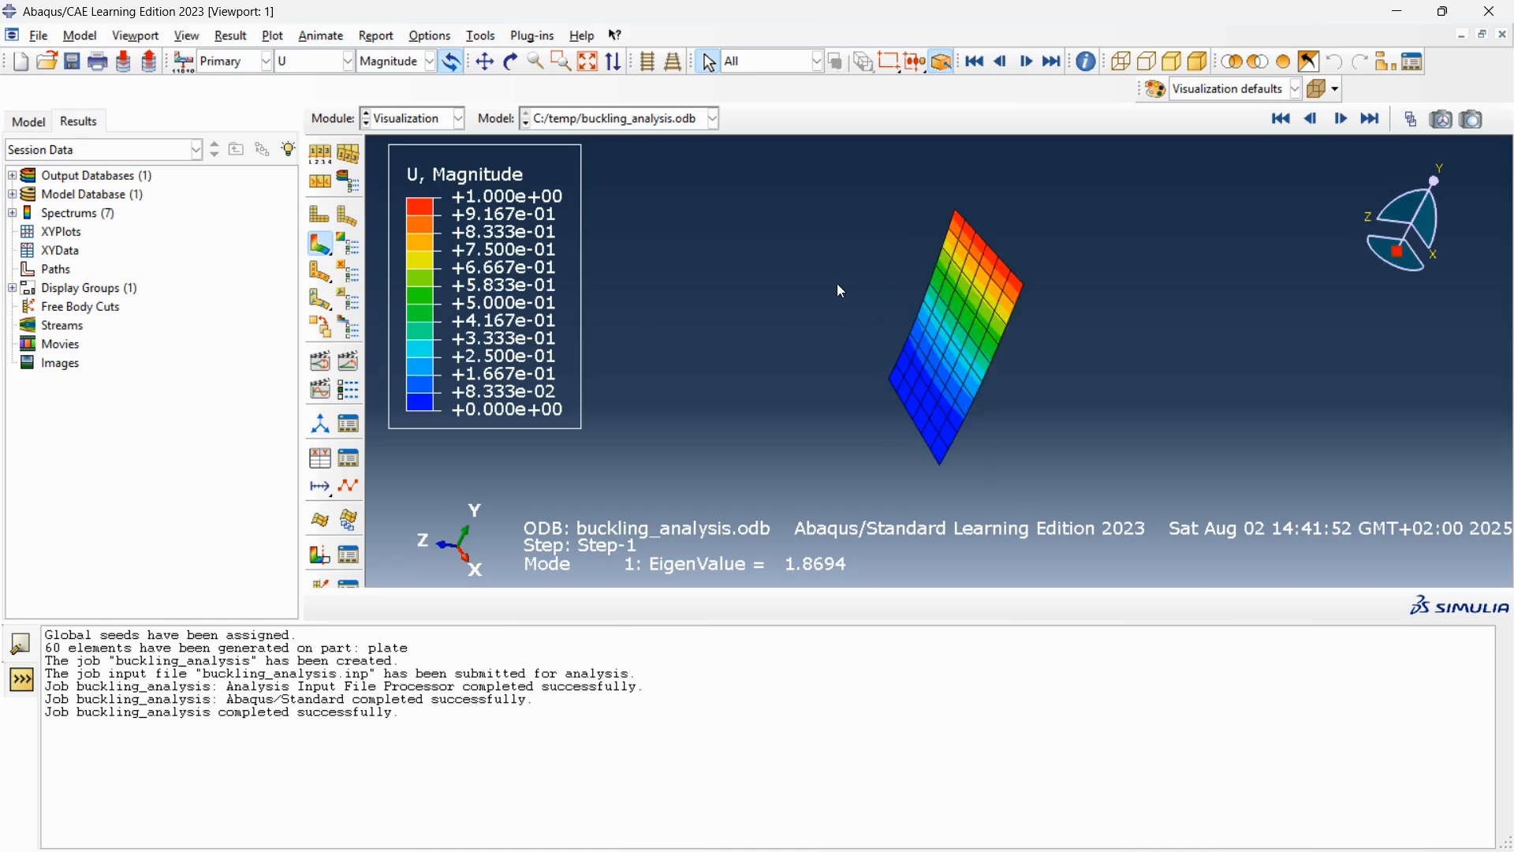
{"action": "left_click", "coordinate": [430, 36]}
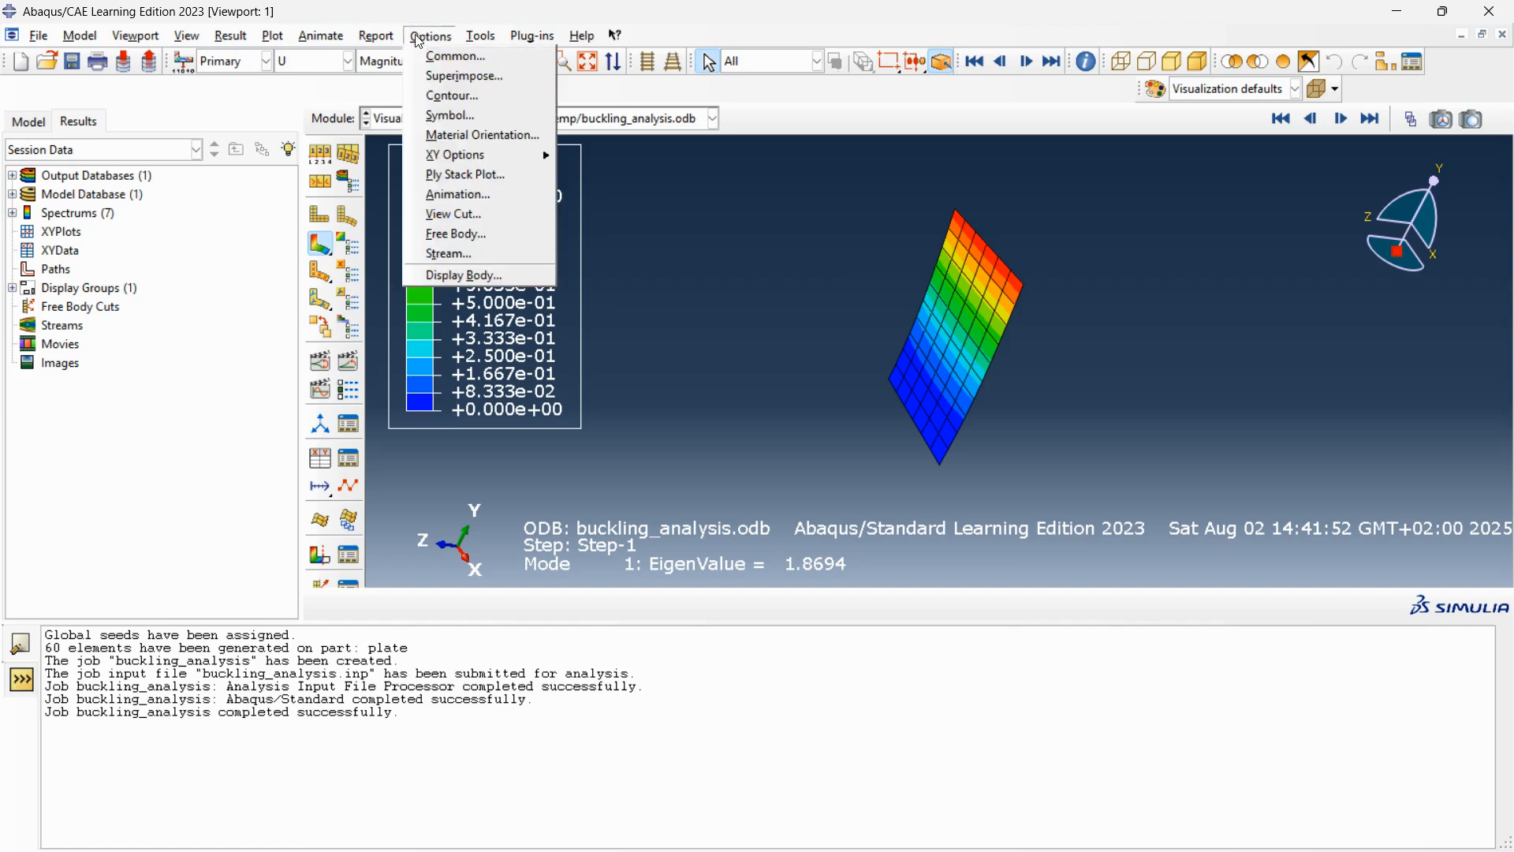
{"action": "left_click", "coordinate": [436, 55]}
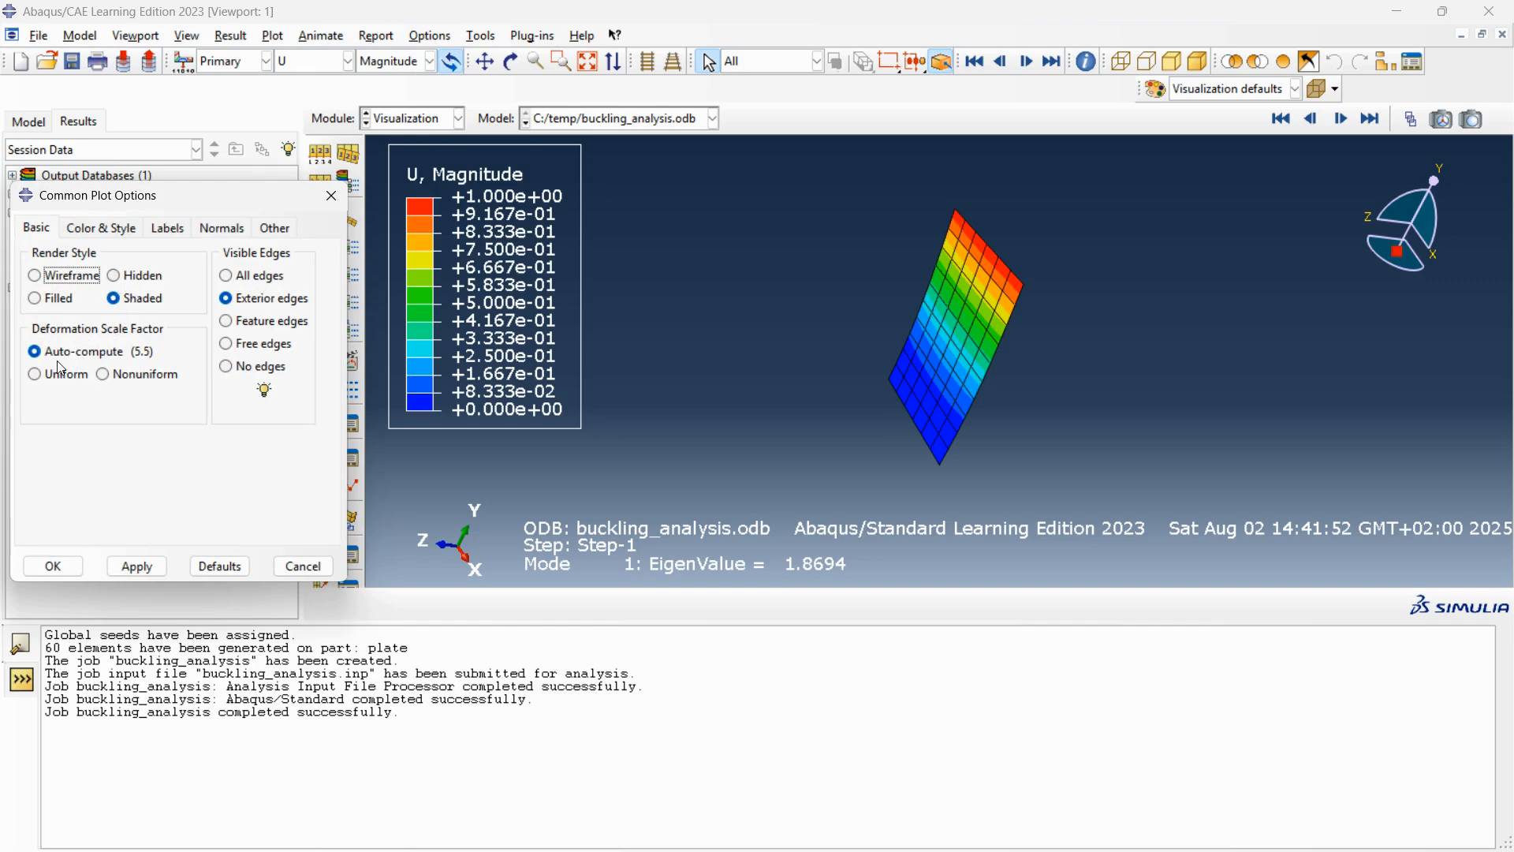
{"action": "left_click", "coordinate": [32, 377]}
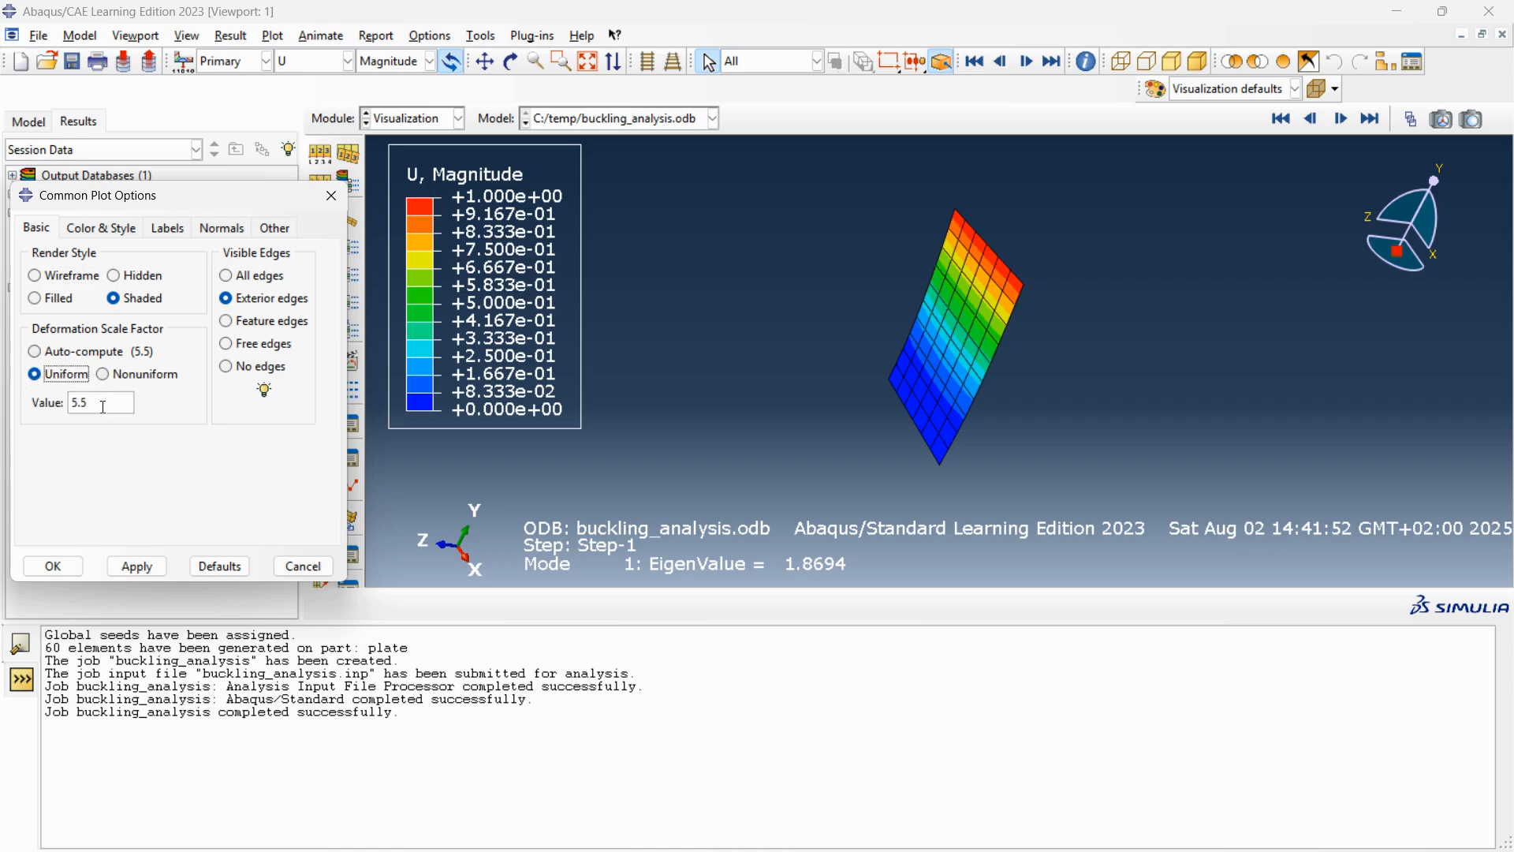
{"action": "left_click", "coordinate": [328, 568]}
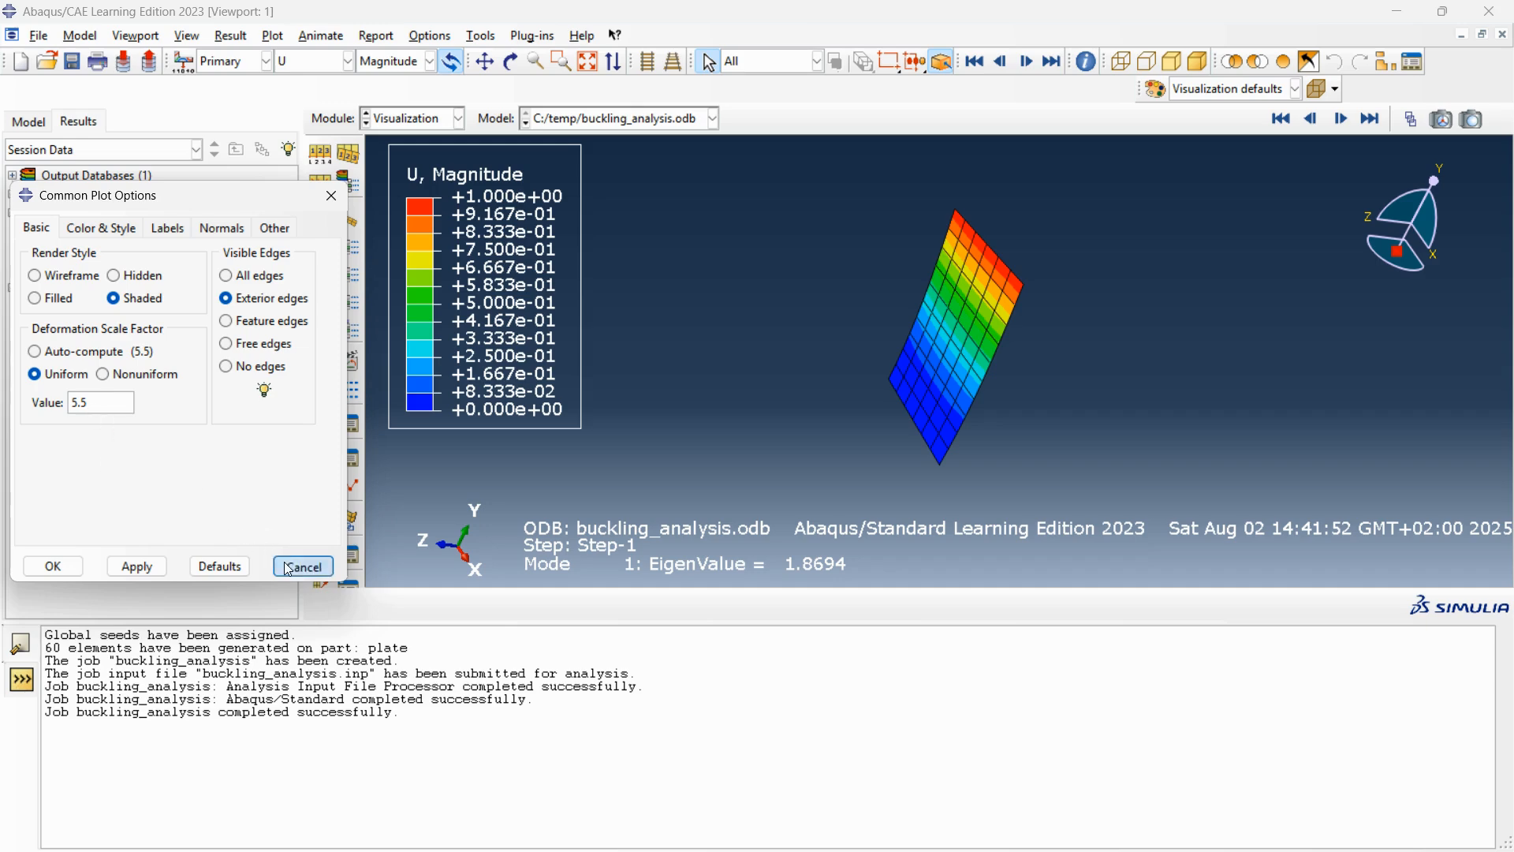
{"action": "left_click", "coordinate": [303, 566]}
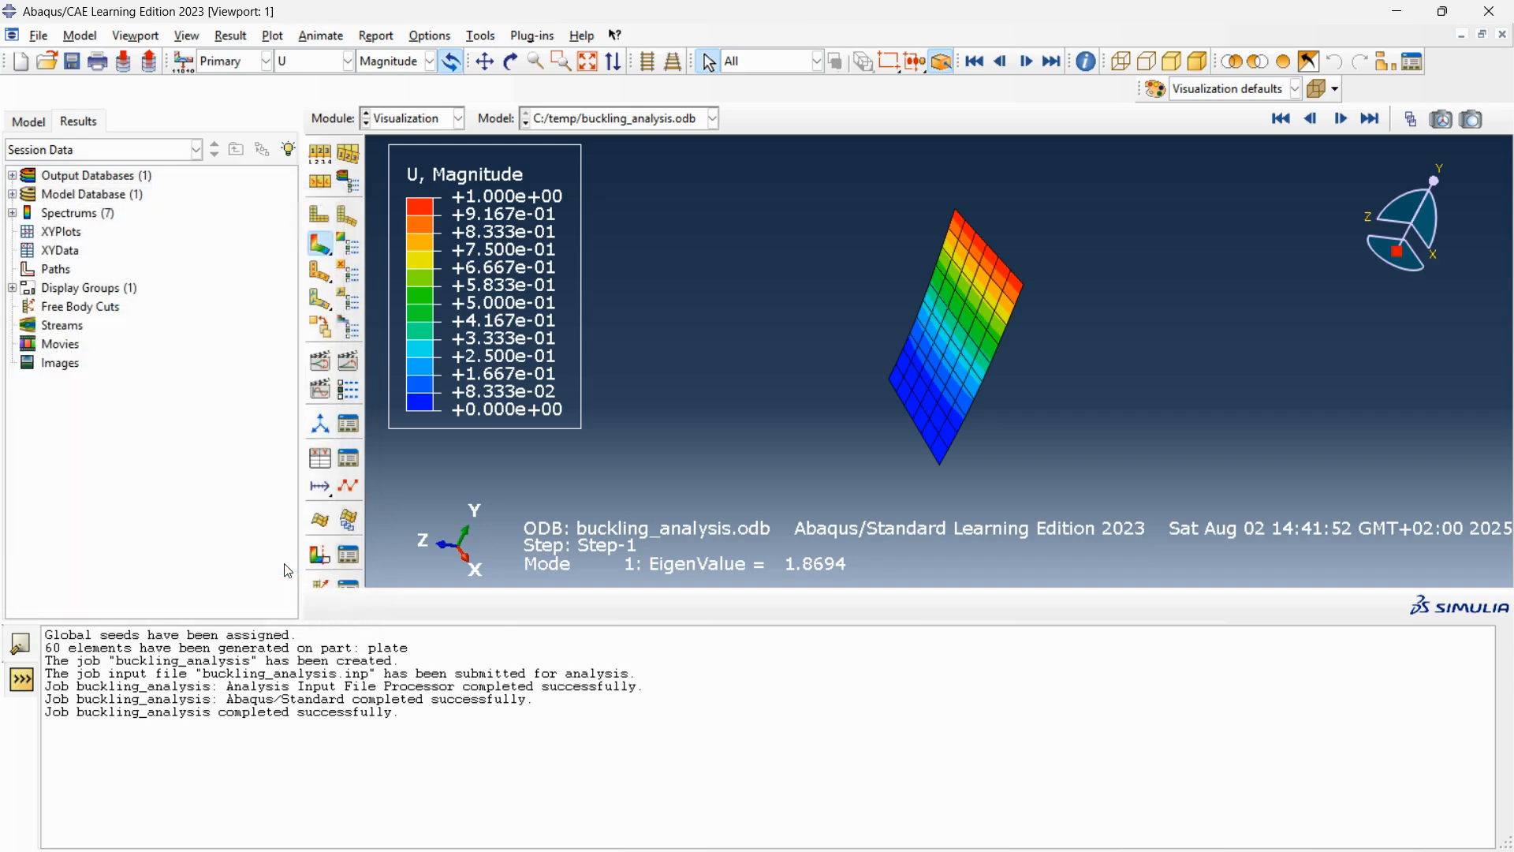
Step forward through the displacement contour plots of buckling modes 2 to 5.
{"action": "left_click", "coordinate": [1341, 122]}
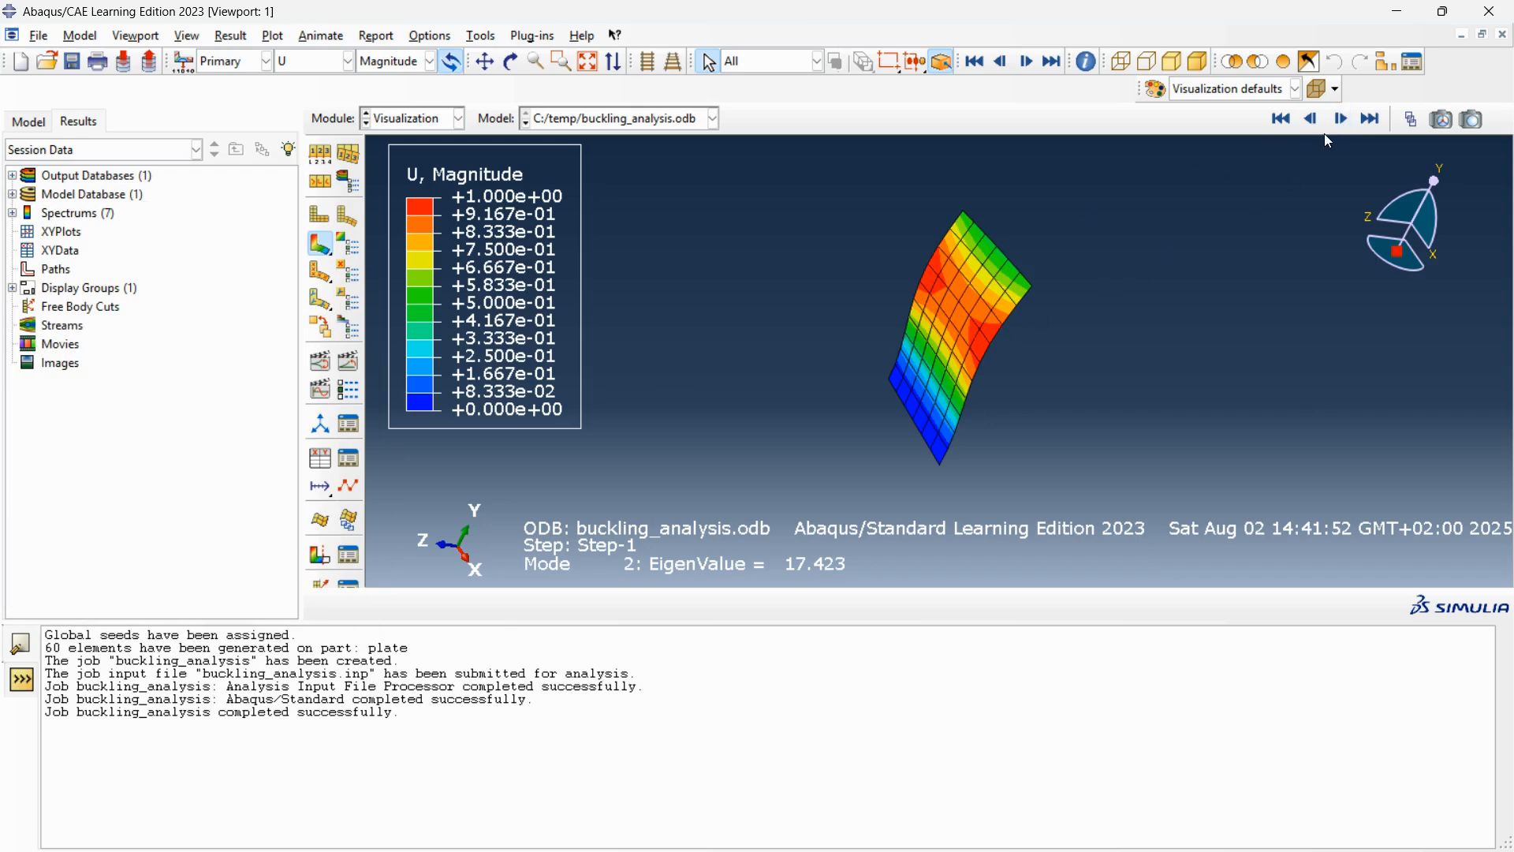
{"action": "left_click", "coordinate": [1340, 123]}
{"action": "left_click", "coordinate": [1340, 123]}
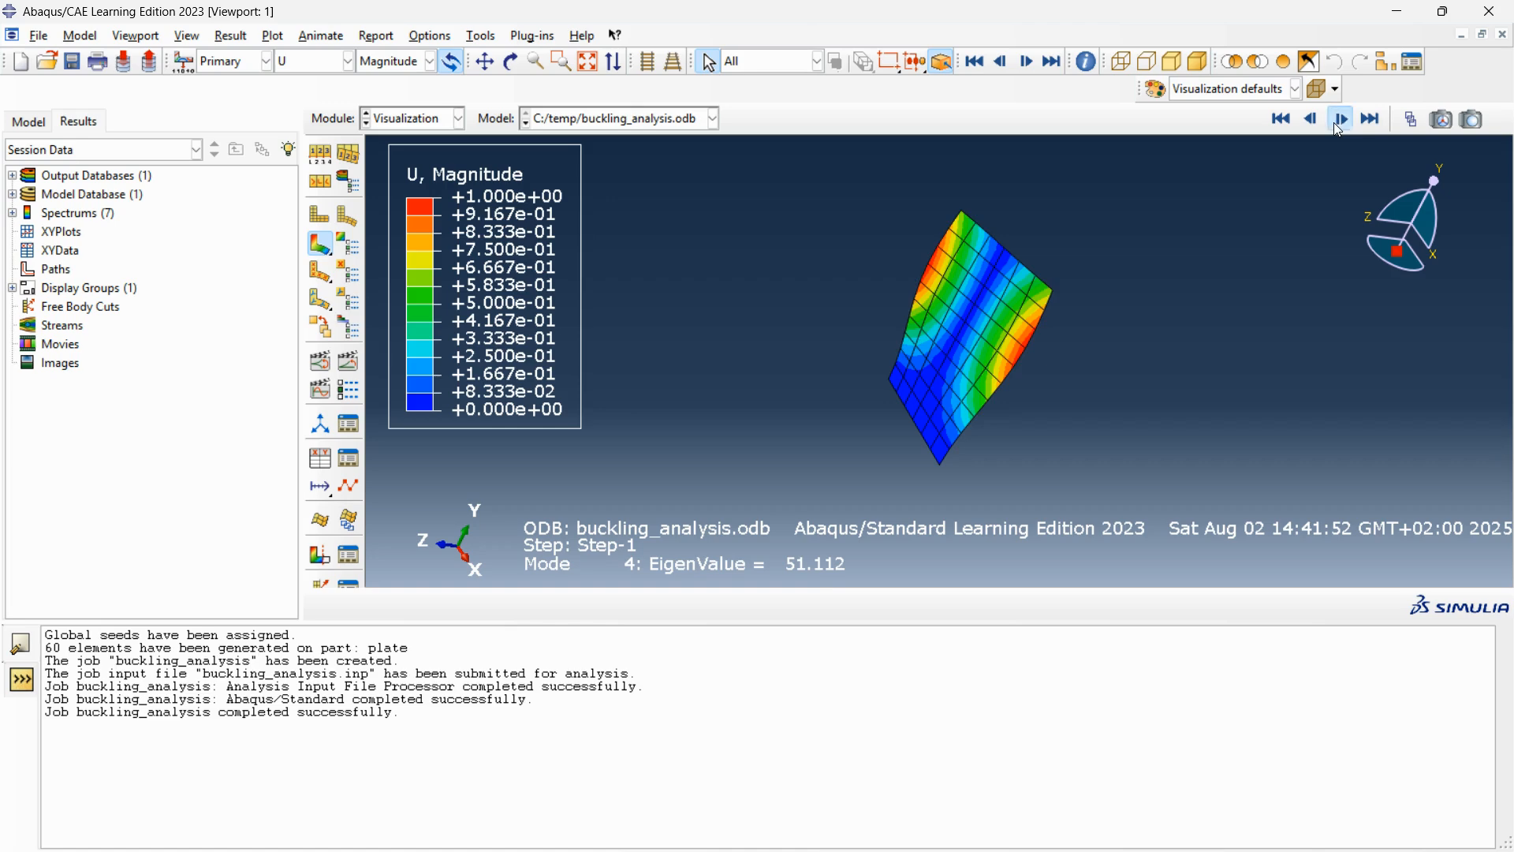
{"action": "left_click", "coordinate": [1340, 123]}
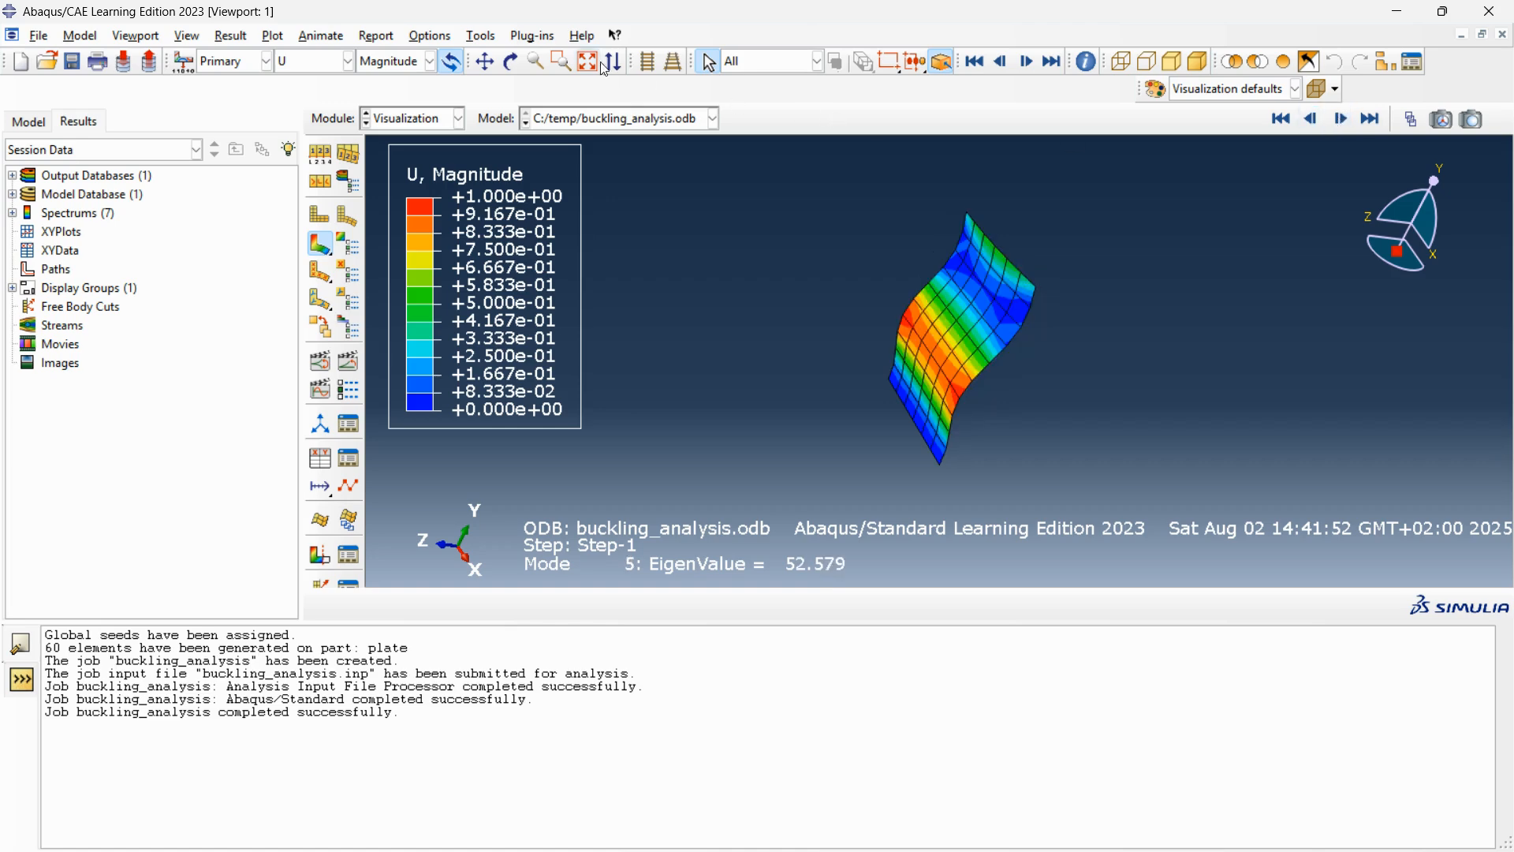
Rotate the plate to a nearly edge-on view and step back from buckling mode 5 to mode 2.
{"action": "left_click", "coordinate": [511, 62]}
{"action": "left_click_drag", "start_coordinate": [927, 327], "coordinate": [861, 320]}
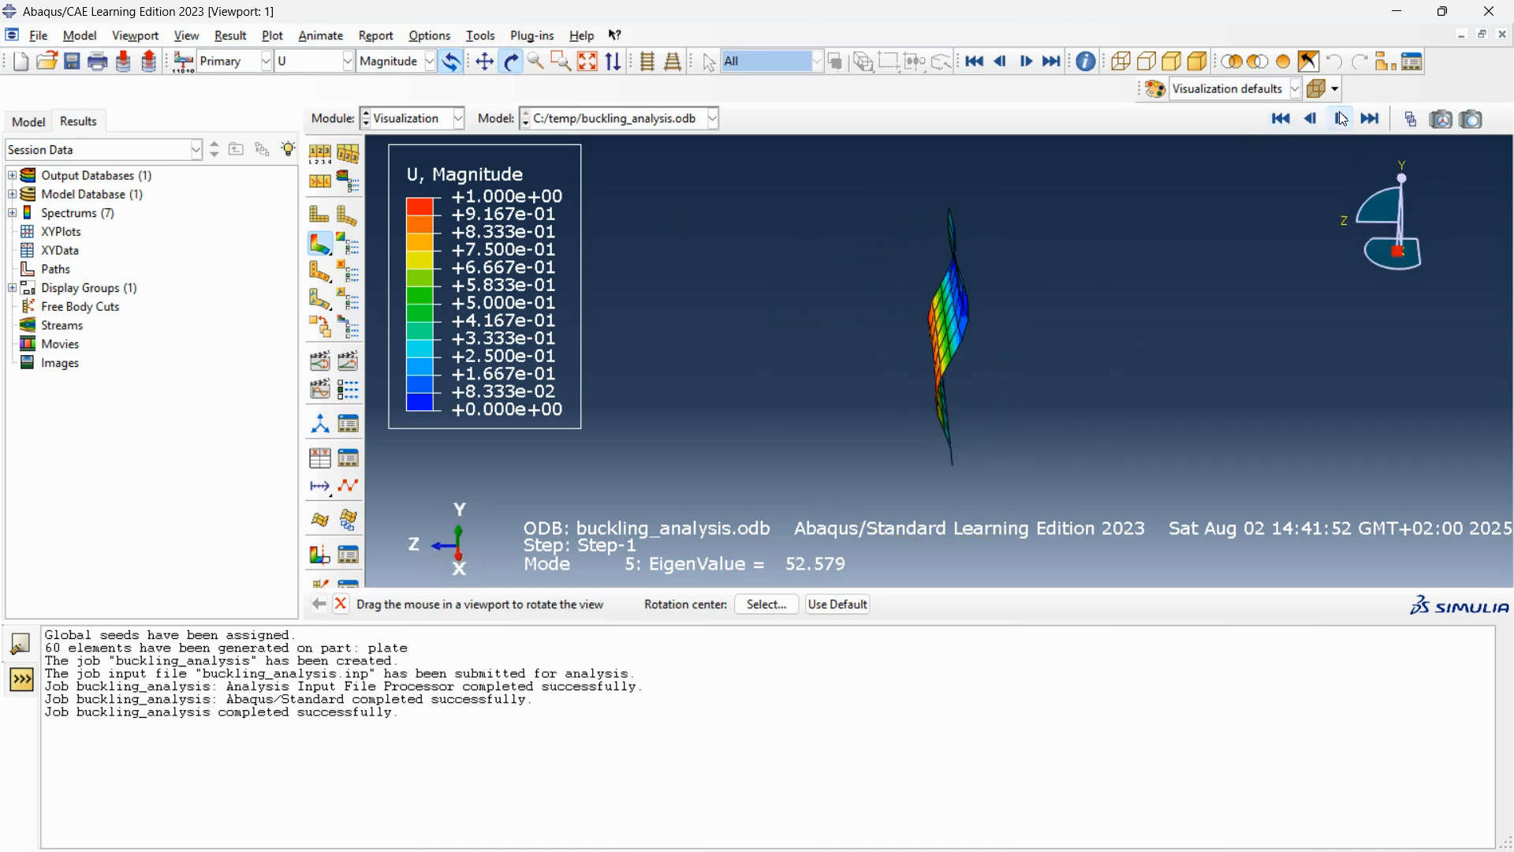
{"action": "left_click", "coordinate": [1310, 119]}
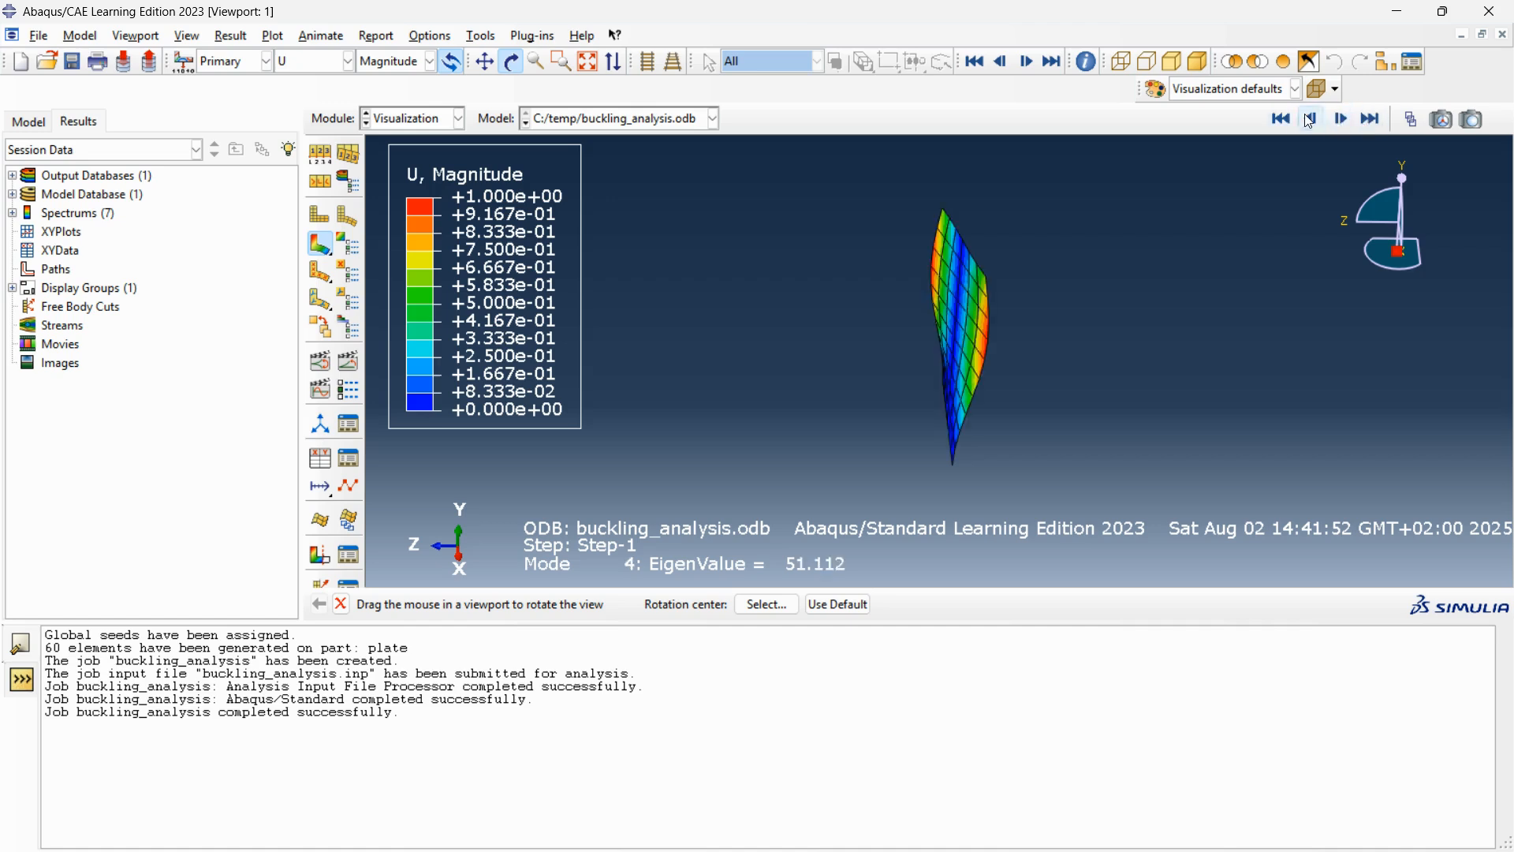
{"action": "left_click", "coordinate": [1310, 119]}
{"action": "left_click", "coordinate": [1310, 119]}
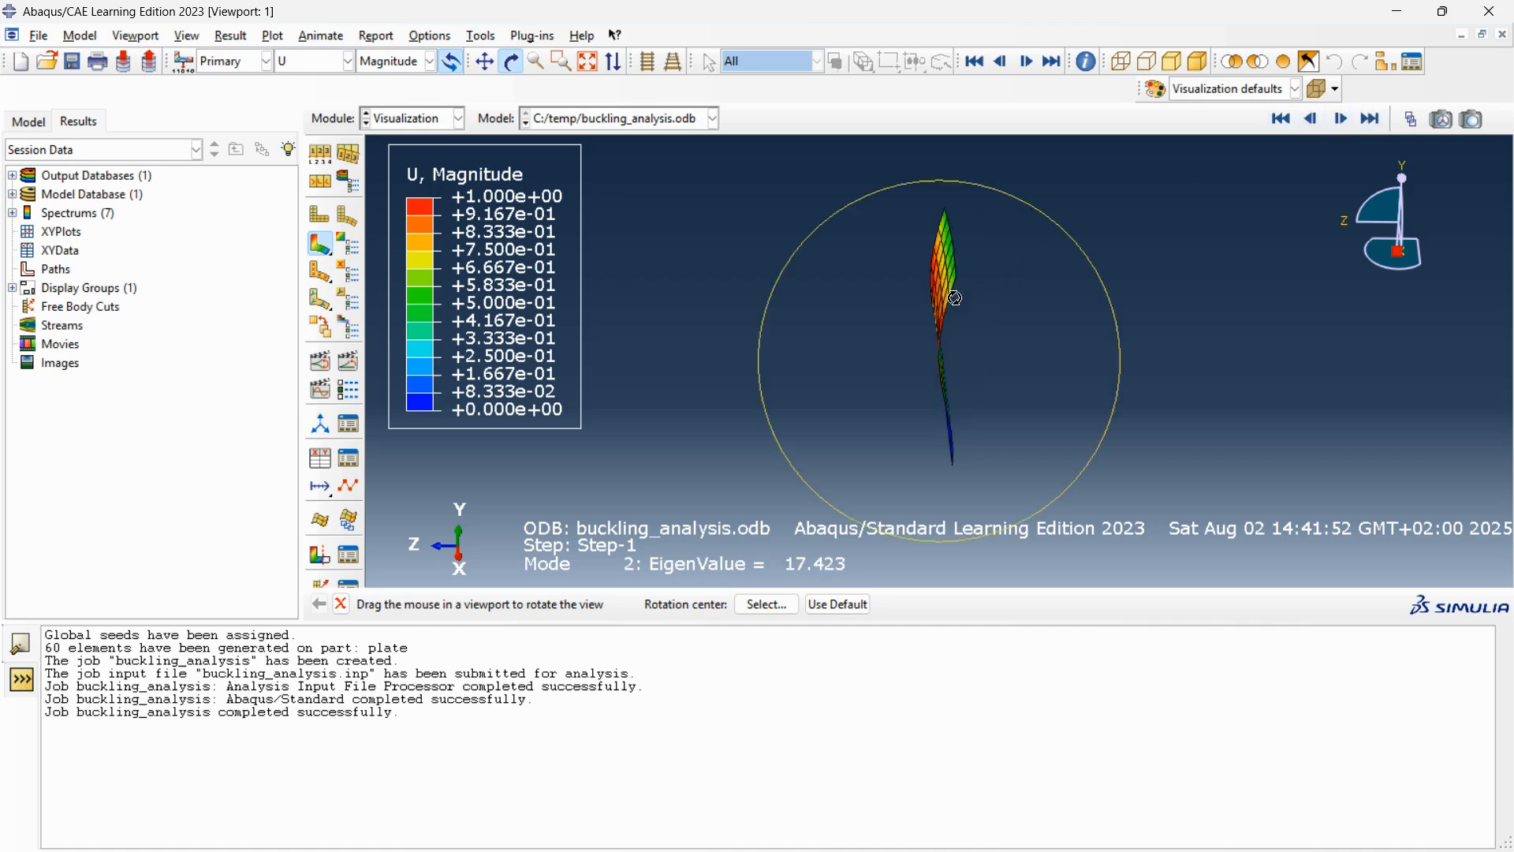
Rotate the plate back to an oblique view and compare the deformed shapes of buckling modes 2 to 4.
{"action": "left_click_drag", "start_coordinate": [925, 304], "coordinate": [1073, 277]}
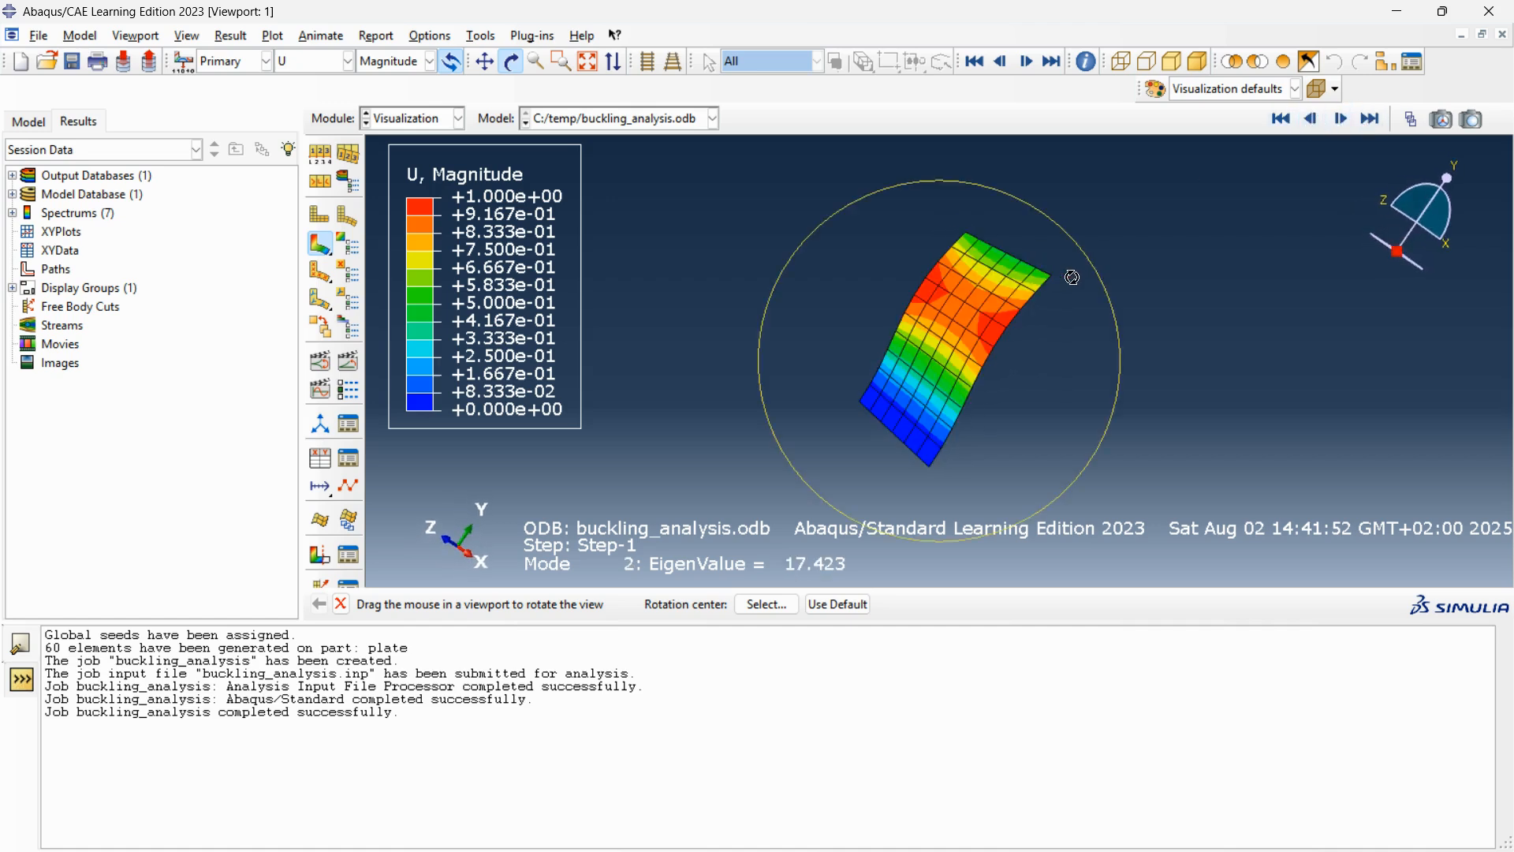
{"action": "left_click", "coordinate": [1342, 119]}
{"action": "left_click", "coordinate": [1343, 119]}
{"action": "left_click", "coordinate": [1342, 119]}
{"action": "left_click", "coordinate": [1311, 119]}
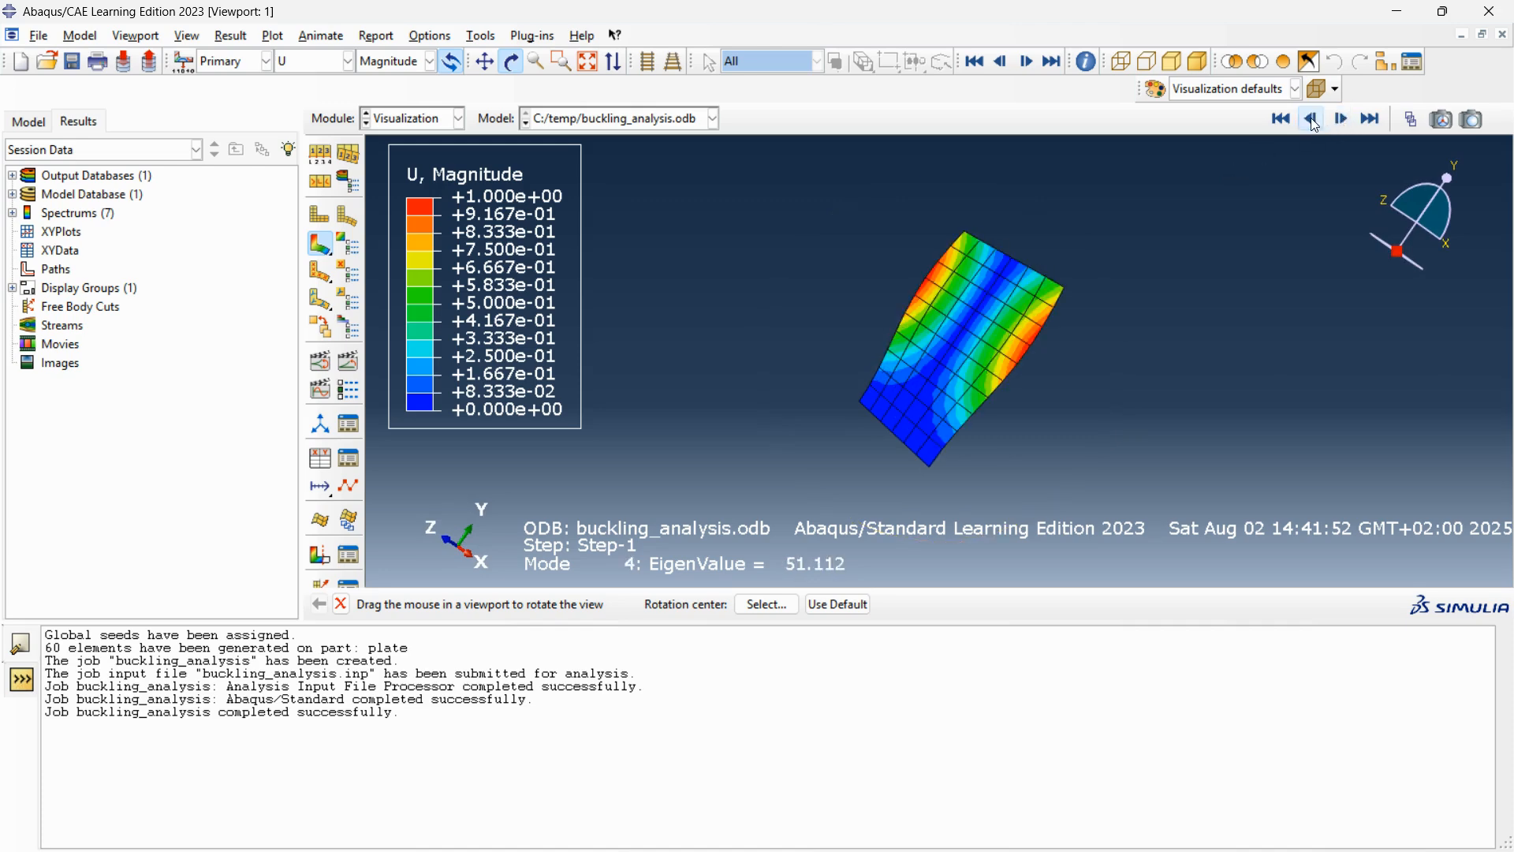